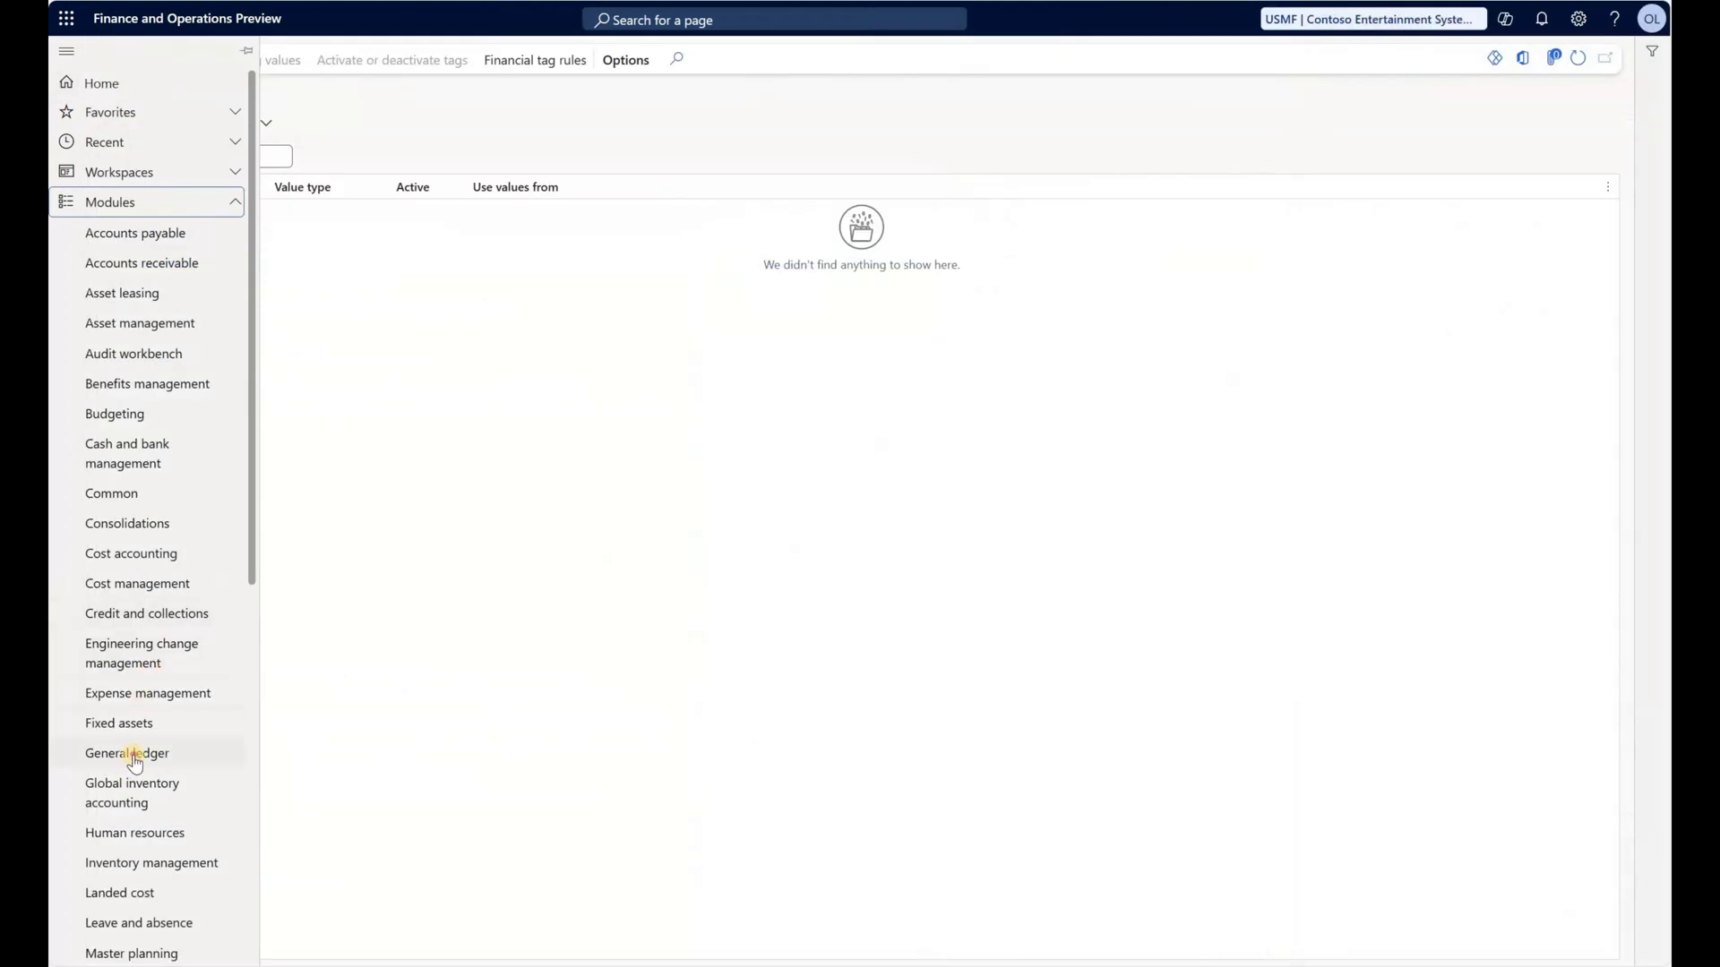
# Step: Check that General ledger parameters use a hyphen (-) as the financial tags segment delimiter
pyautogui.click(132, 755)
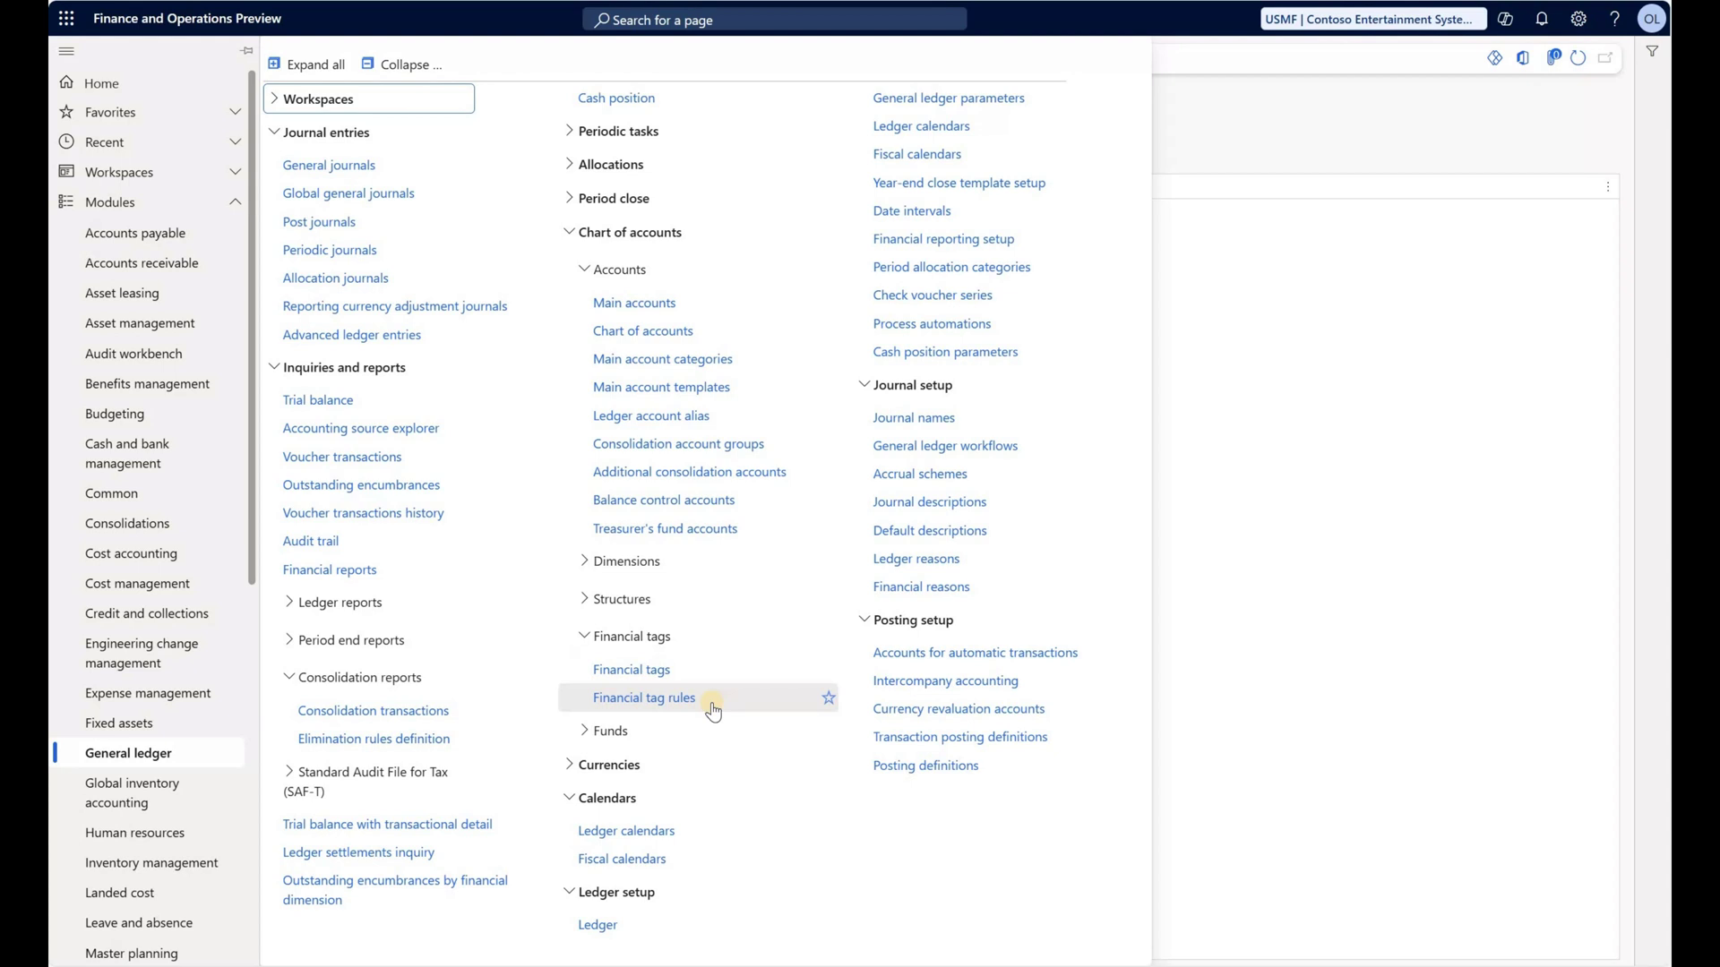
pyautogui.click(993, 98)
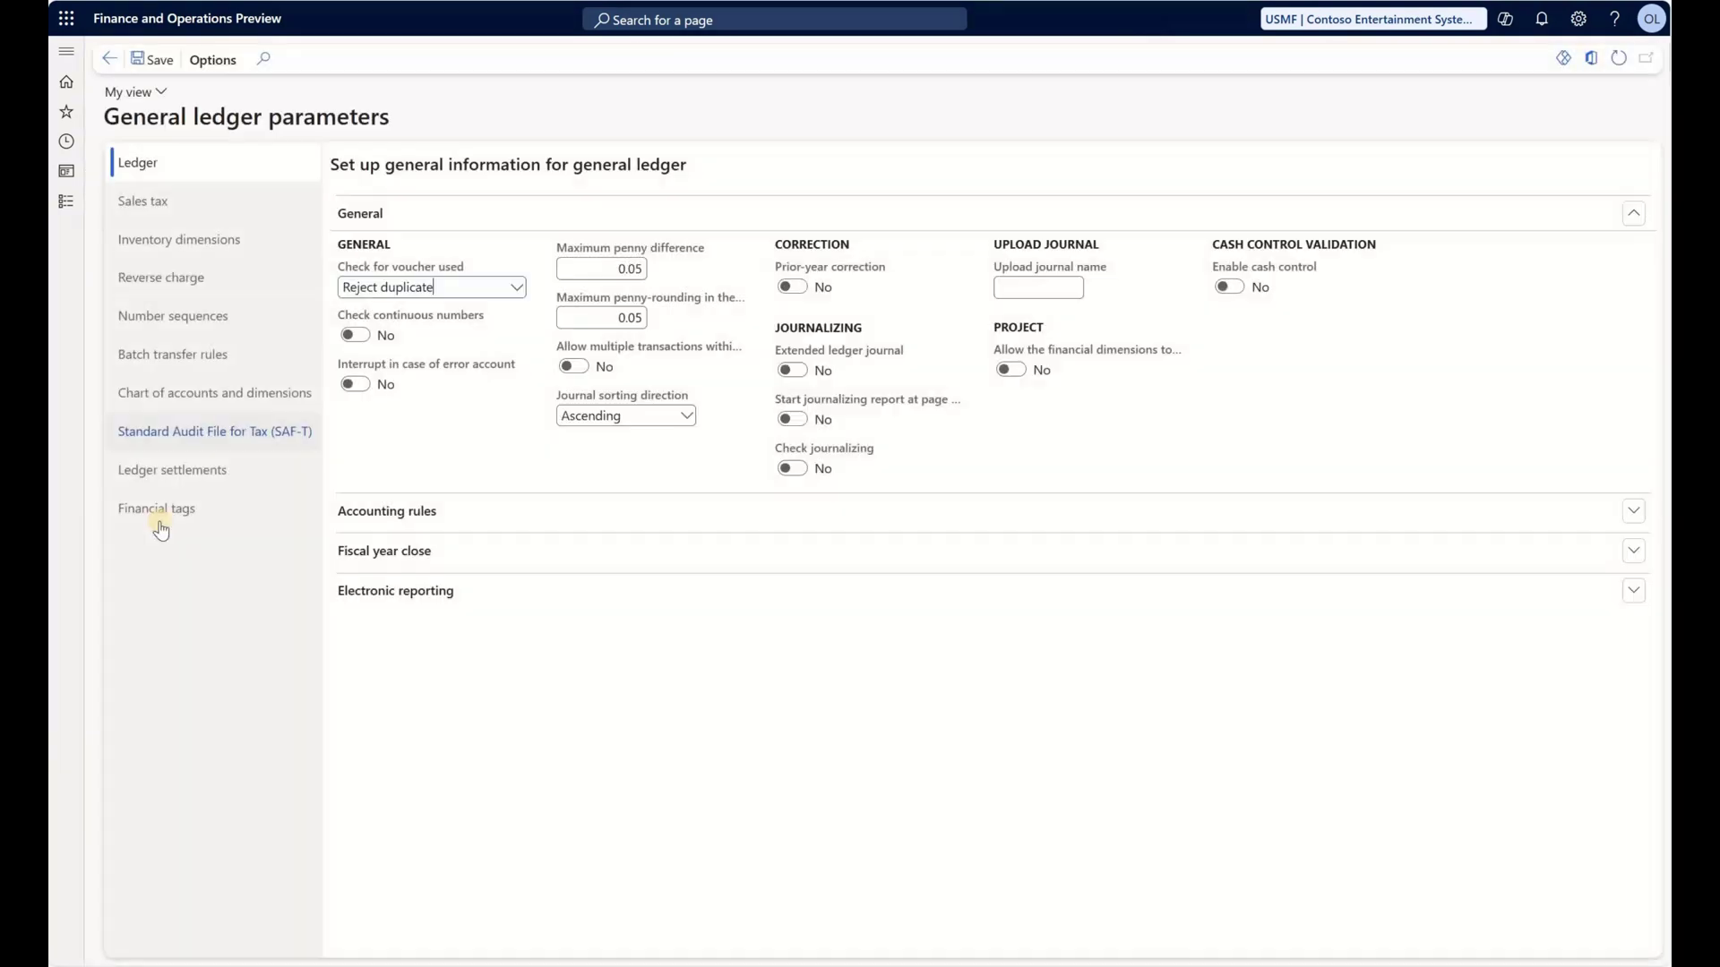
pyautogui.click(160, 524)
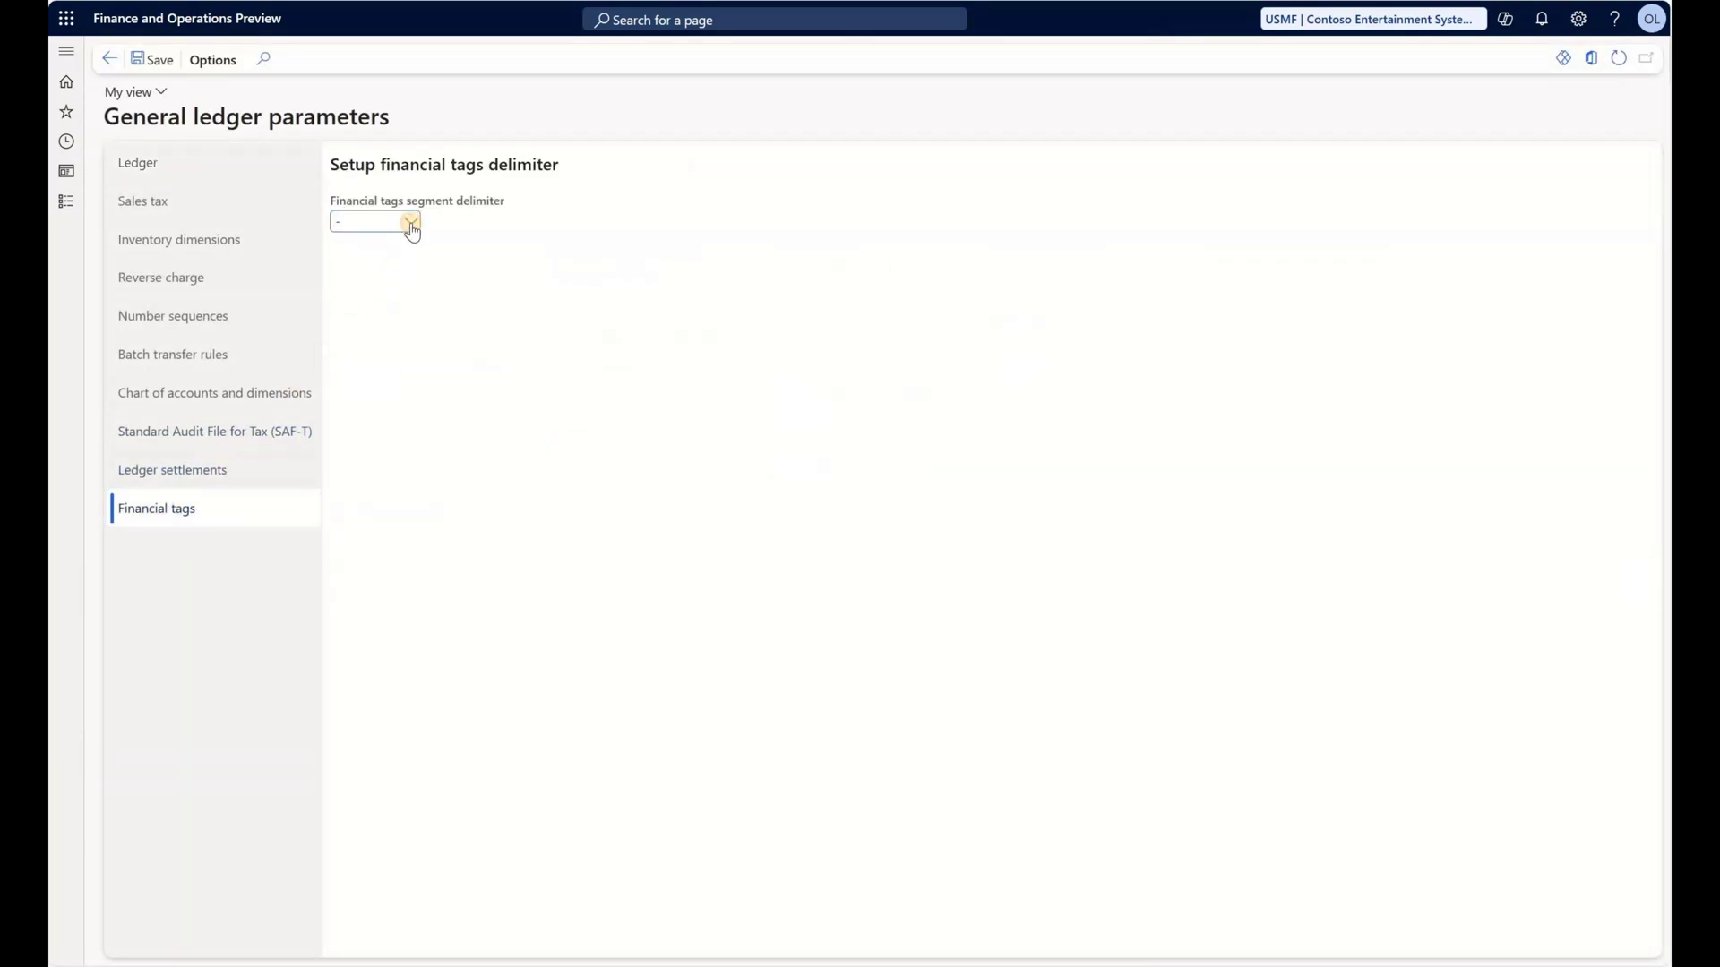
pyautogui.click(410, 224)
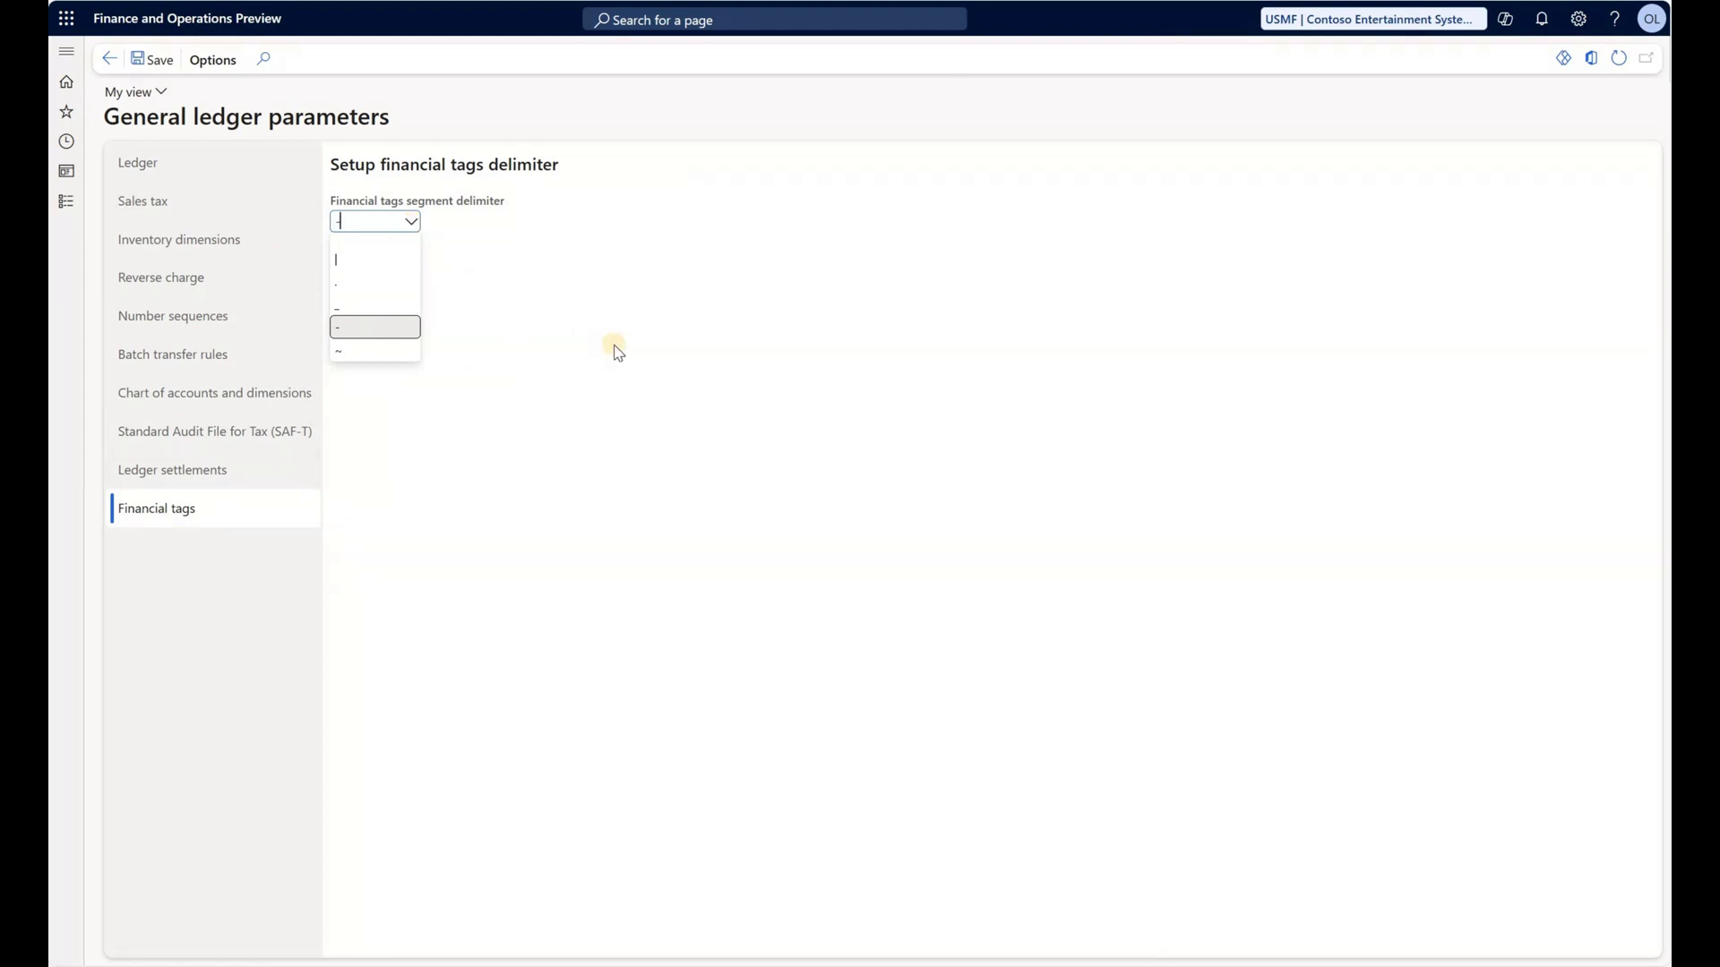
pyautogui.click(54, 86)
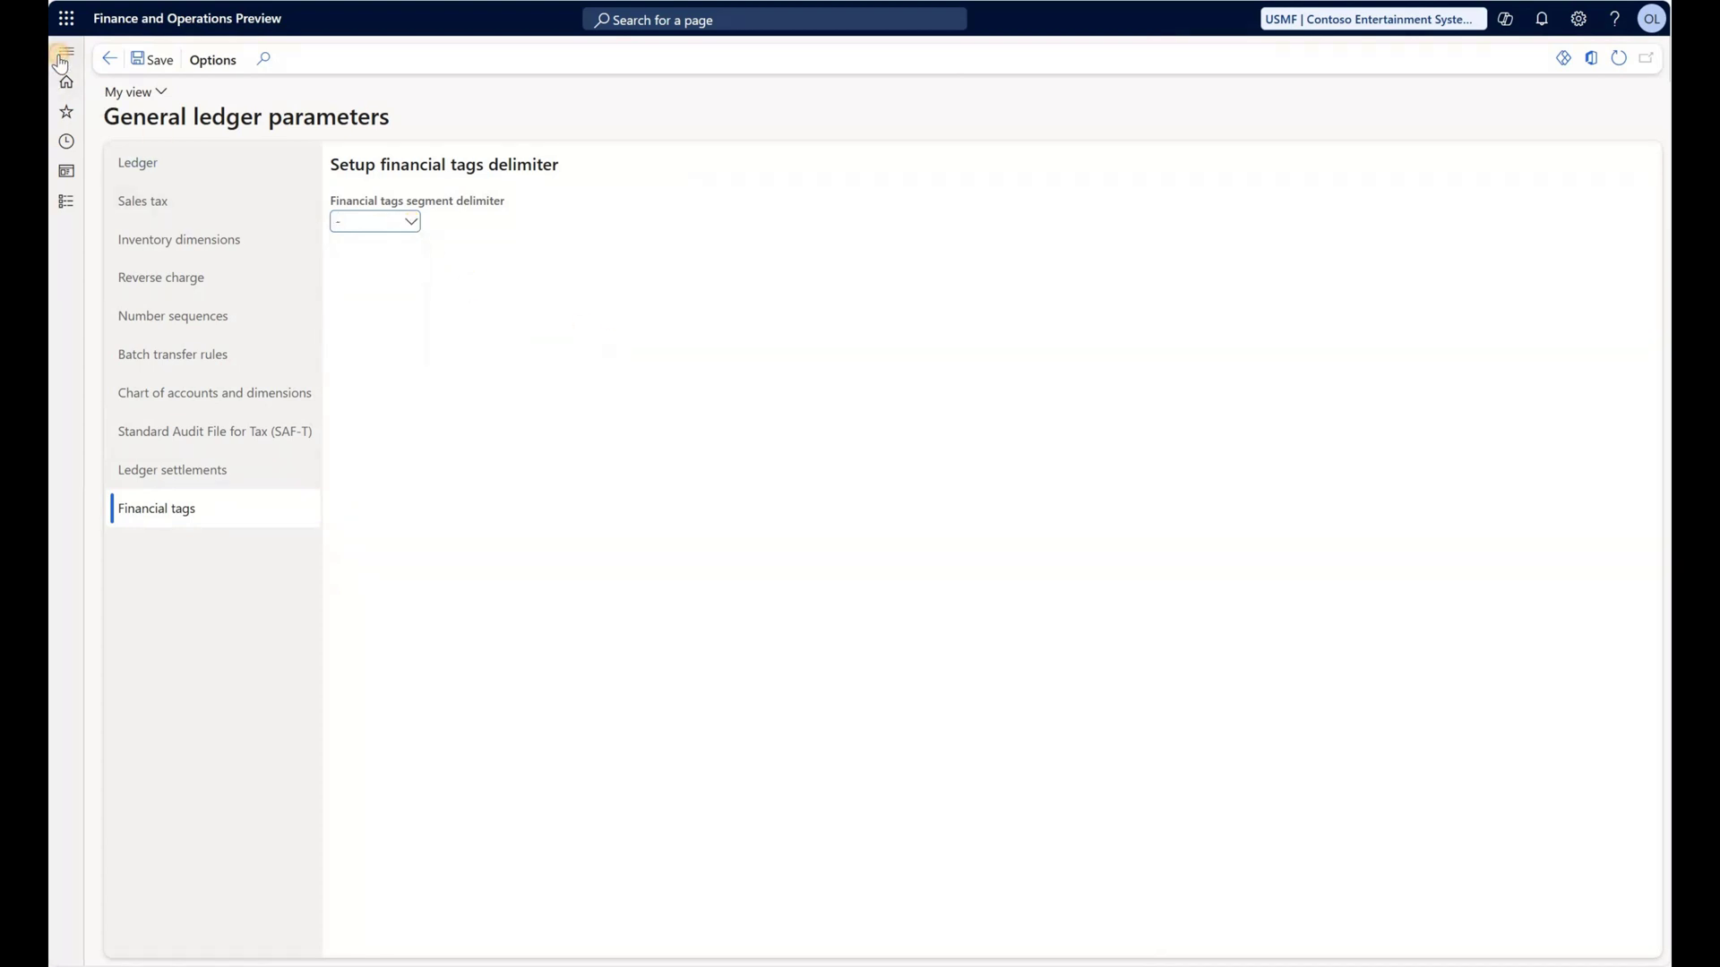
pyautogui.click(59, 55)
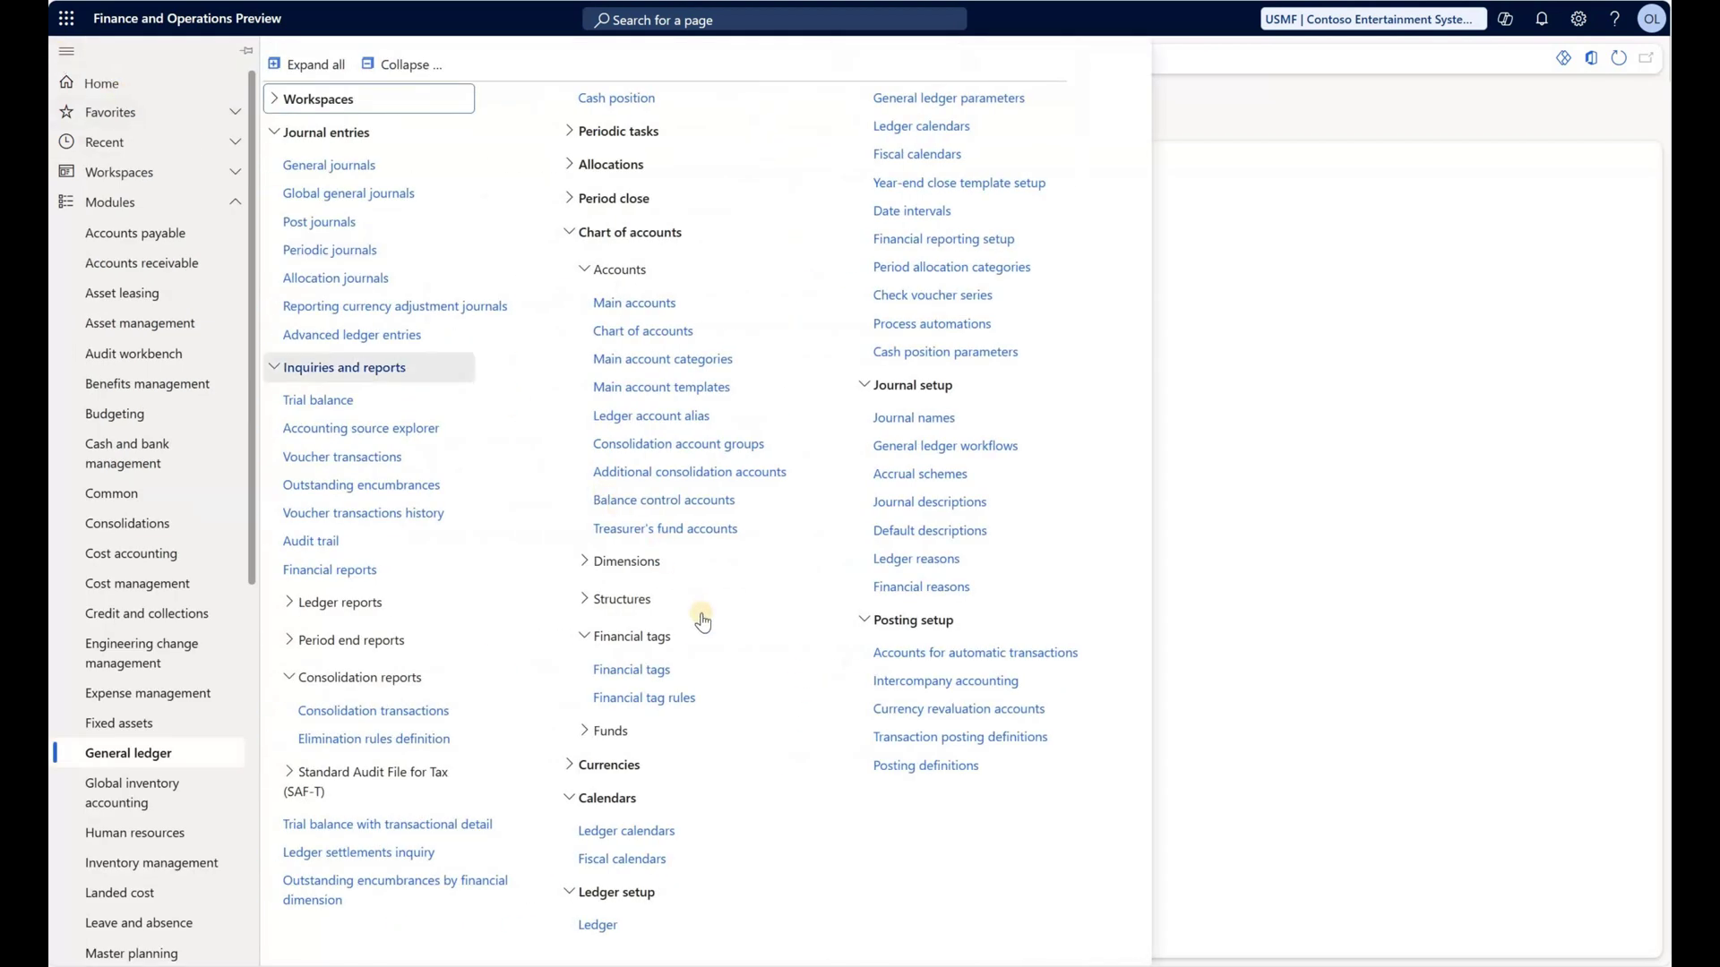
# Step: Create a List-type 'Projects' financial tag that takes its values from Projects
pyautogui.click(690, 683)
pyautogui.click(211, 61)
pyautogui.write('Projects')
pyautogui.click(404, 212)
pyautogui.click(391, 280)
pyautogui.click(646, 218)
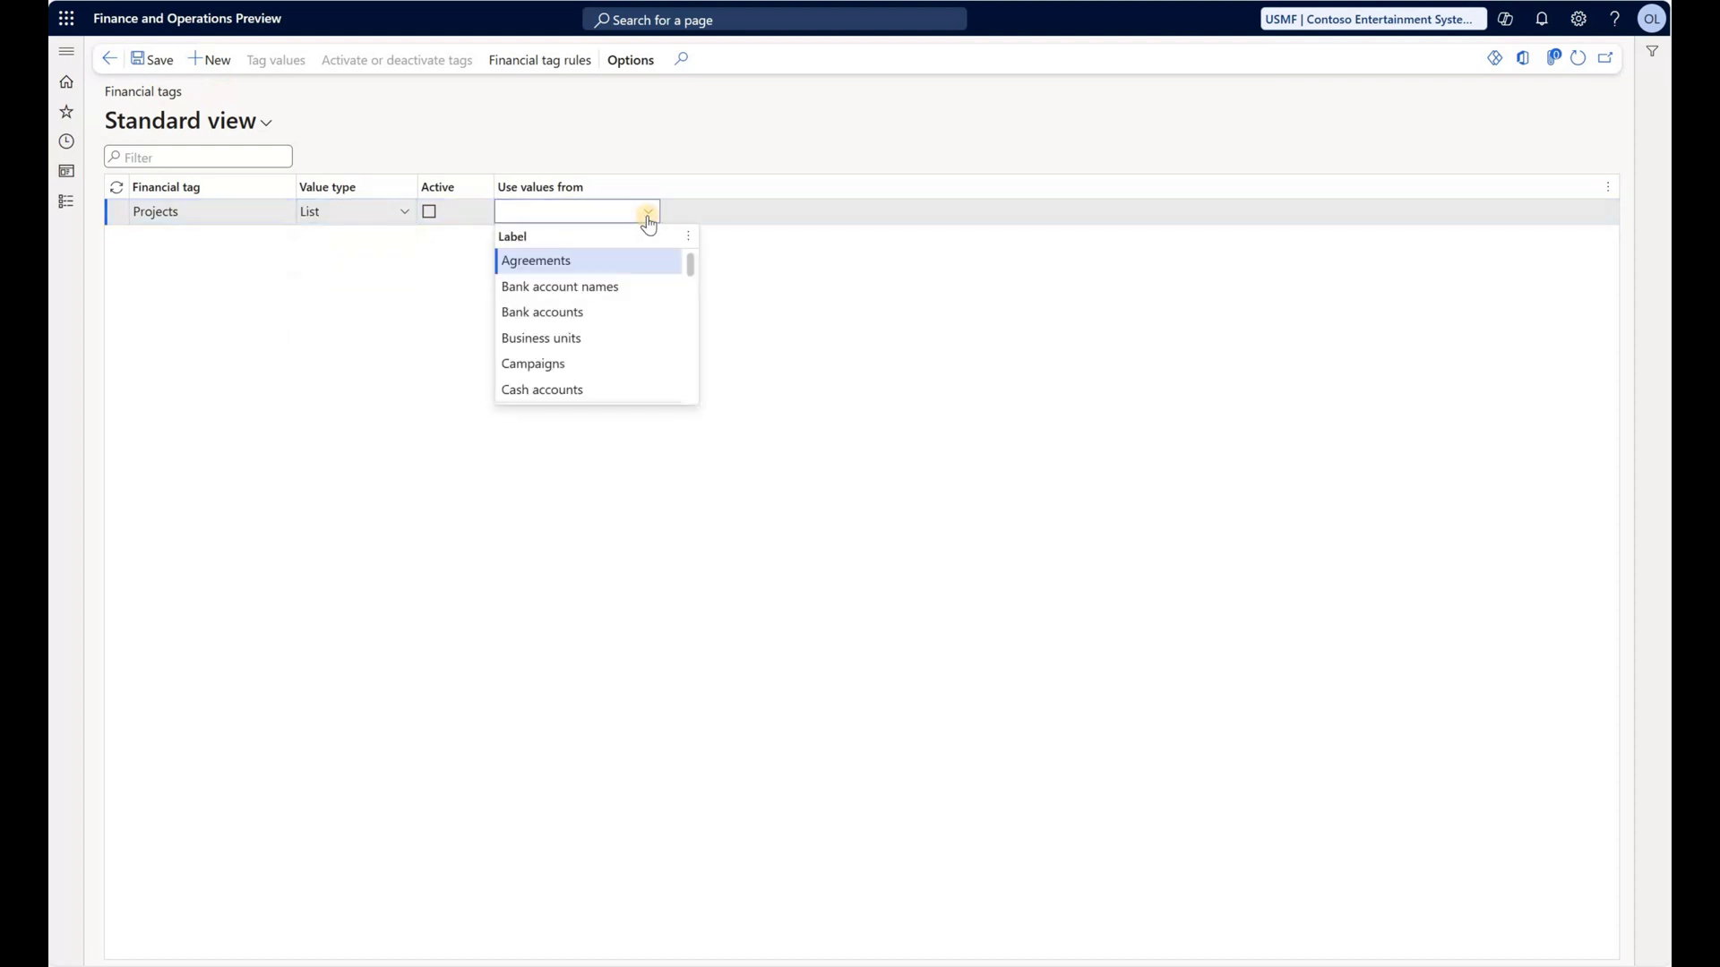
pyautogui.click(599, 357)
# Step: Add a Custom list 'Purpose' tag with values Finance, Operations and Service
pyautogui.hotkey('alt', 'n')
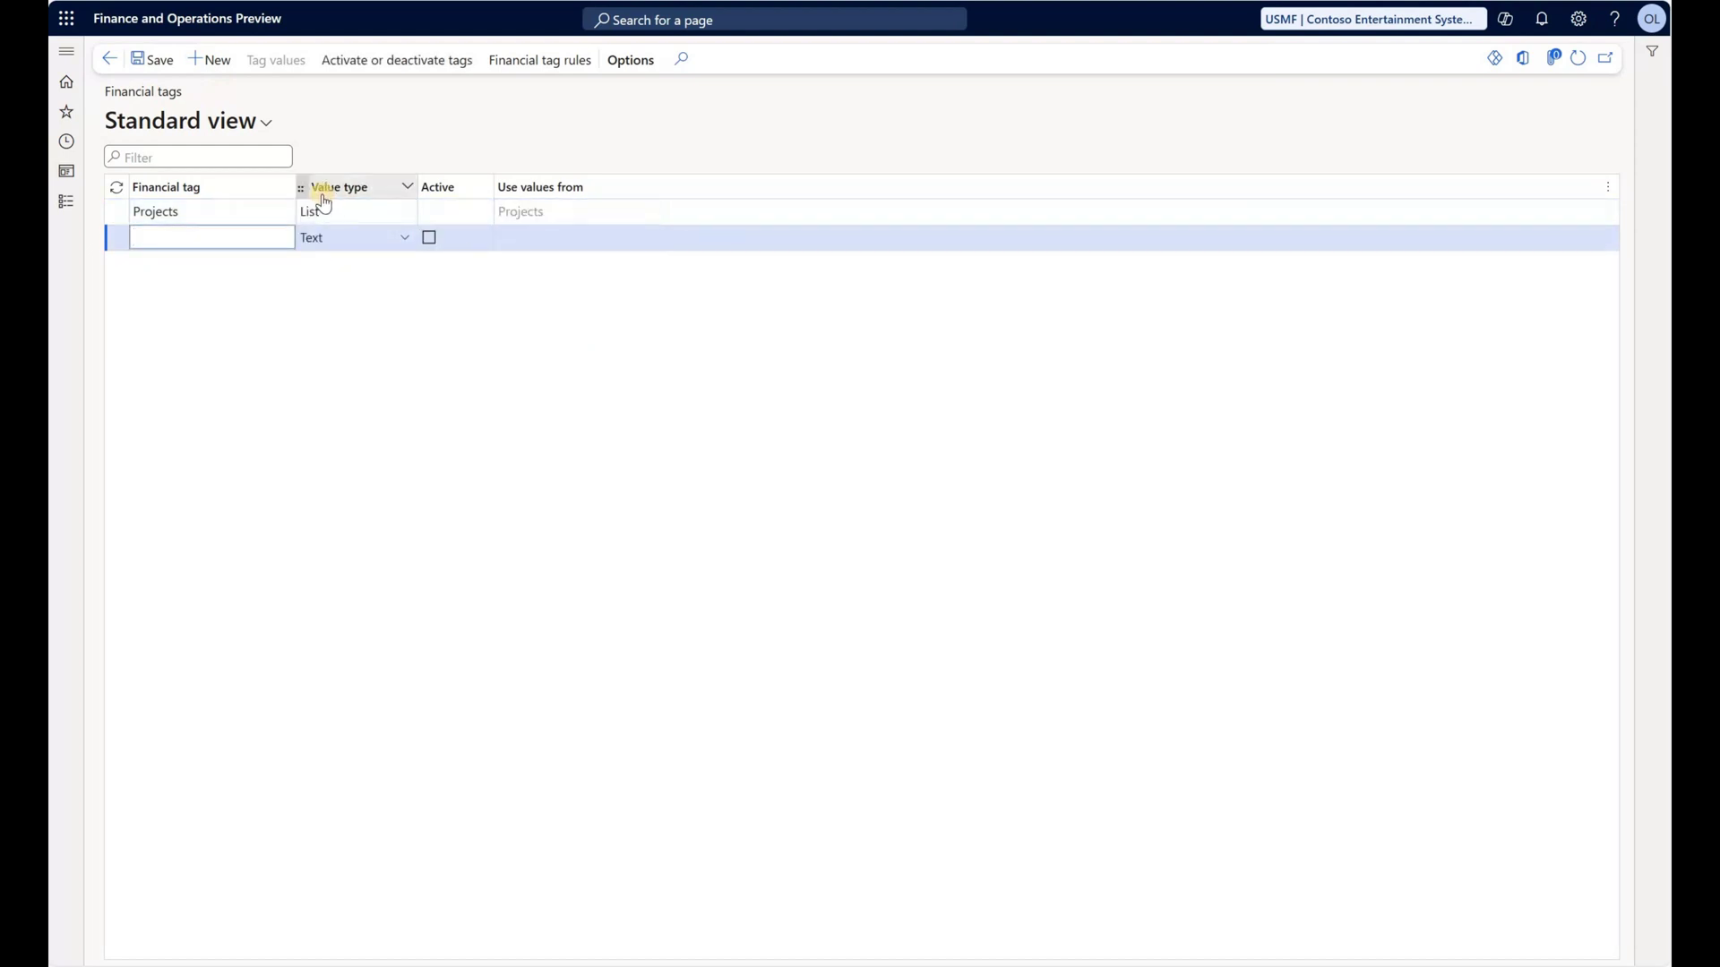
pyautogui.write('Purpose')
pyautogui.press('Tab')
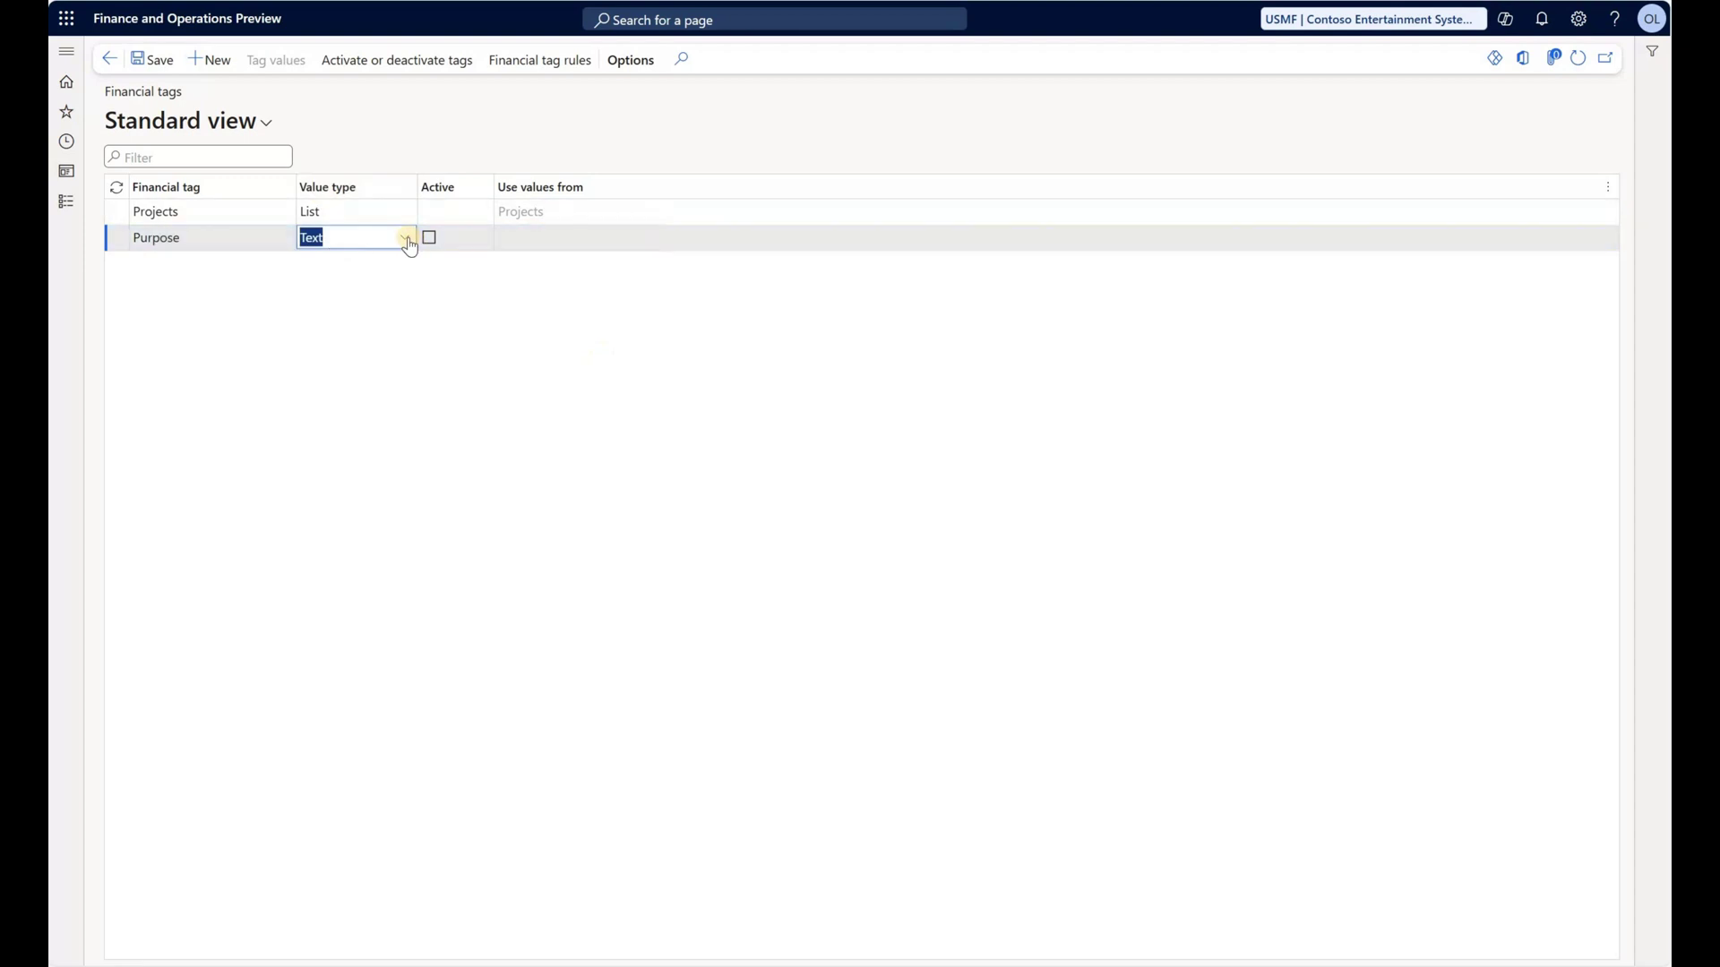
pyautogui.write('c')
pyautogui.click(276, 60)
pyautogui.write('Finance')
pyautogui.press('Down')
pyautogui.write('Operations')
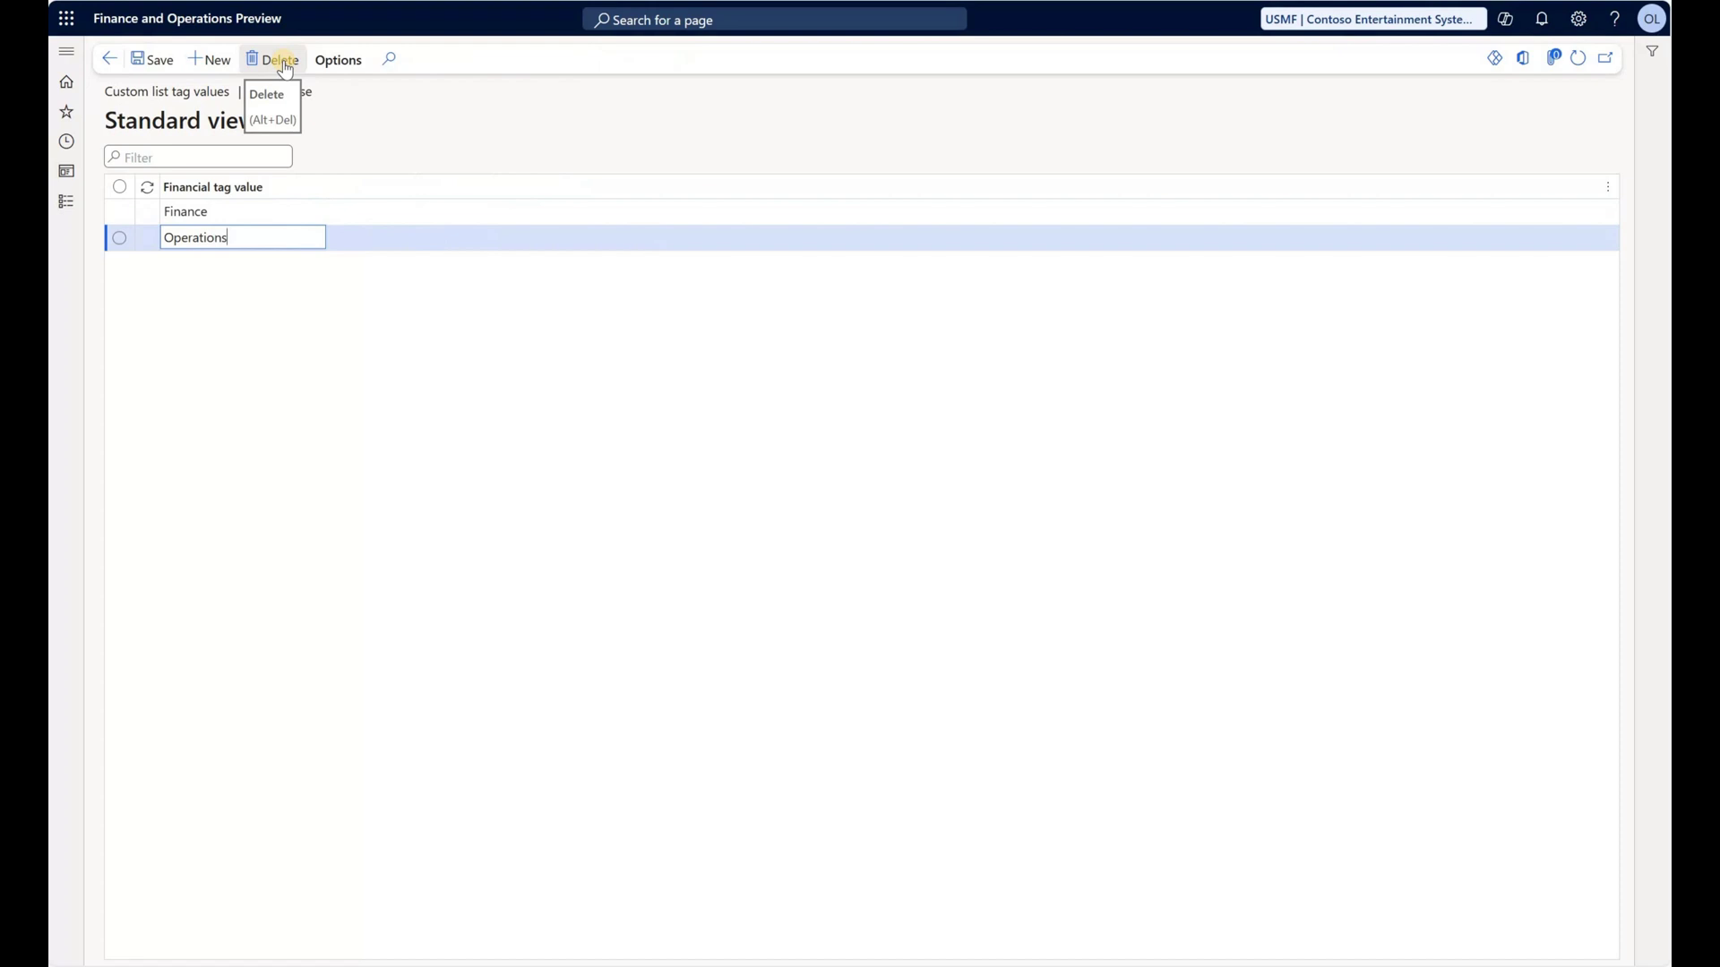
pyautogui.press('Down')
pyautogui.write('Service')
pyautogui.hotkey('shift', 'Home')
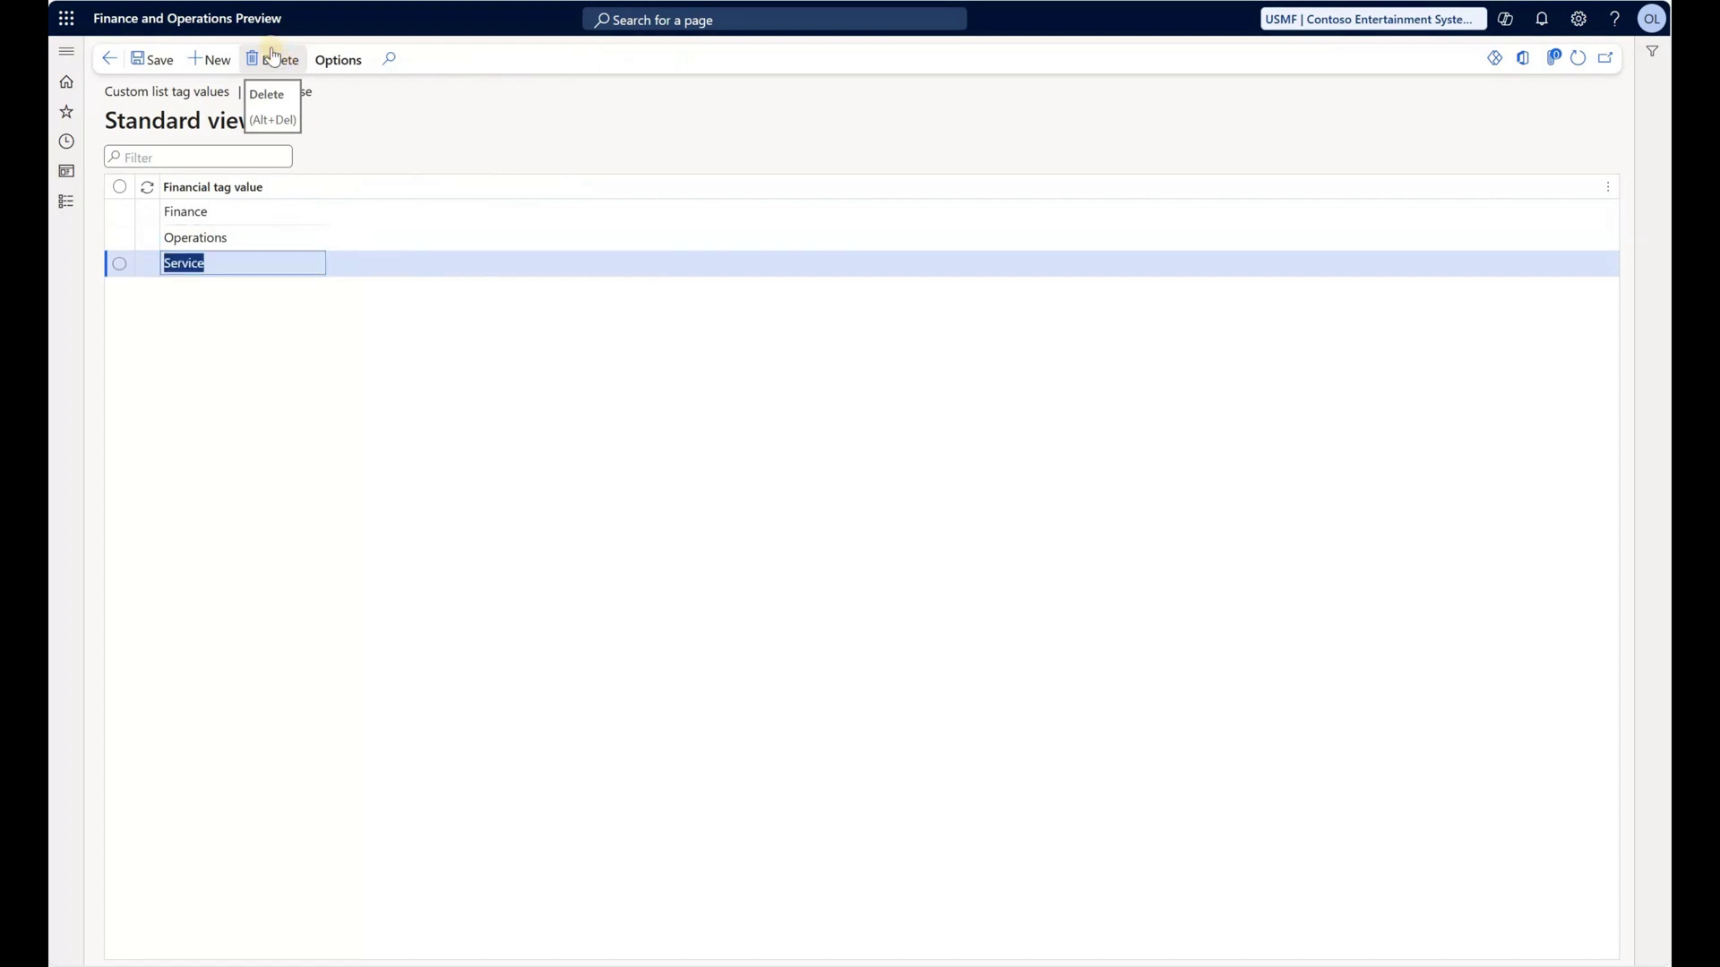
pyautogui.click(102, 66)
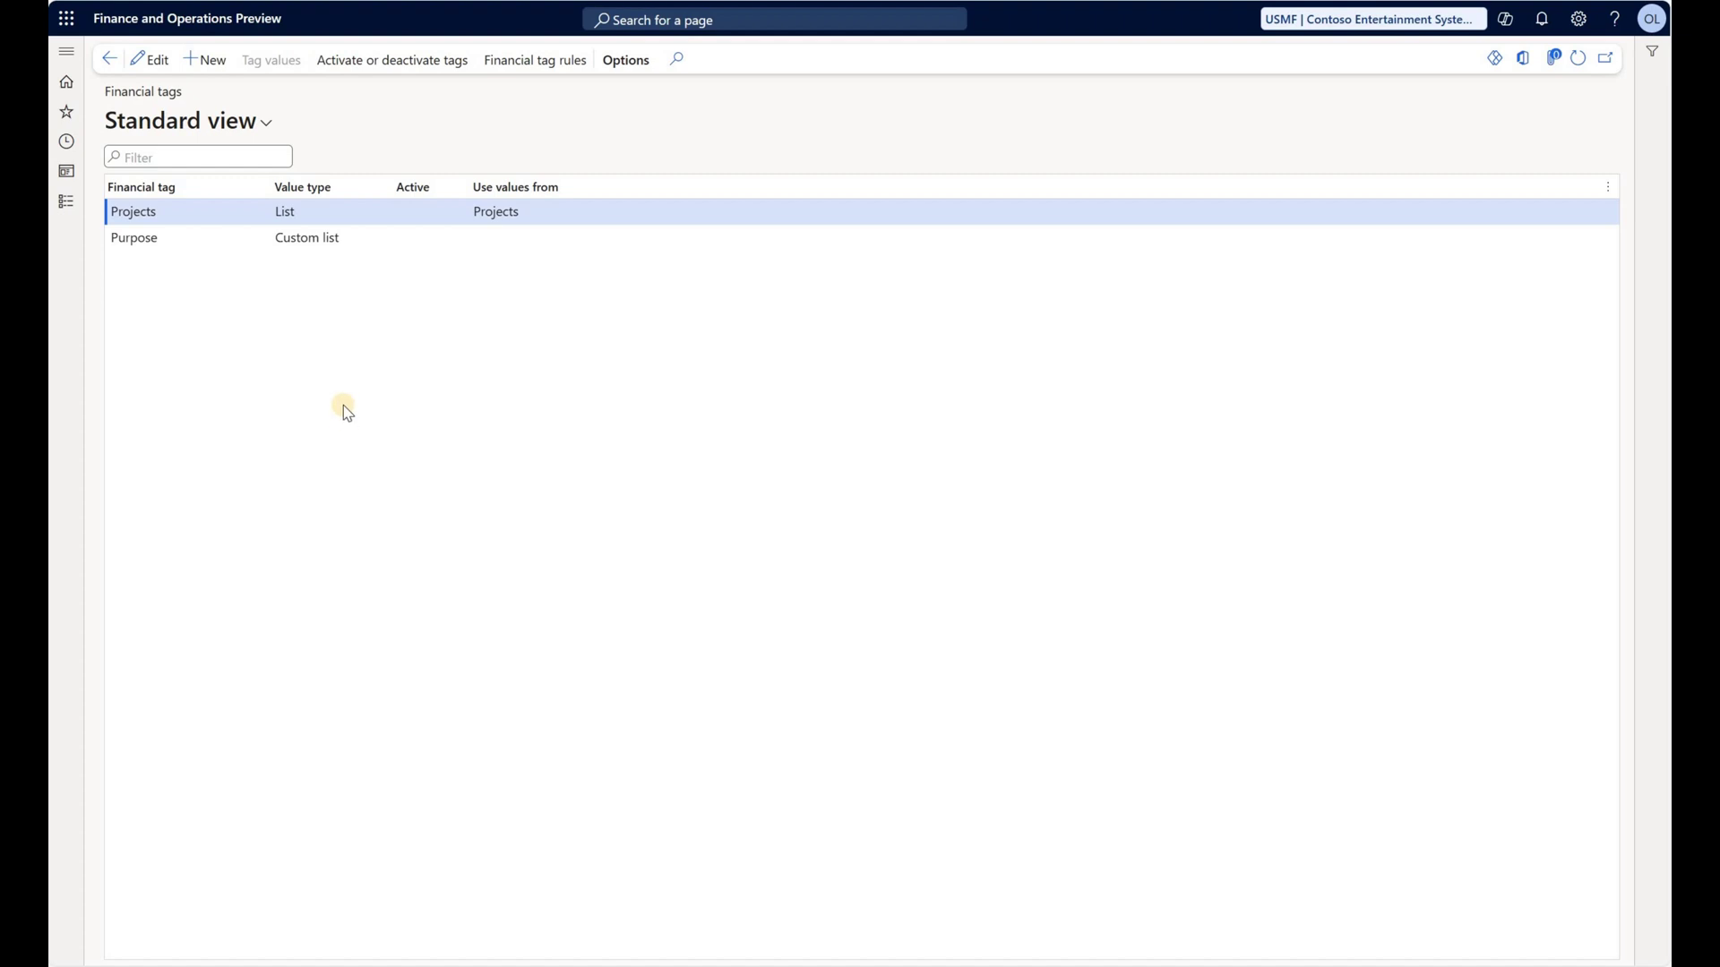
# Step: Move Projects and Purpose to active, submit the activation job, and refresh the tag list
pyautogui.click(405, 72)
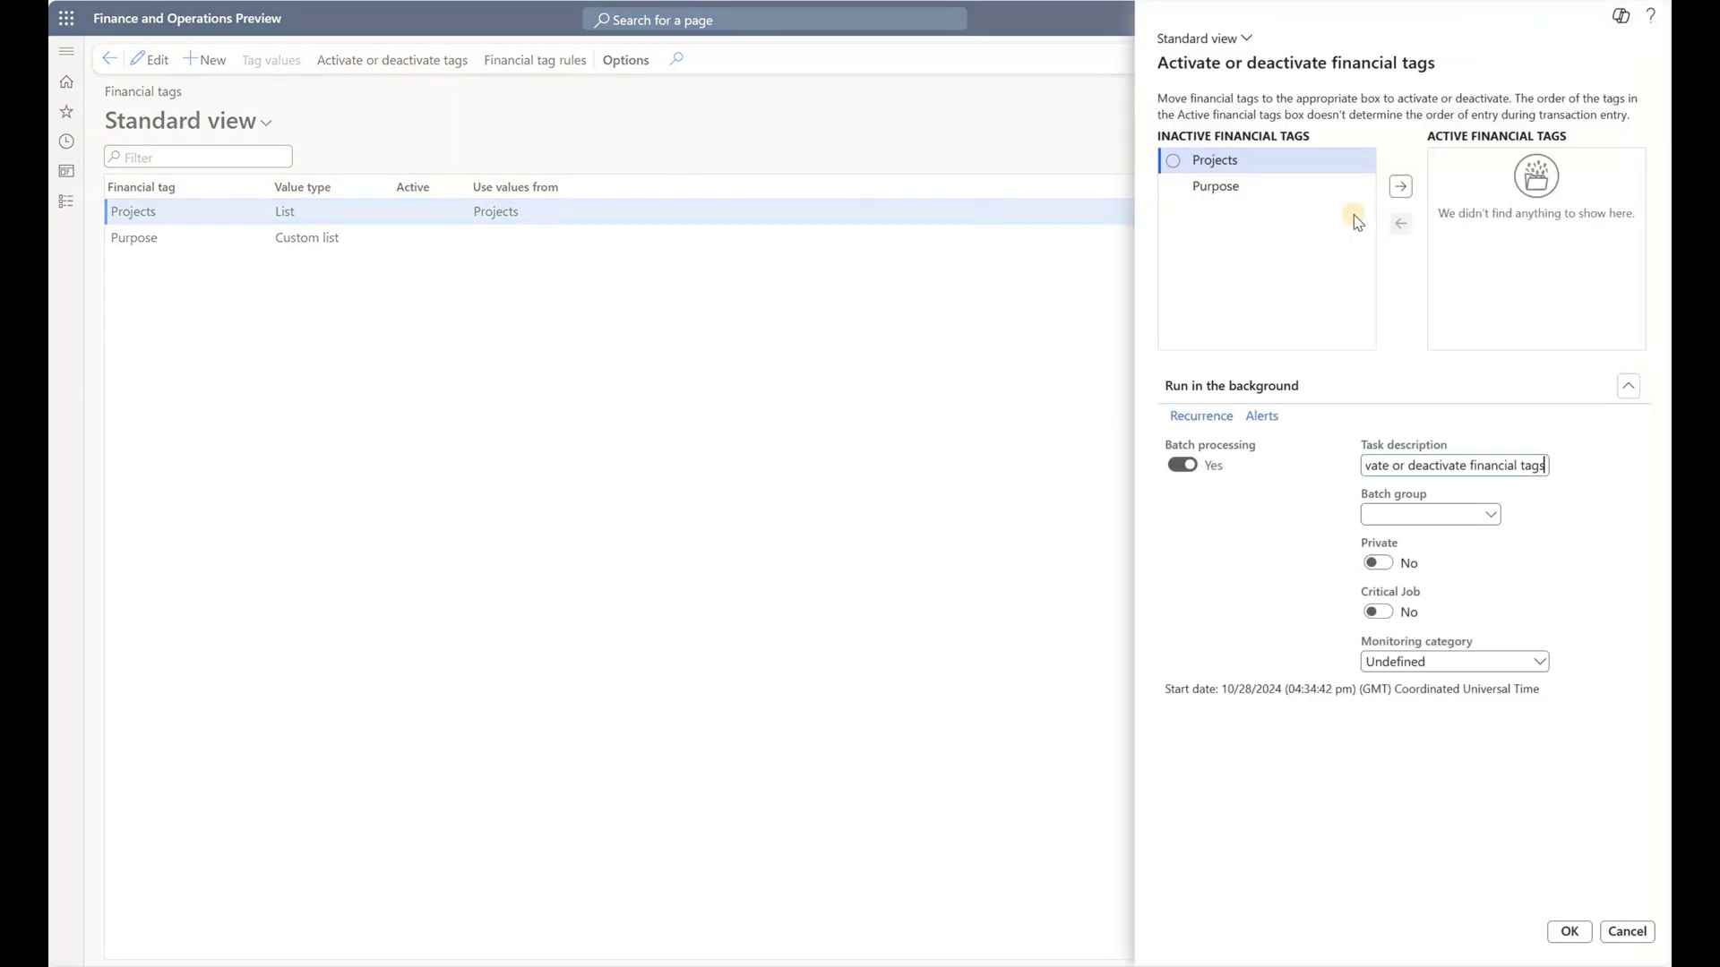
pyautogui.click(1173, 159)
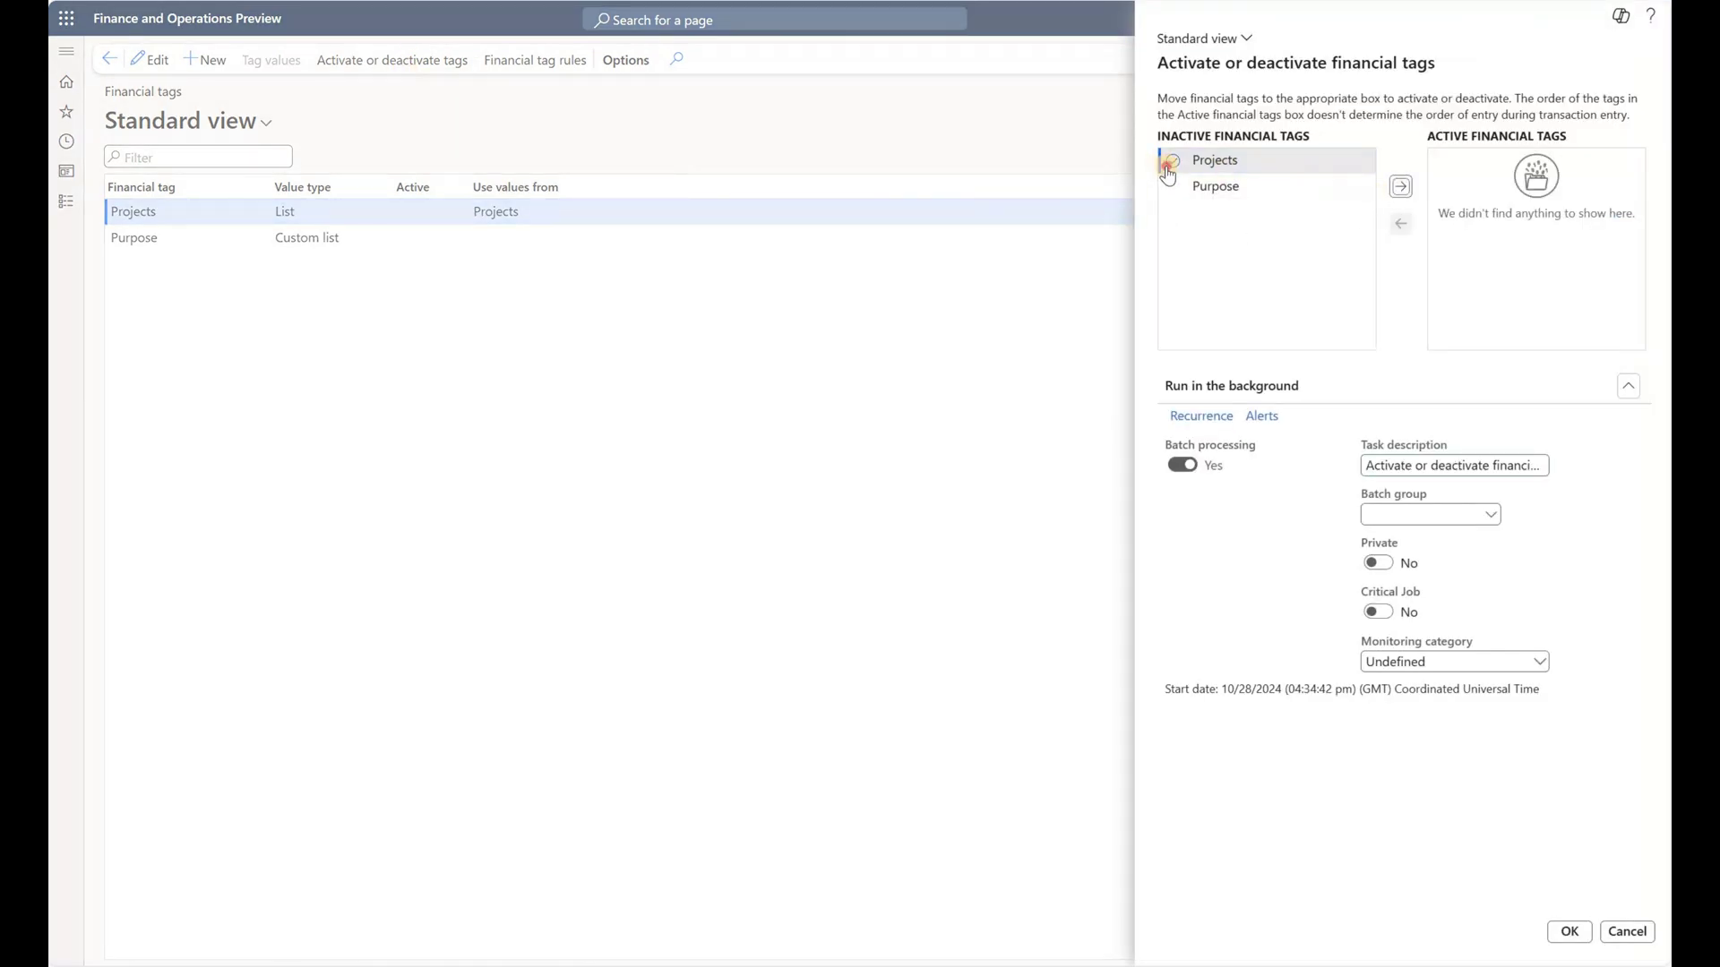
pyautogui.click(1172, 185)
pyautogui.click(1400, 186)
pyautogui.click(1569, 932)
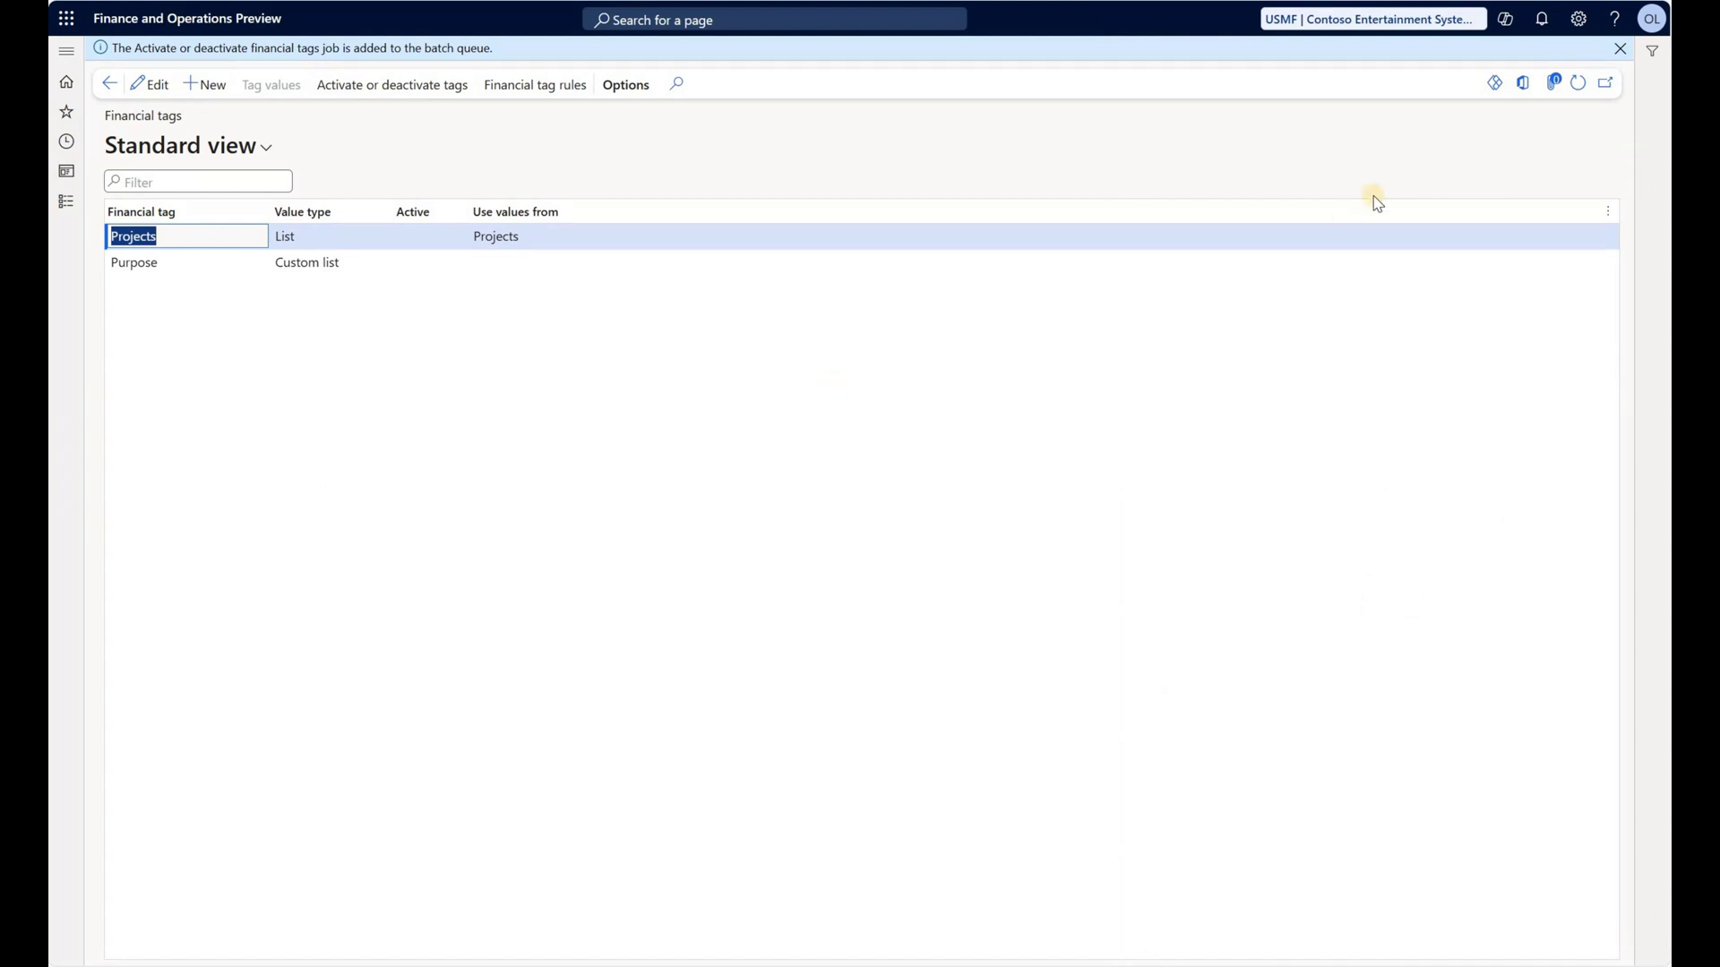
pyautogui.click(1577, 83)
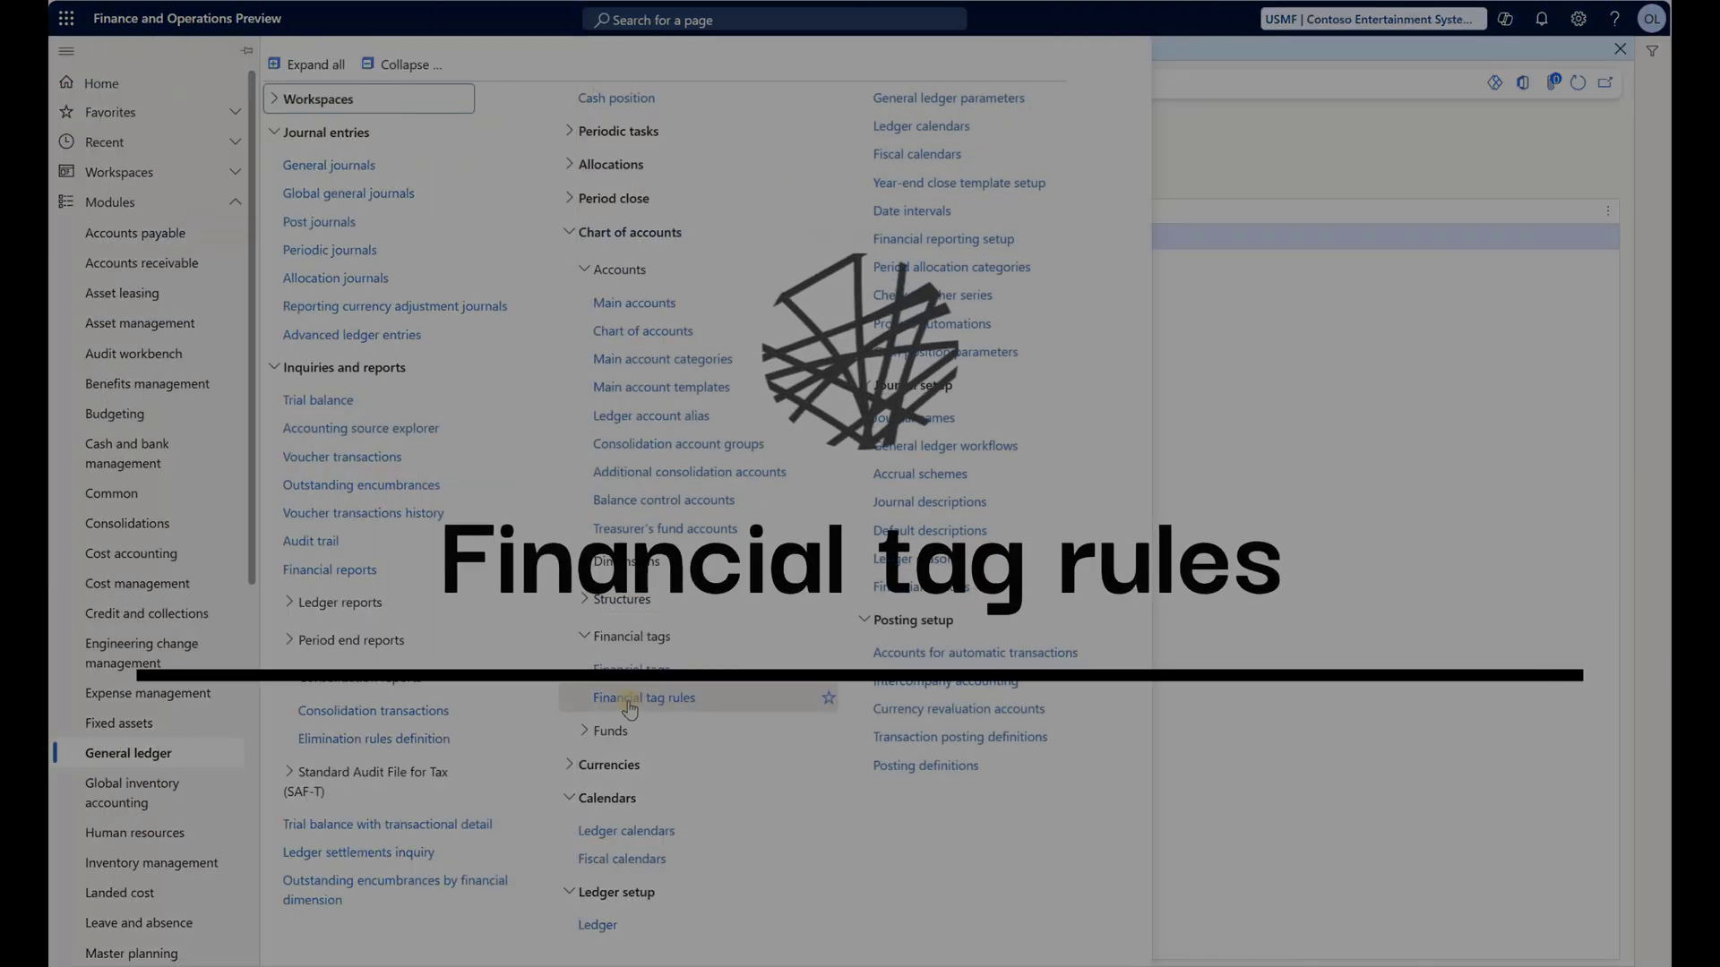
# Step: Go to Financial tag rules under Chart of accounts > Financial tags
pyautogui.click(630, 706)
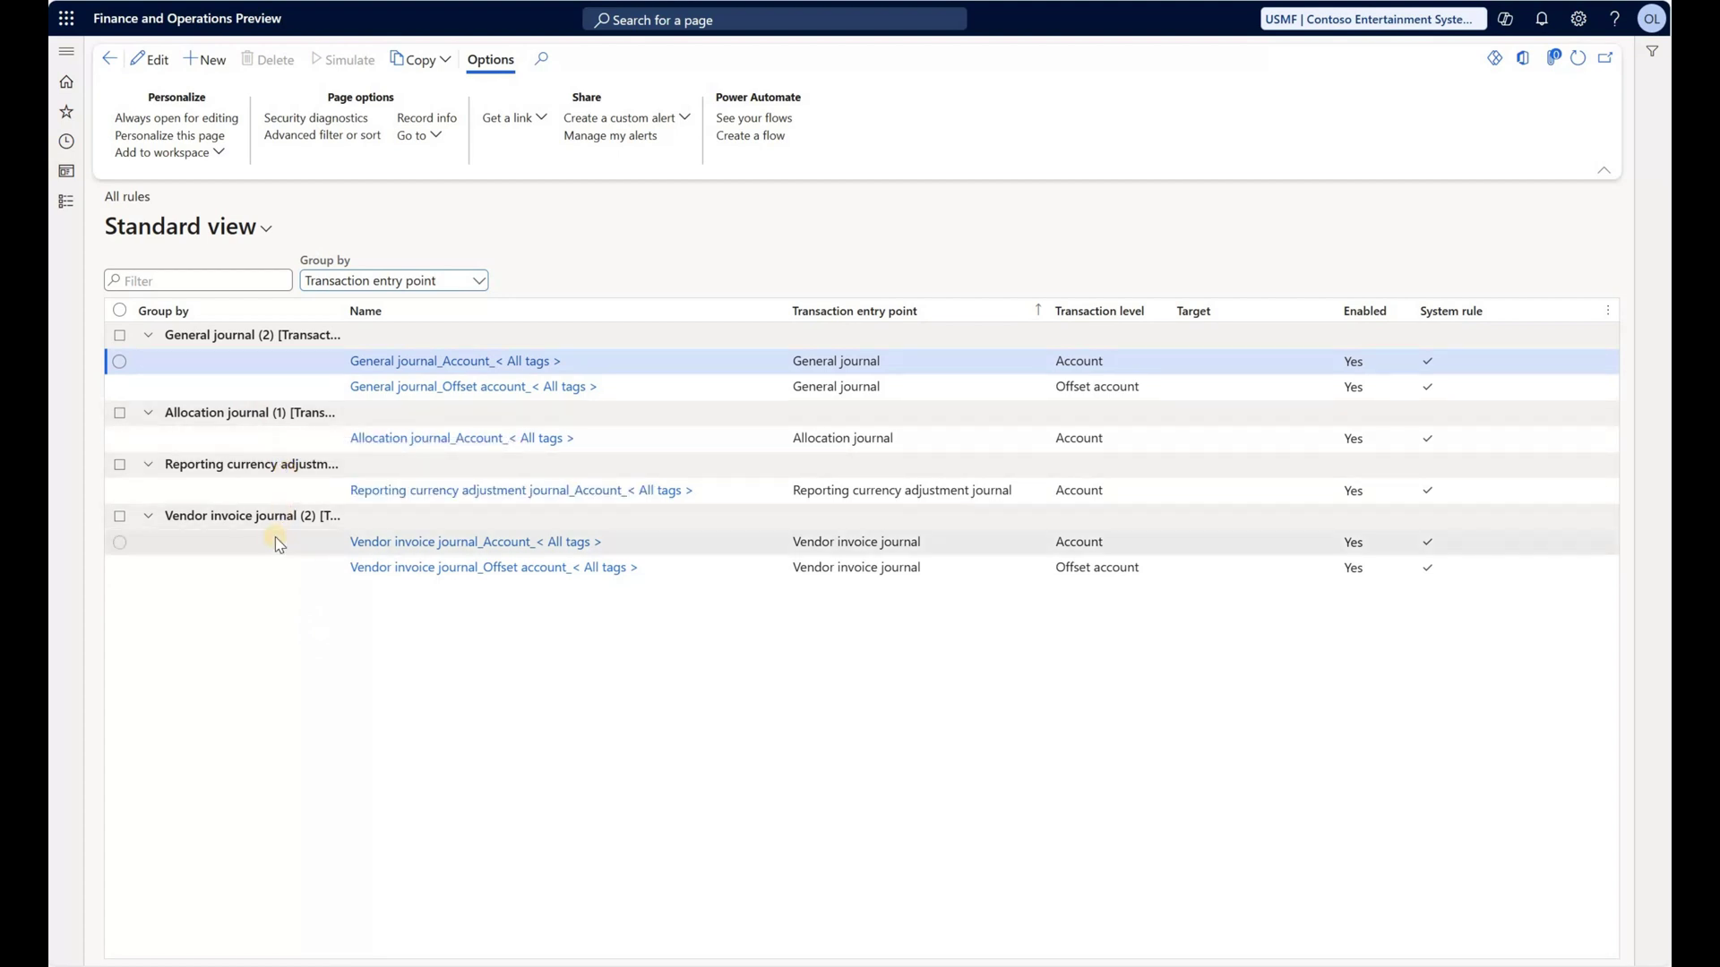
pyautogui.click(443, 363)
pyautogui.click(204, 410)
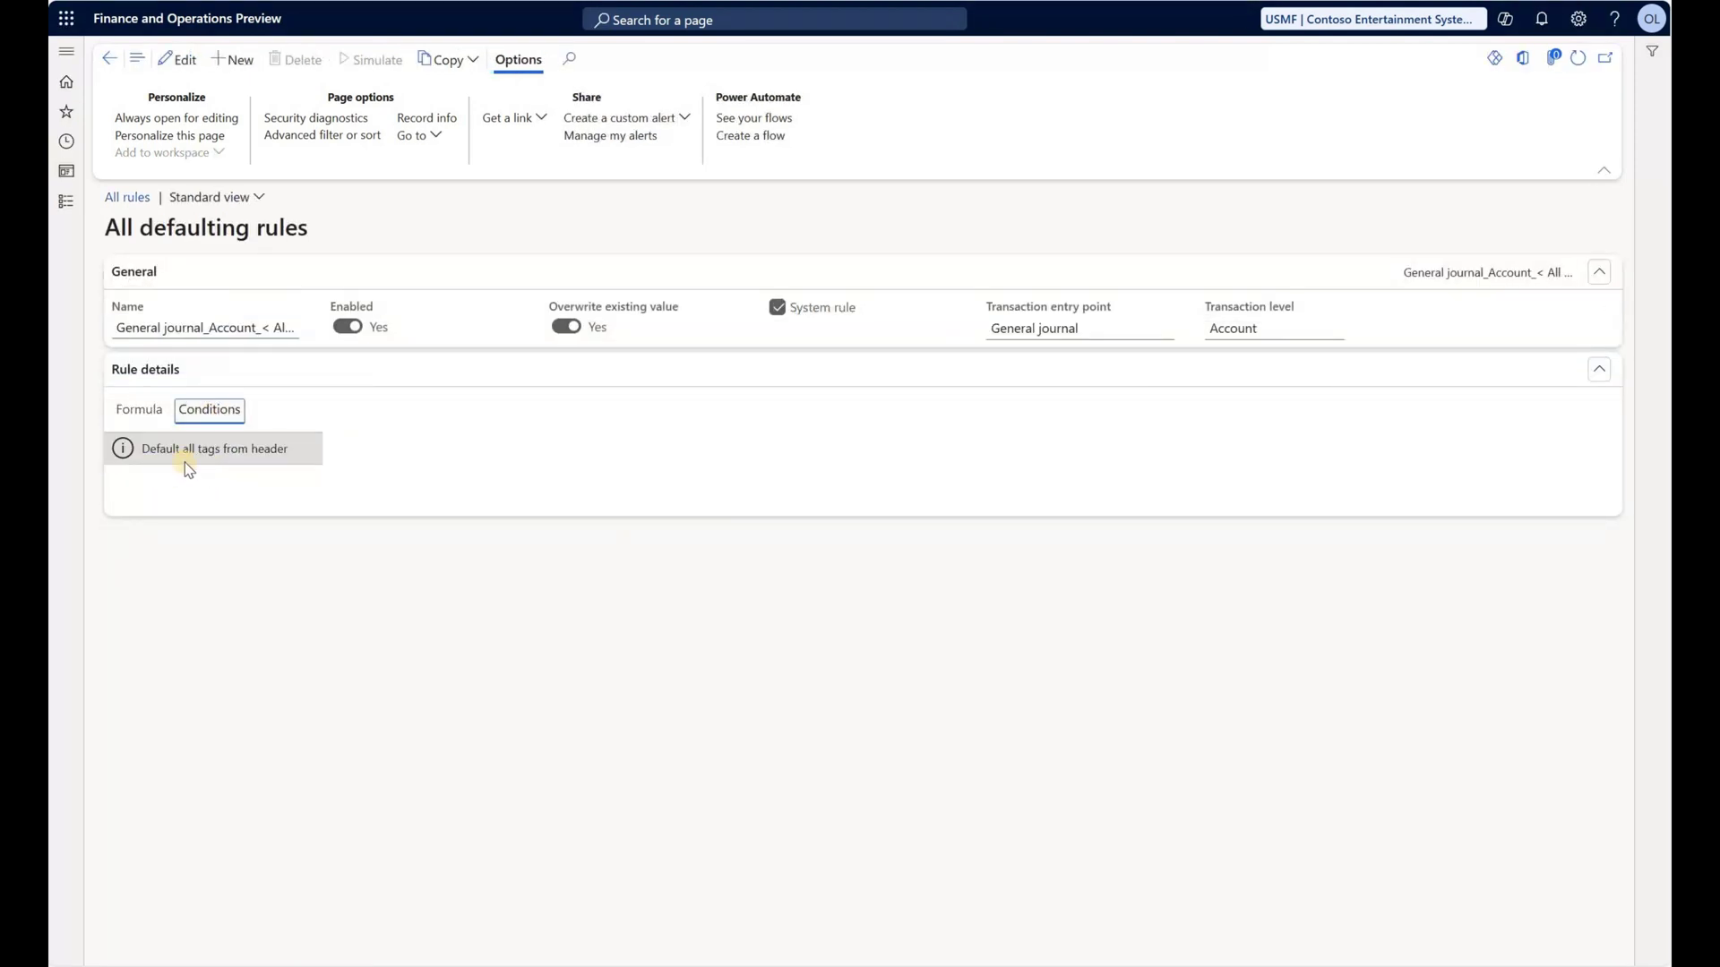
pyautogui.press('Escape')
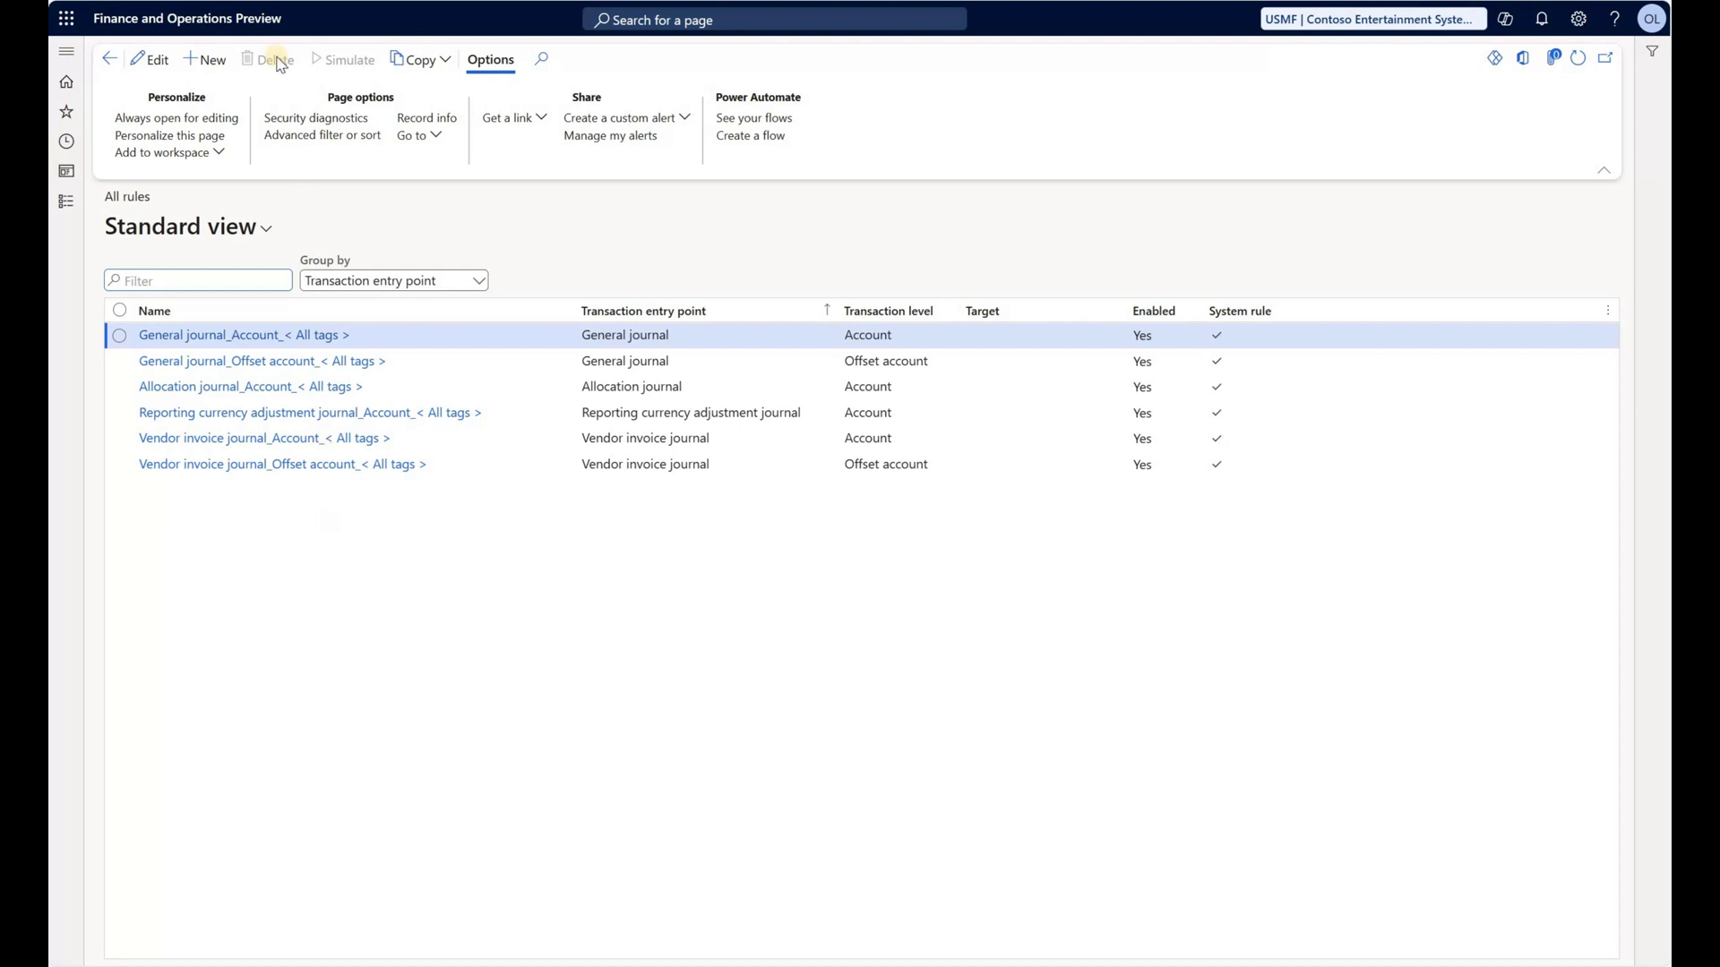
# Step: Start a new defaulting rule for the General journal at Header transaction level
pyautogui.click(205, 59)
pyautogui.click(1116, 170)
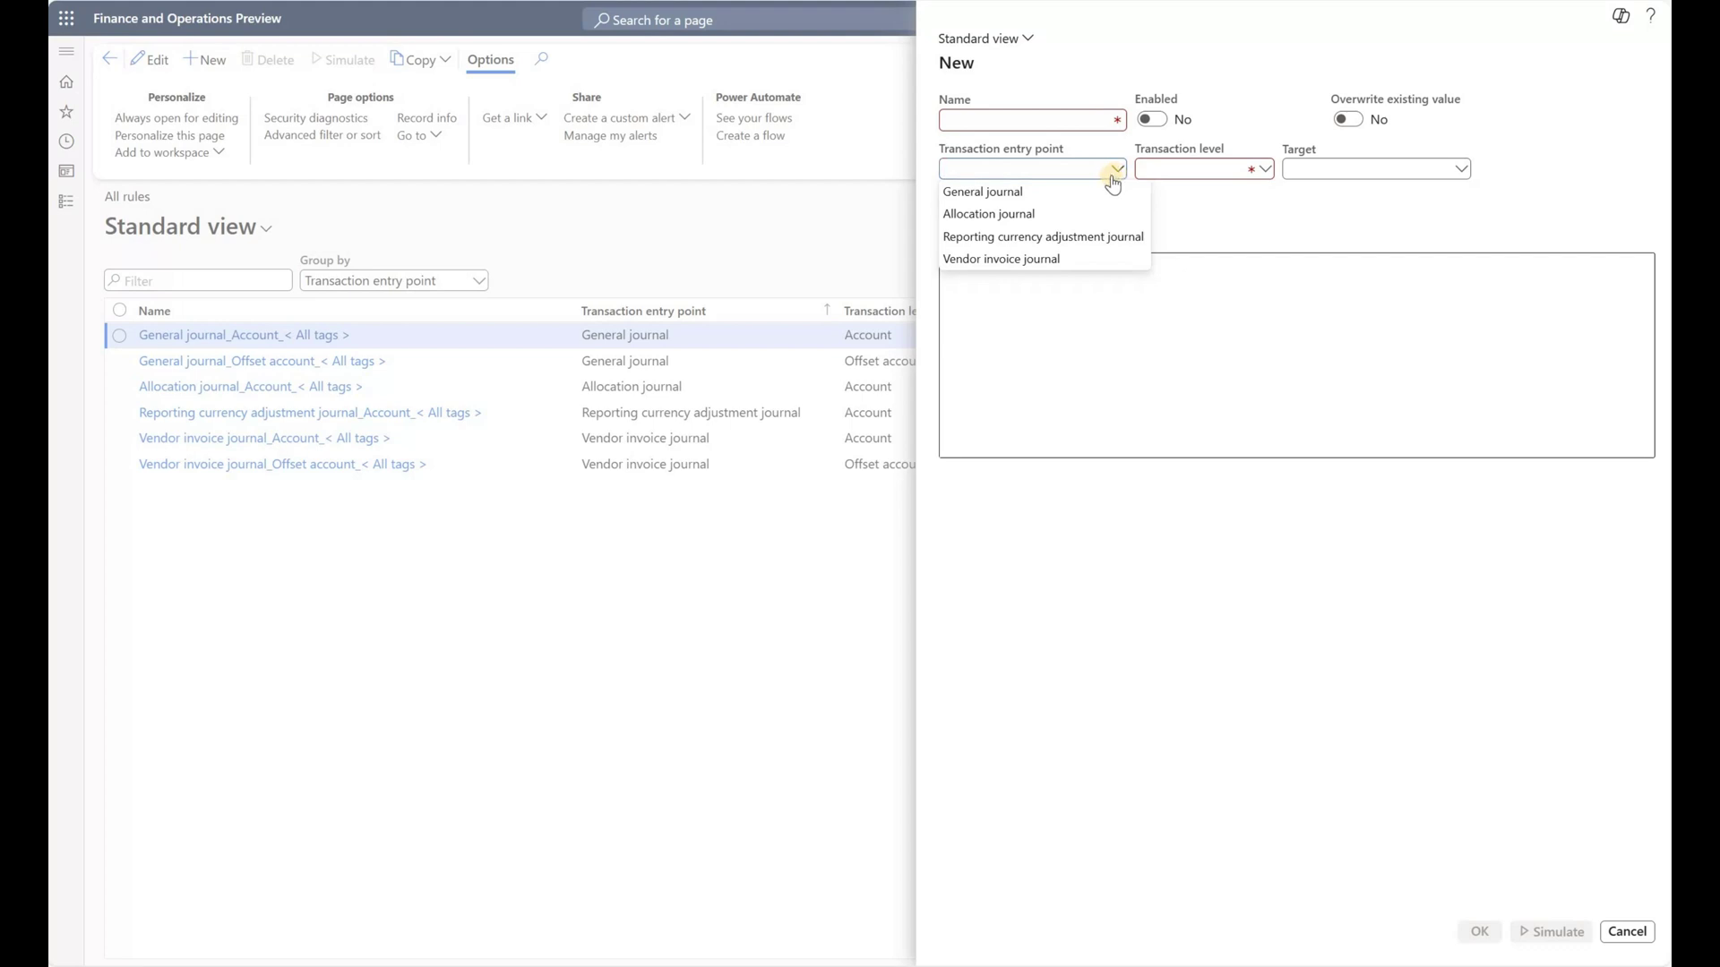
pyautogui.click(1115, 190)
pyautogui.click(1265, 171)
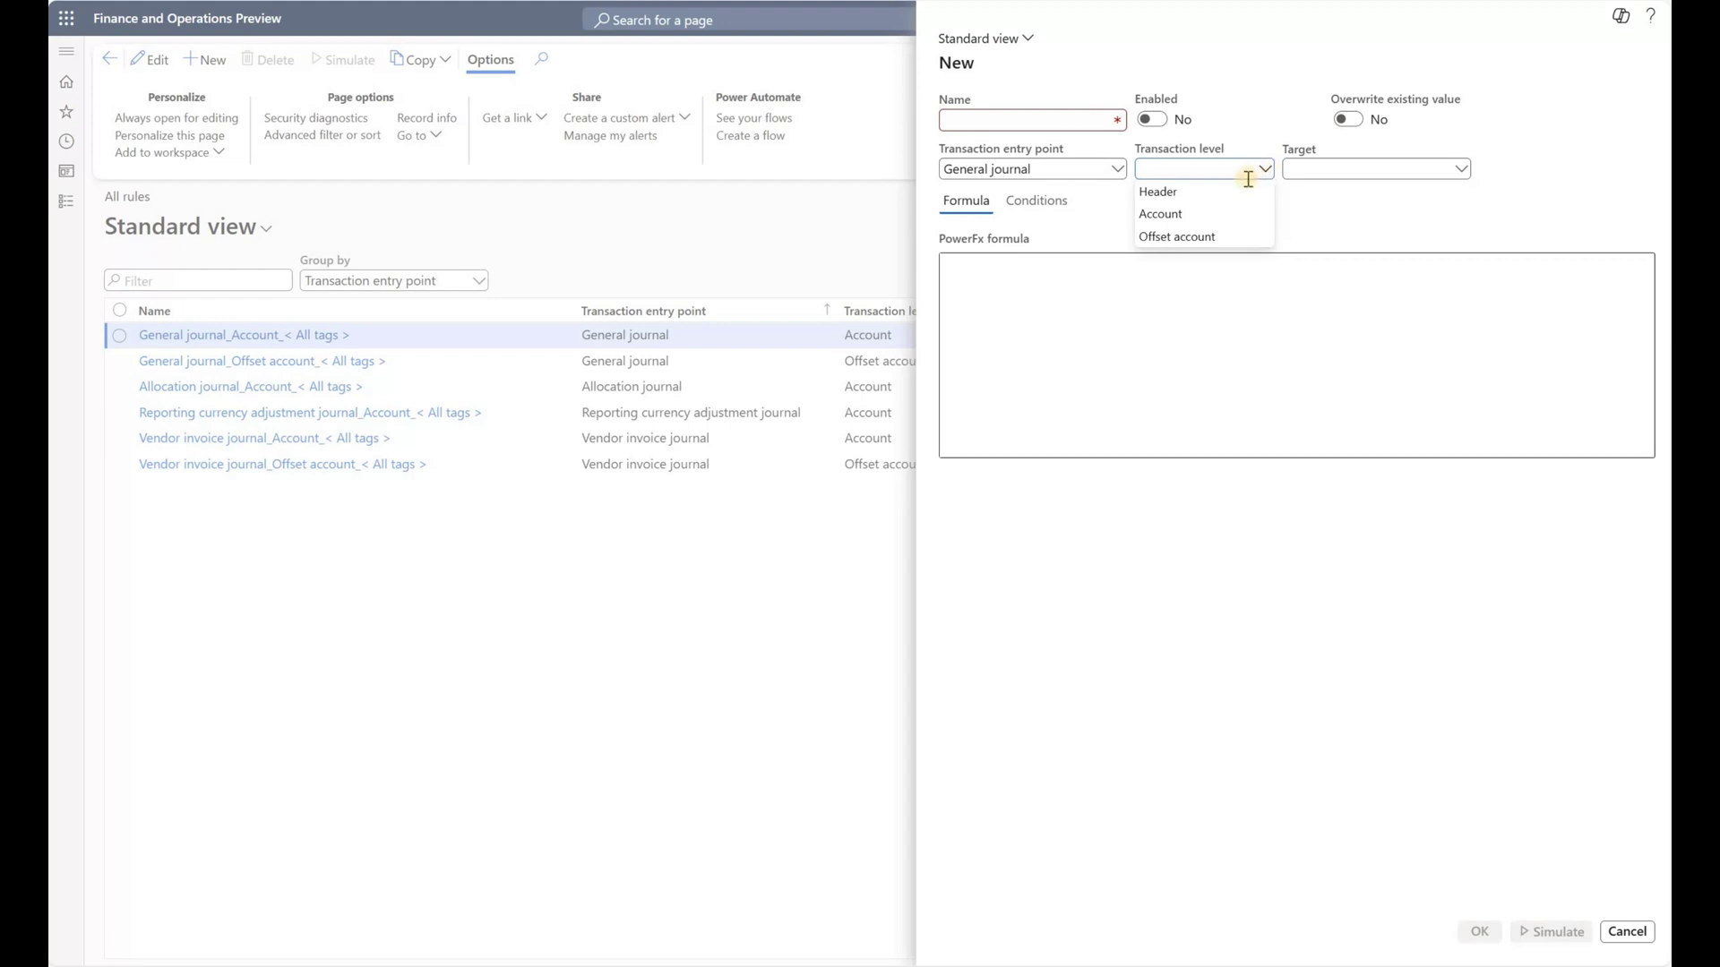
pyautogui.click(1341, 177)
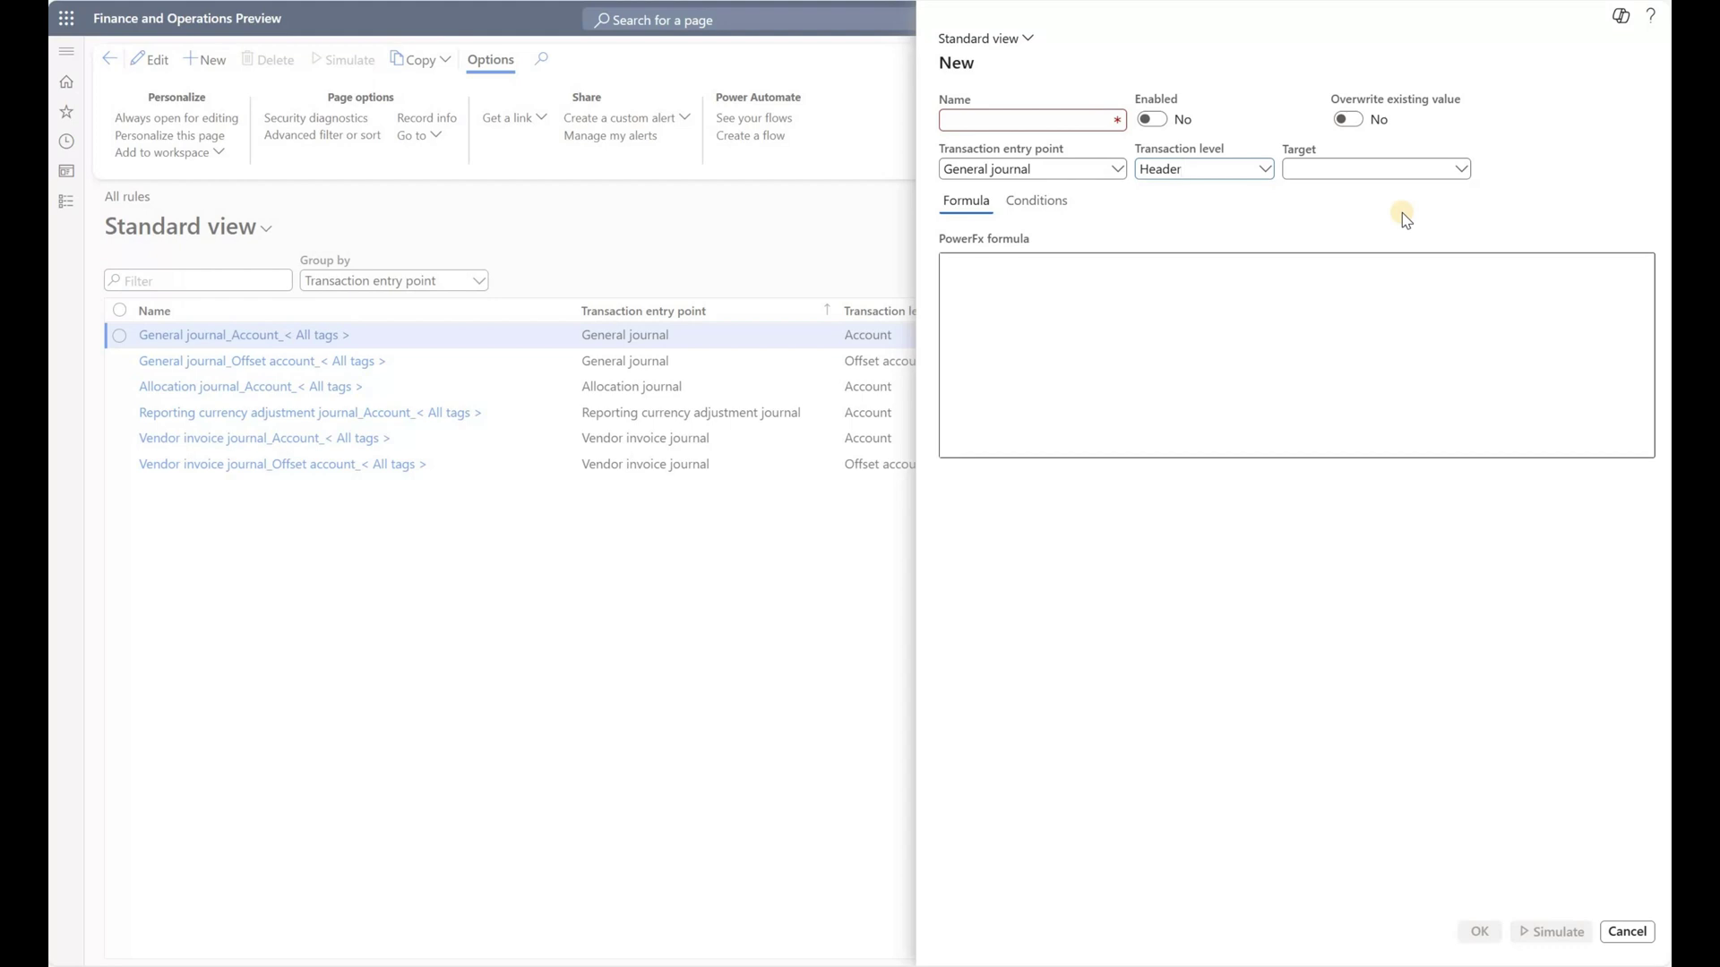
# Step: Target the Projects tag, enable the rule, and turn on Overwrite existing value
pyautogui.click(1461, 168)
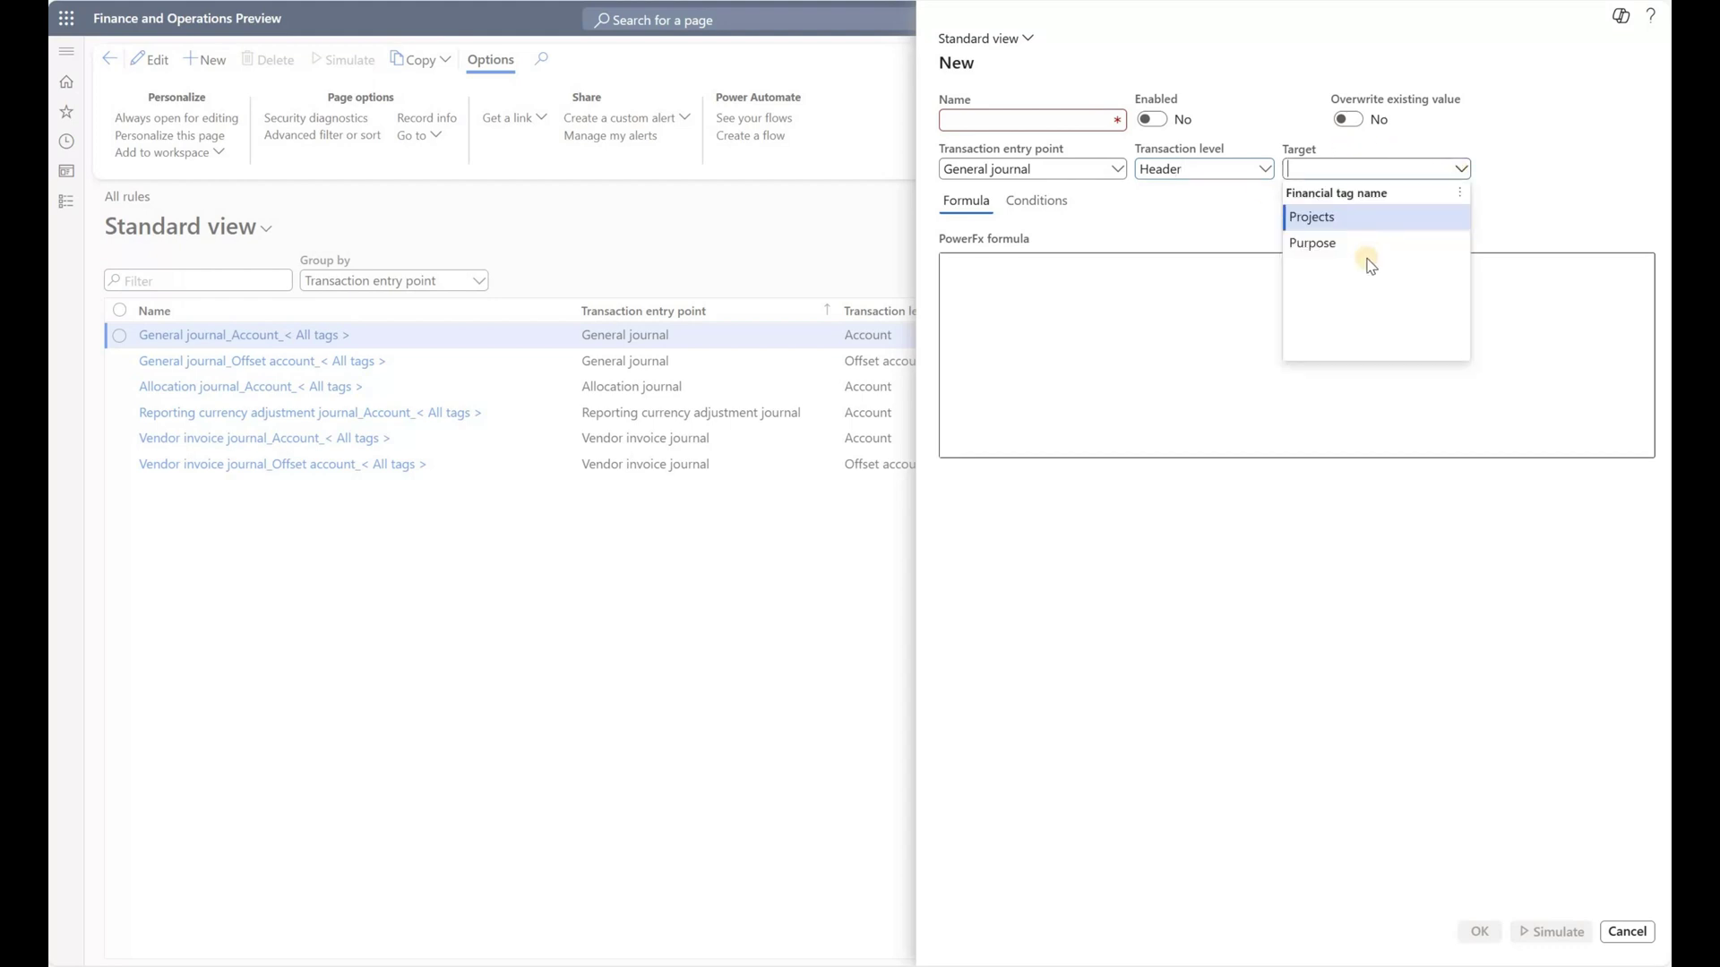
pyautogui.click(1379, 218)
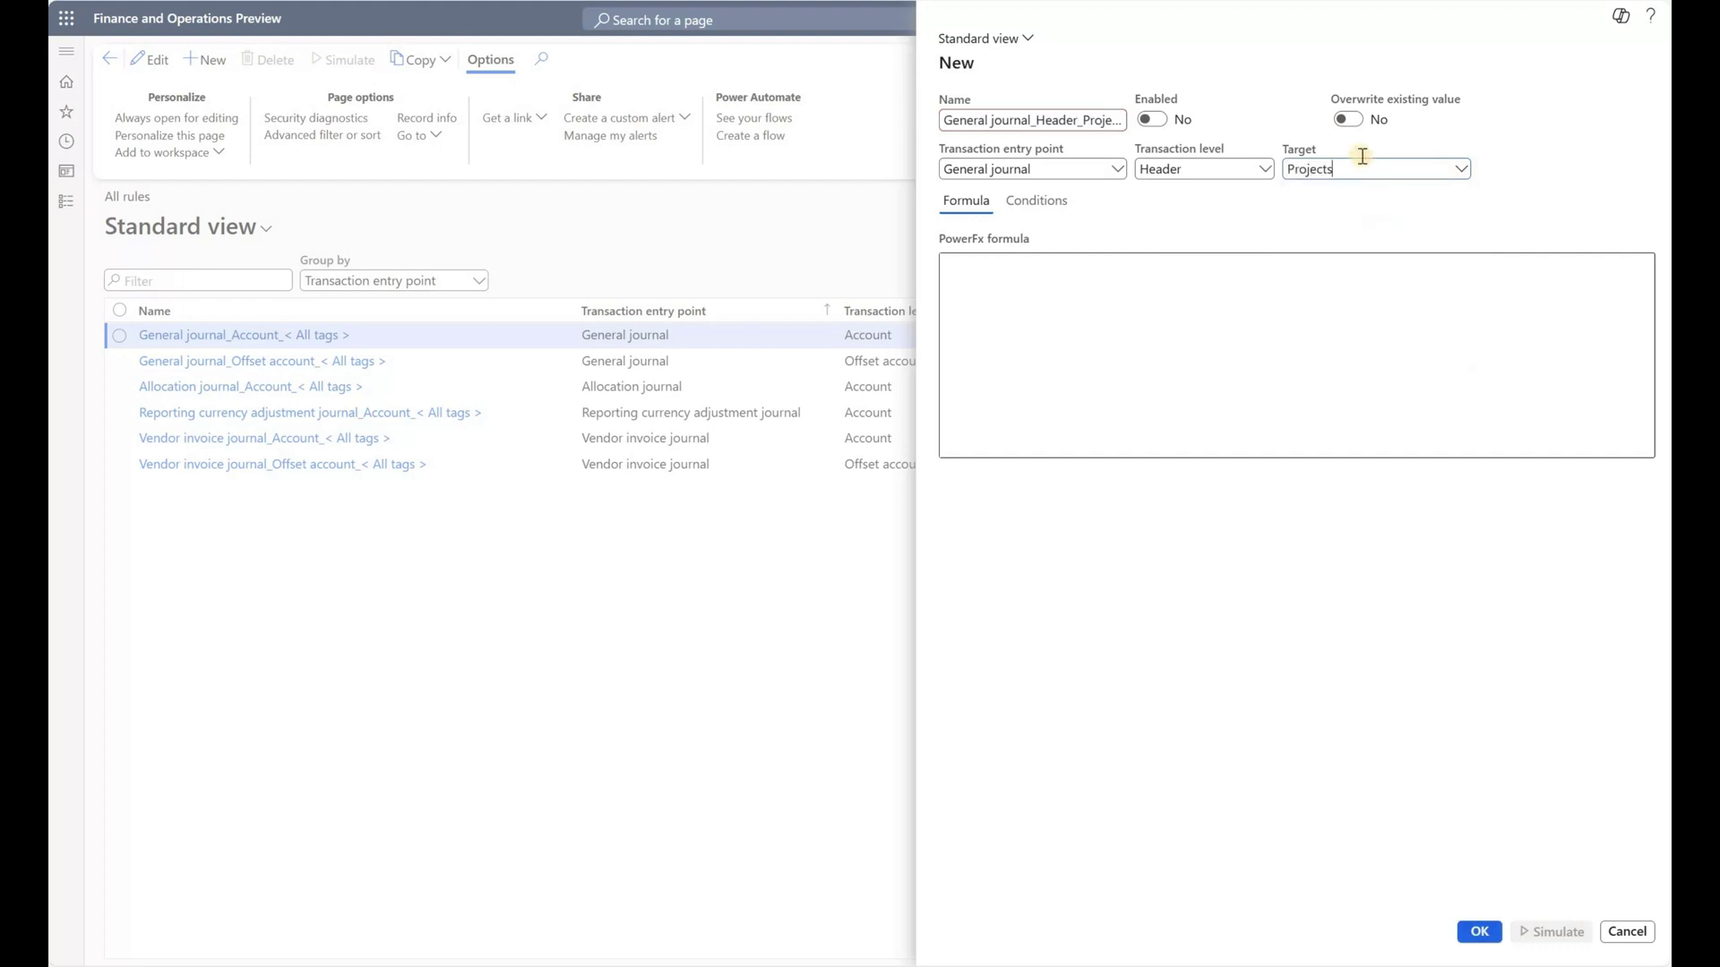
pyautogui.click(1152, 120)
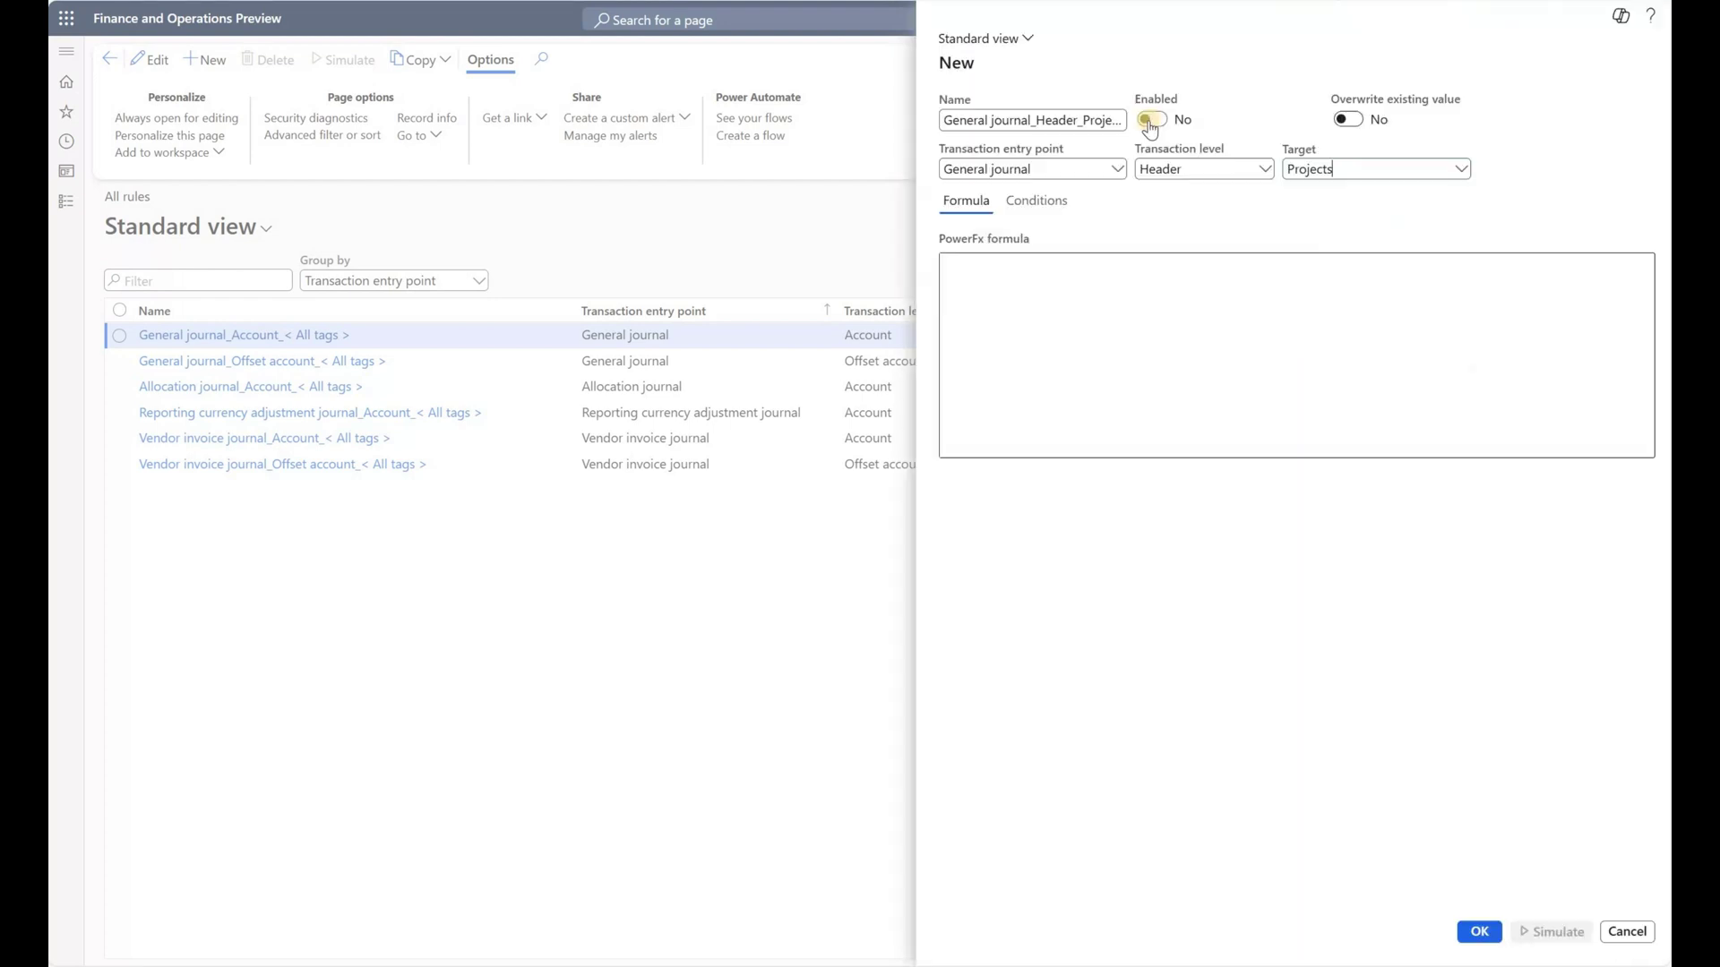
pyautogui.click(1346, 126)
pyautogui.click(1102, 307)
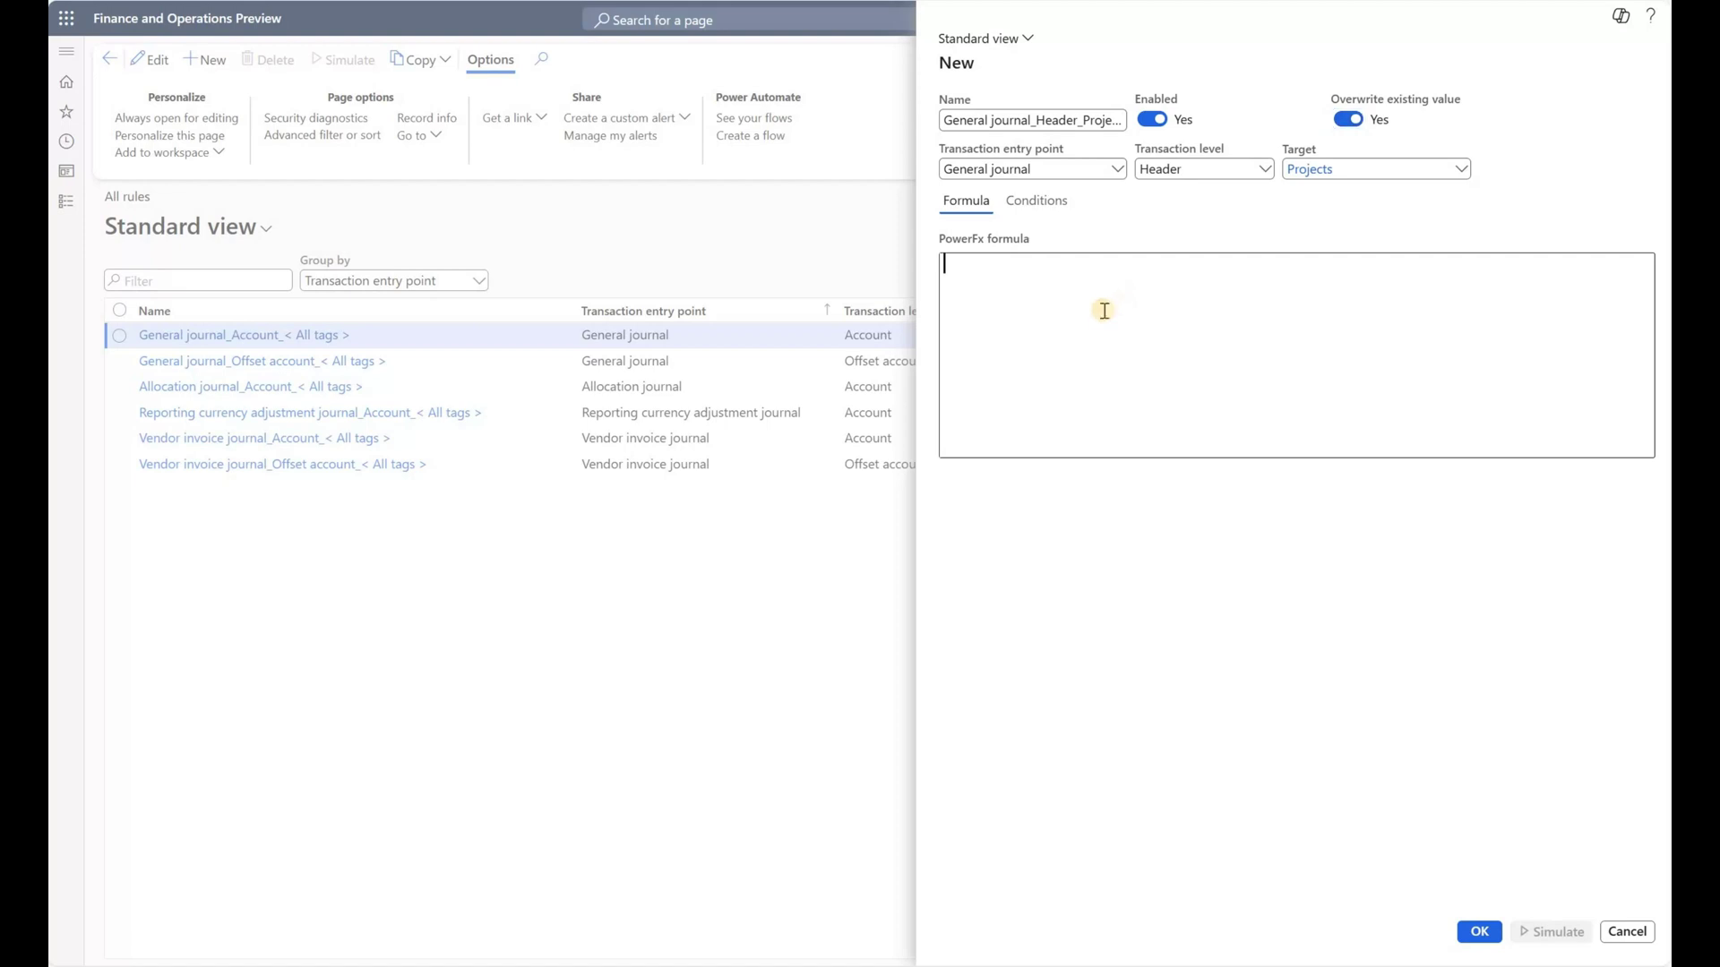
pyautogui.click(1053, 201)
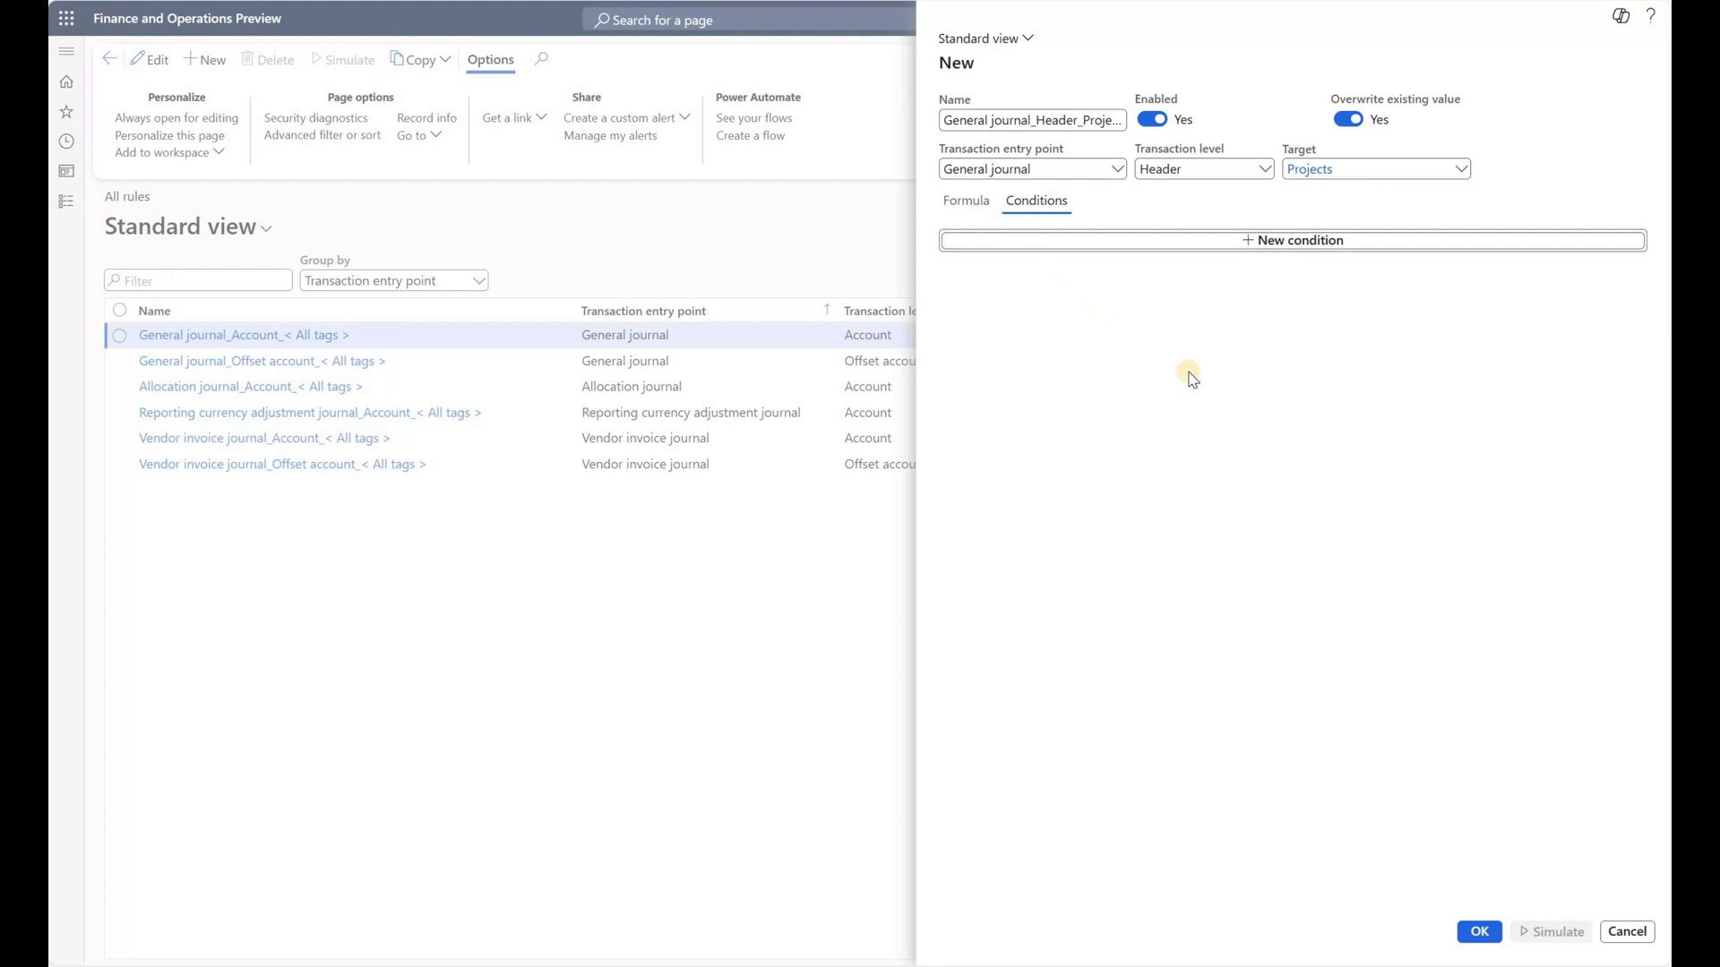
# Step: Add a Journal batch number 'is not' condition, then switch the transaction level to Account
pyautogui.click(1281, 241)
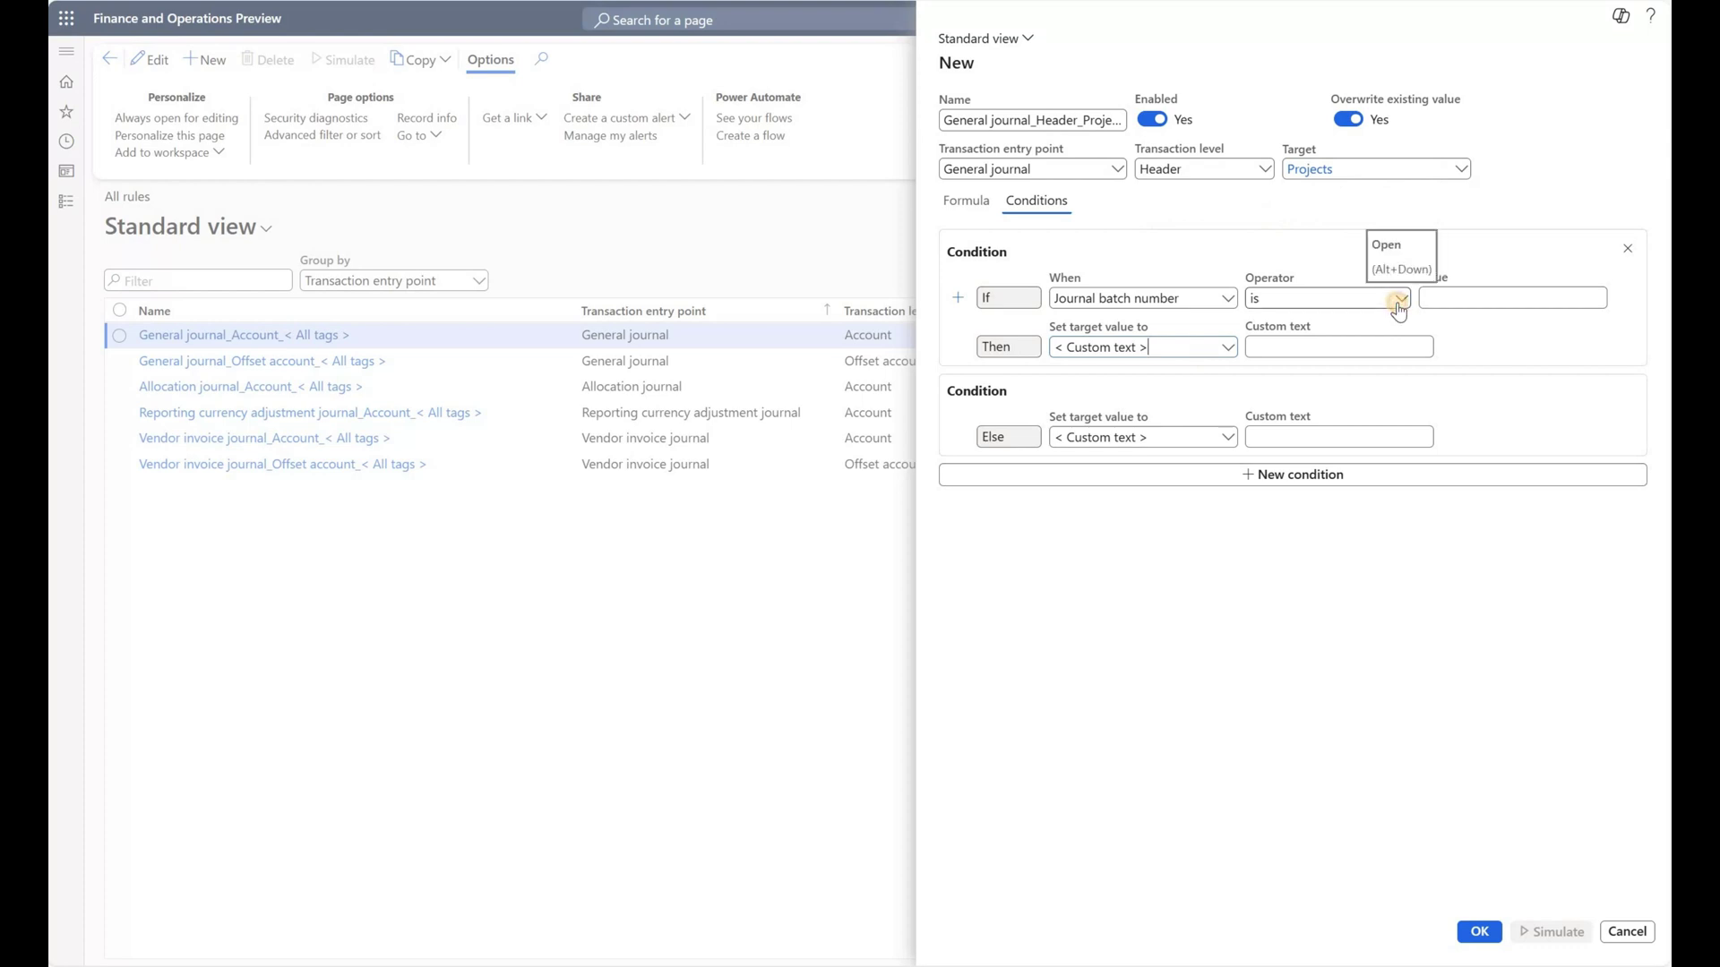
pyautogui.click(1399, 304)
pyautogui.click(1359, 343)
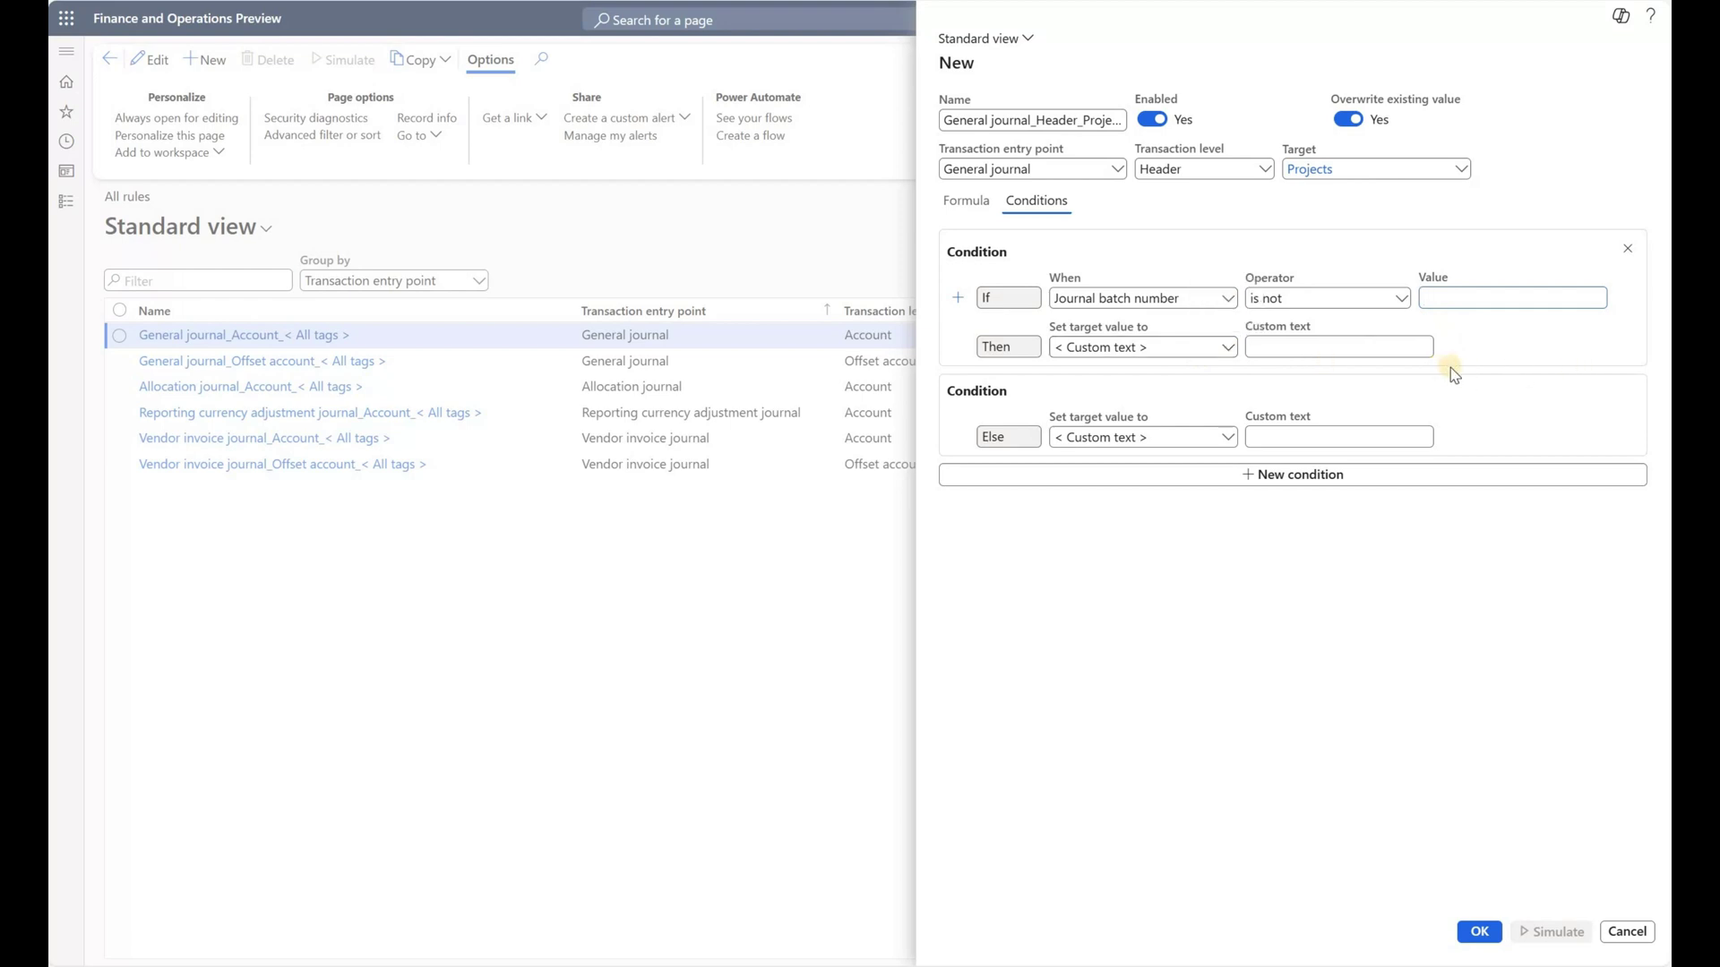
pyautogui.click(1230, 347)
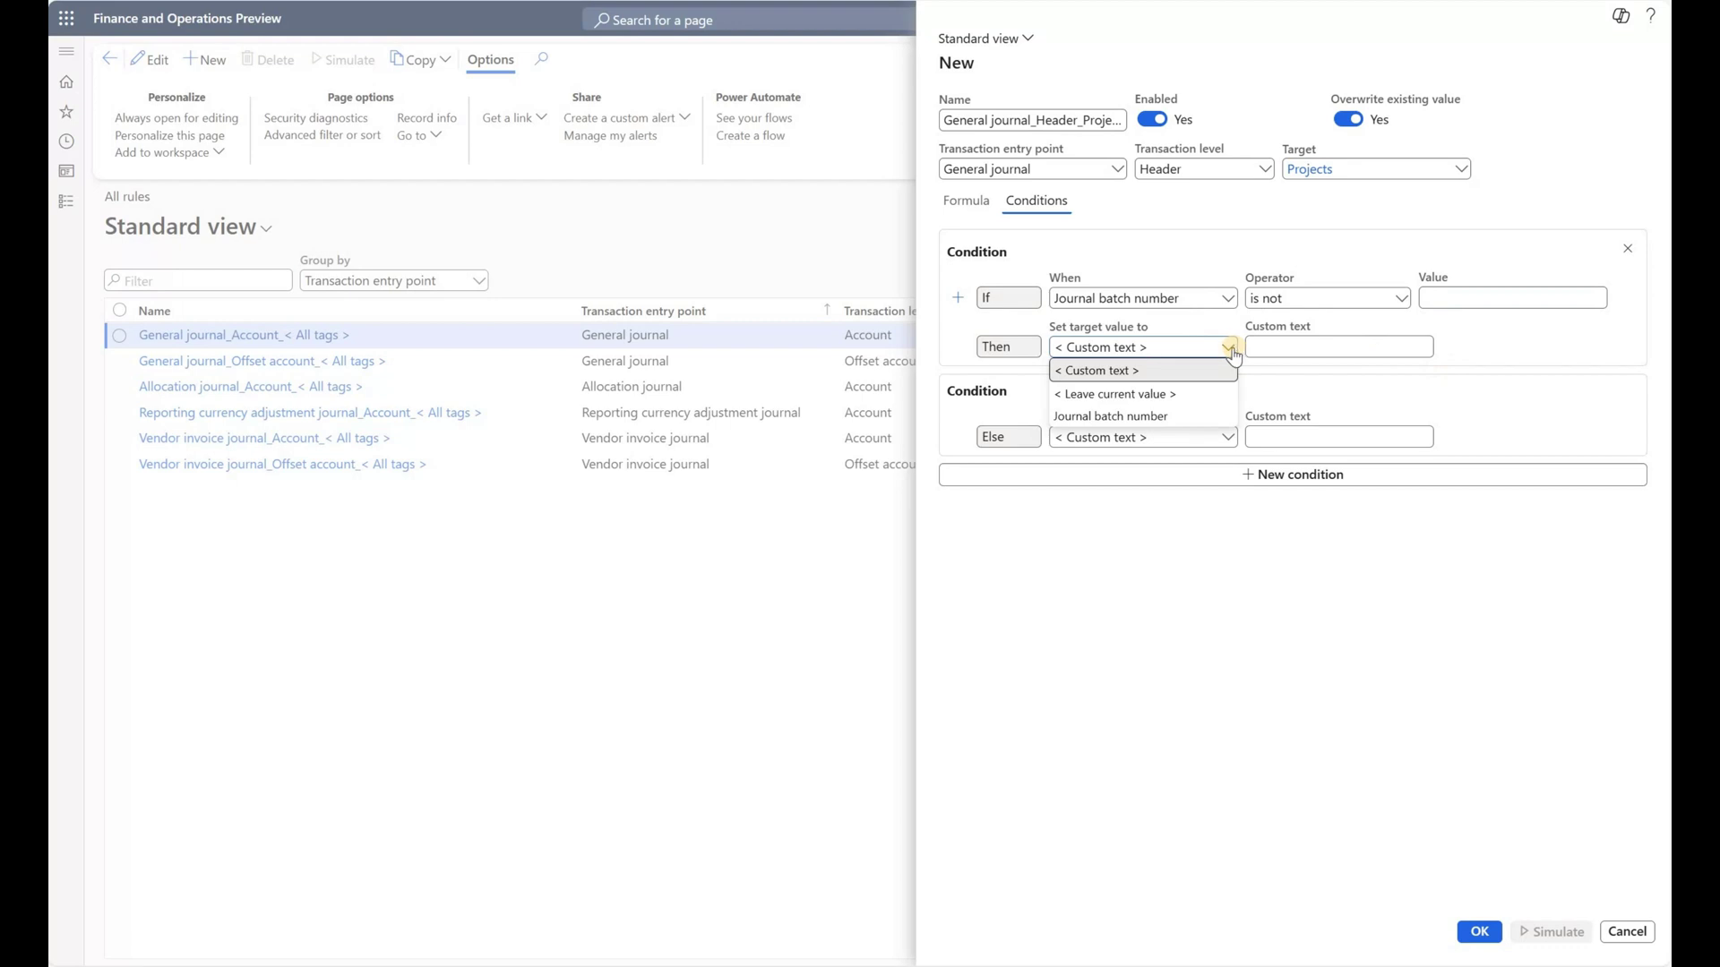
pyautogui.click(1298, 346)
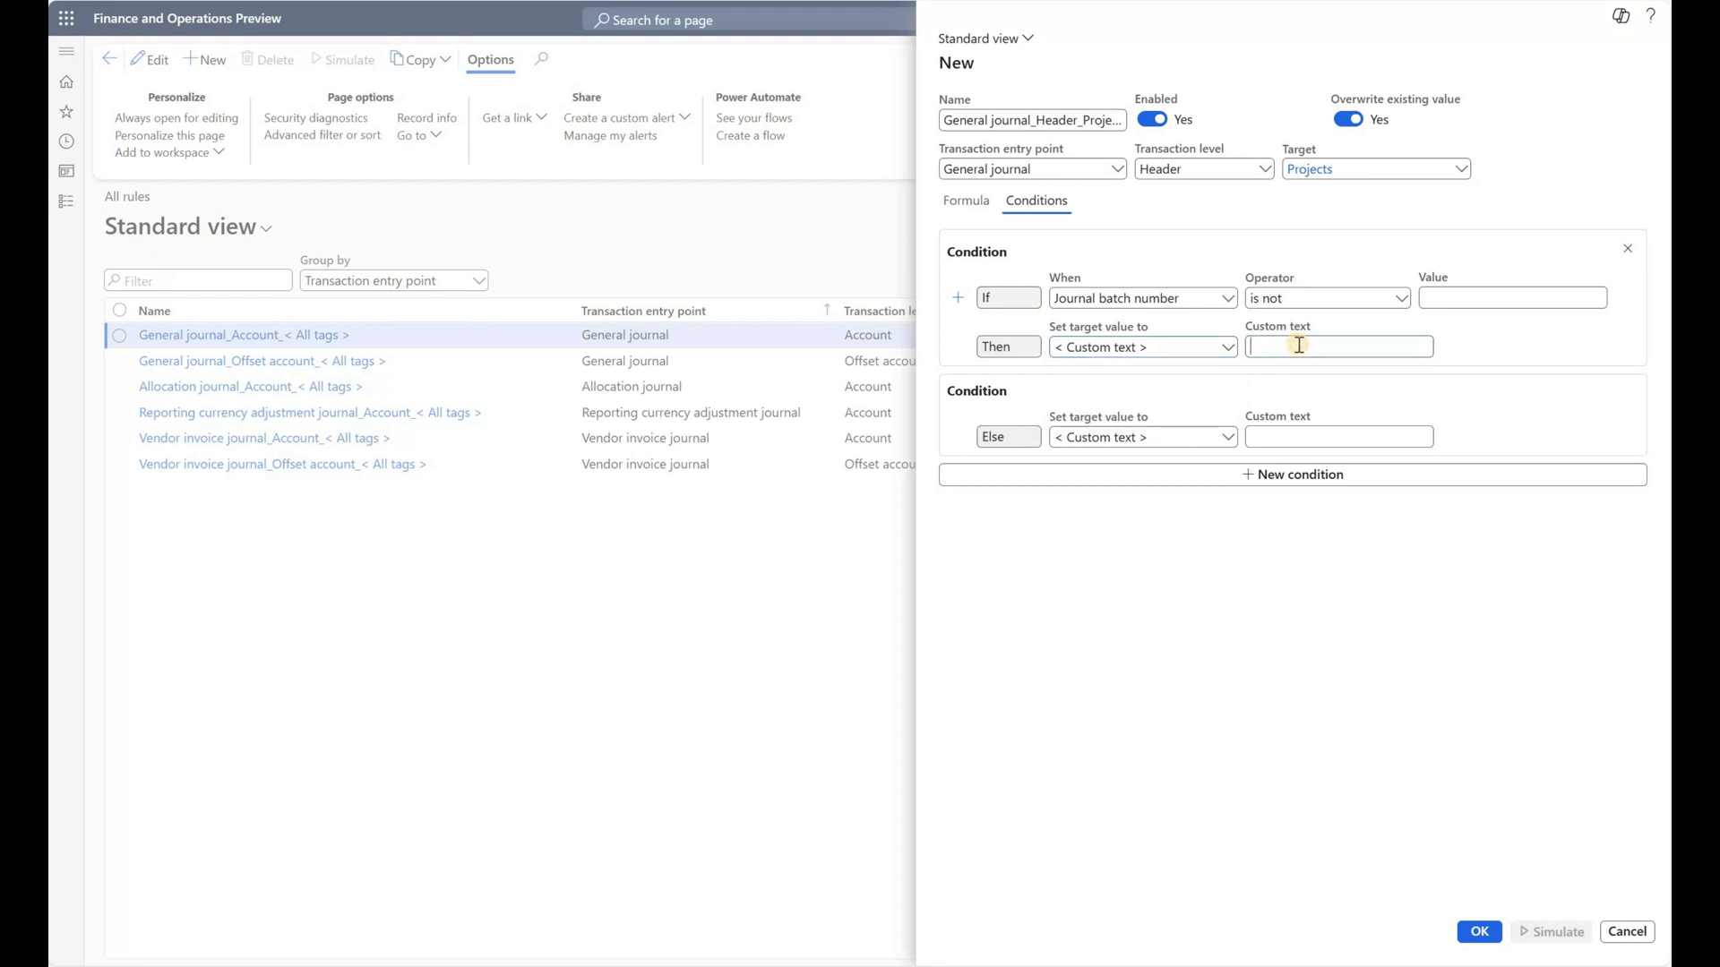
pyautogui.click(1227, 346)
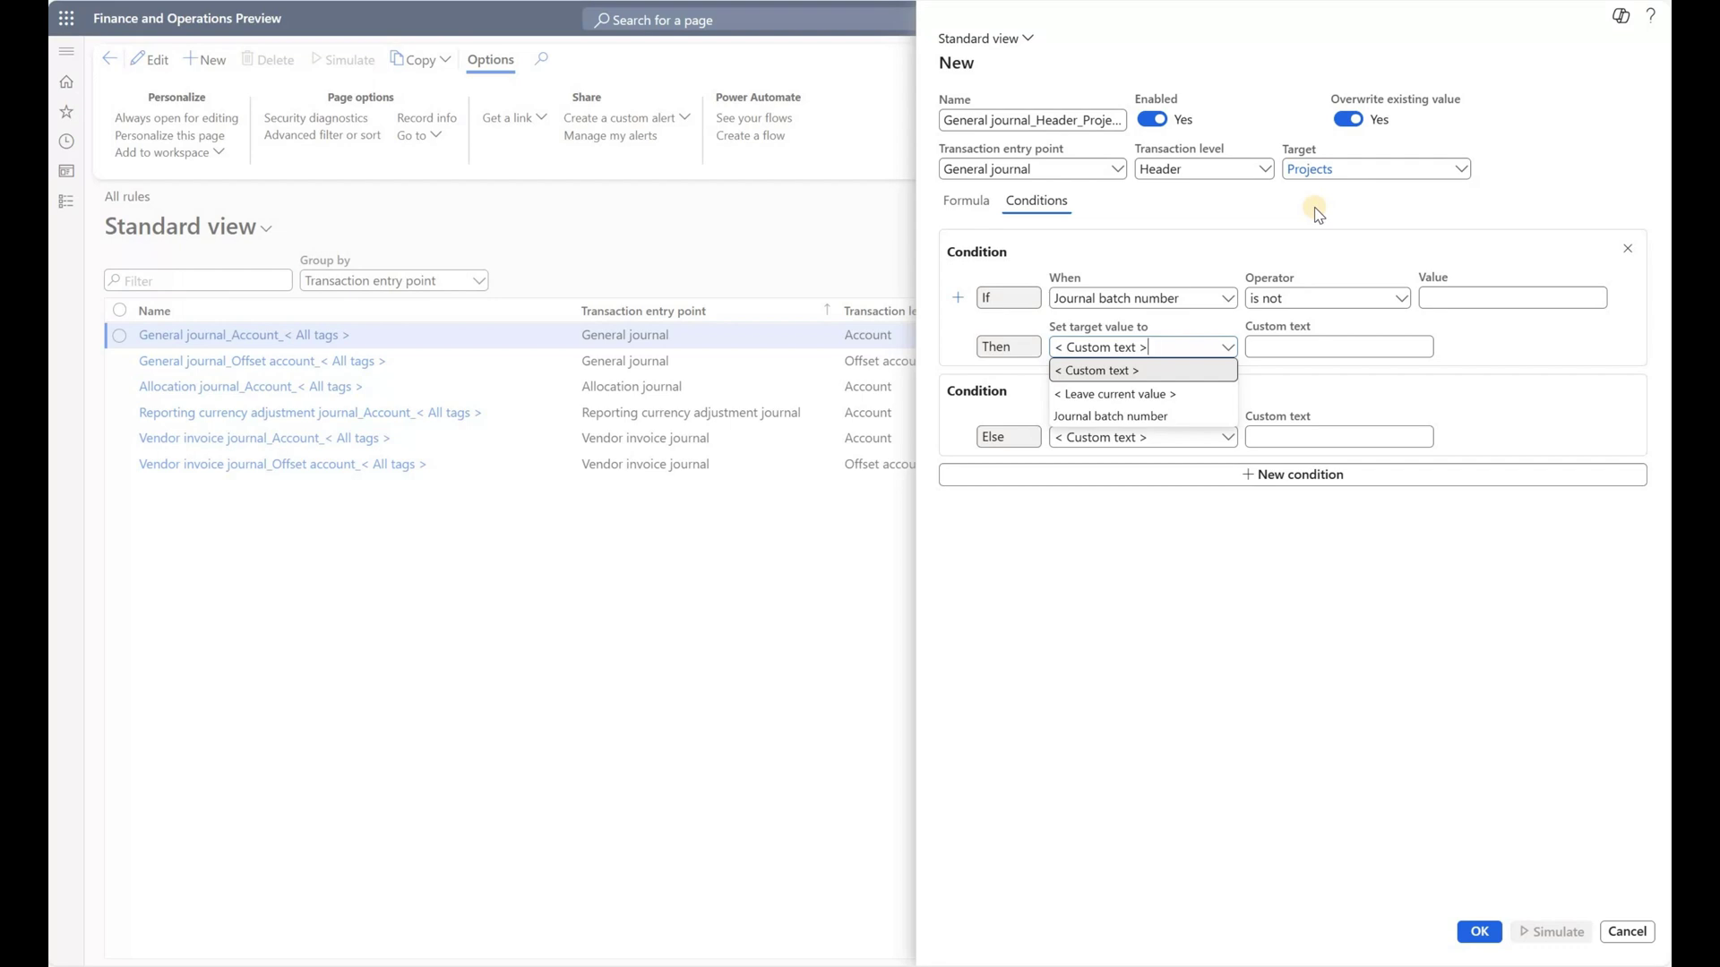
pyautogui.press('Escape')
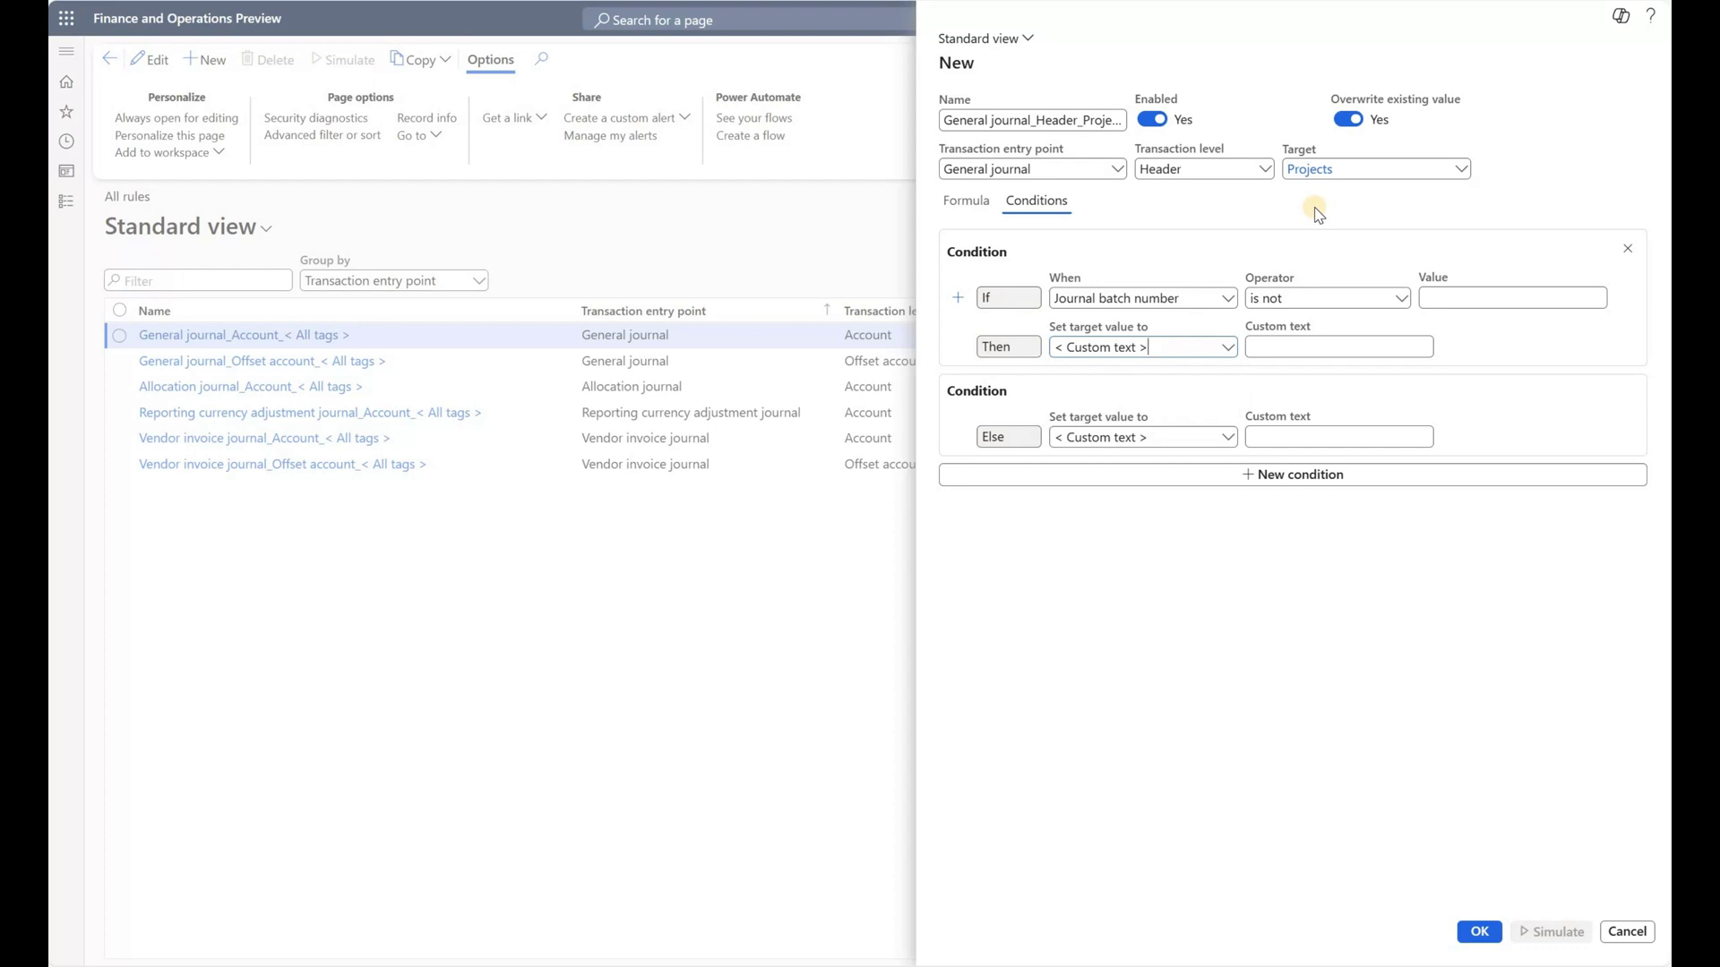
pyautogui.click(1264, 170)
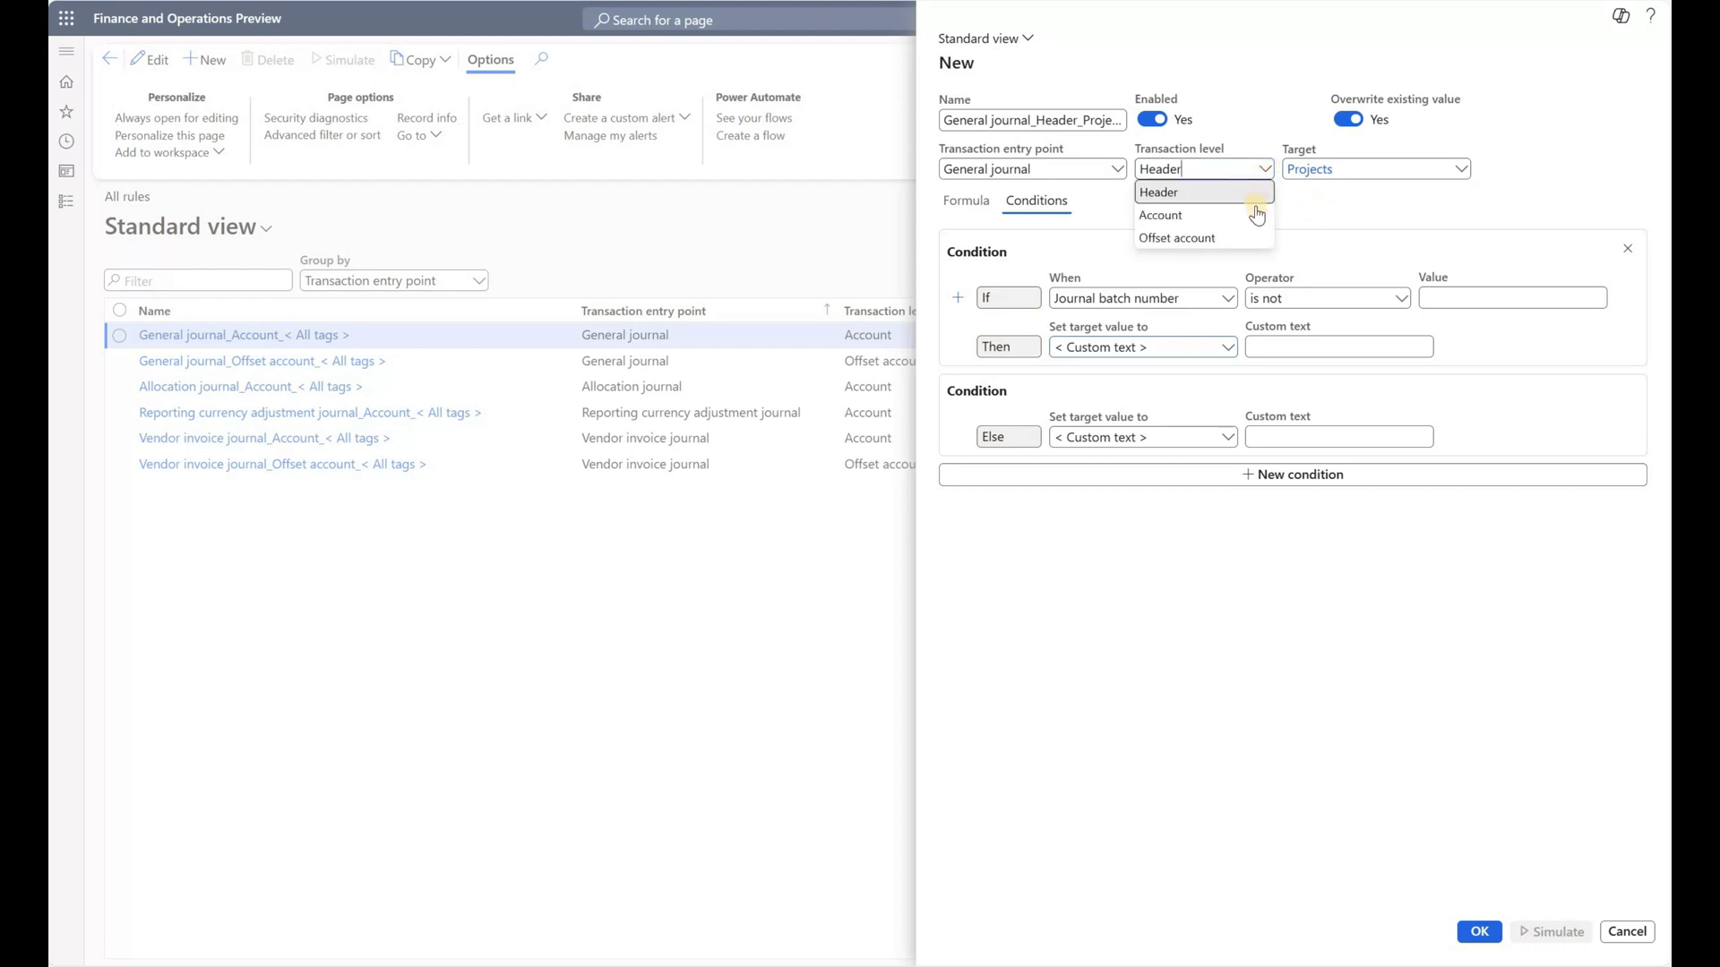
pyautogui.click(1257, 214)
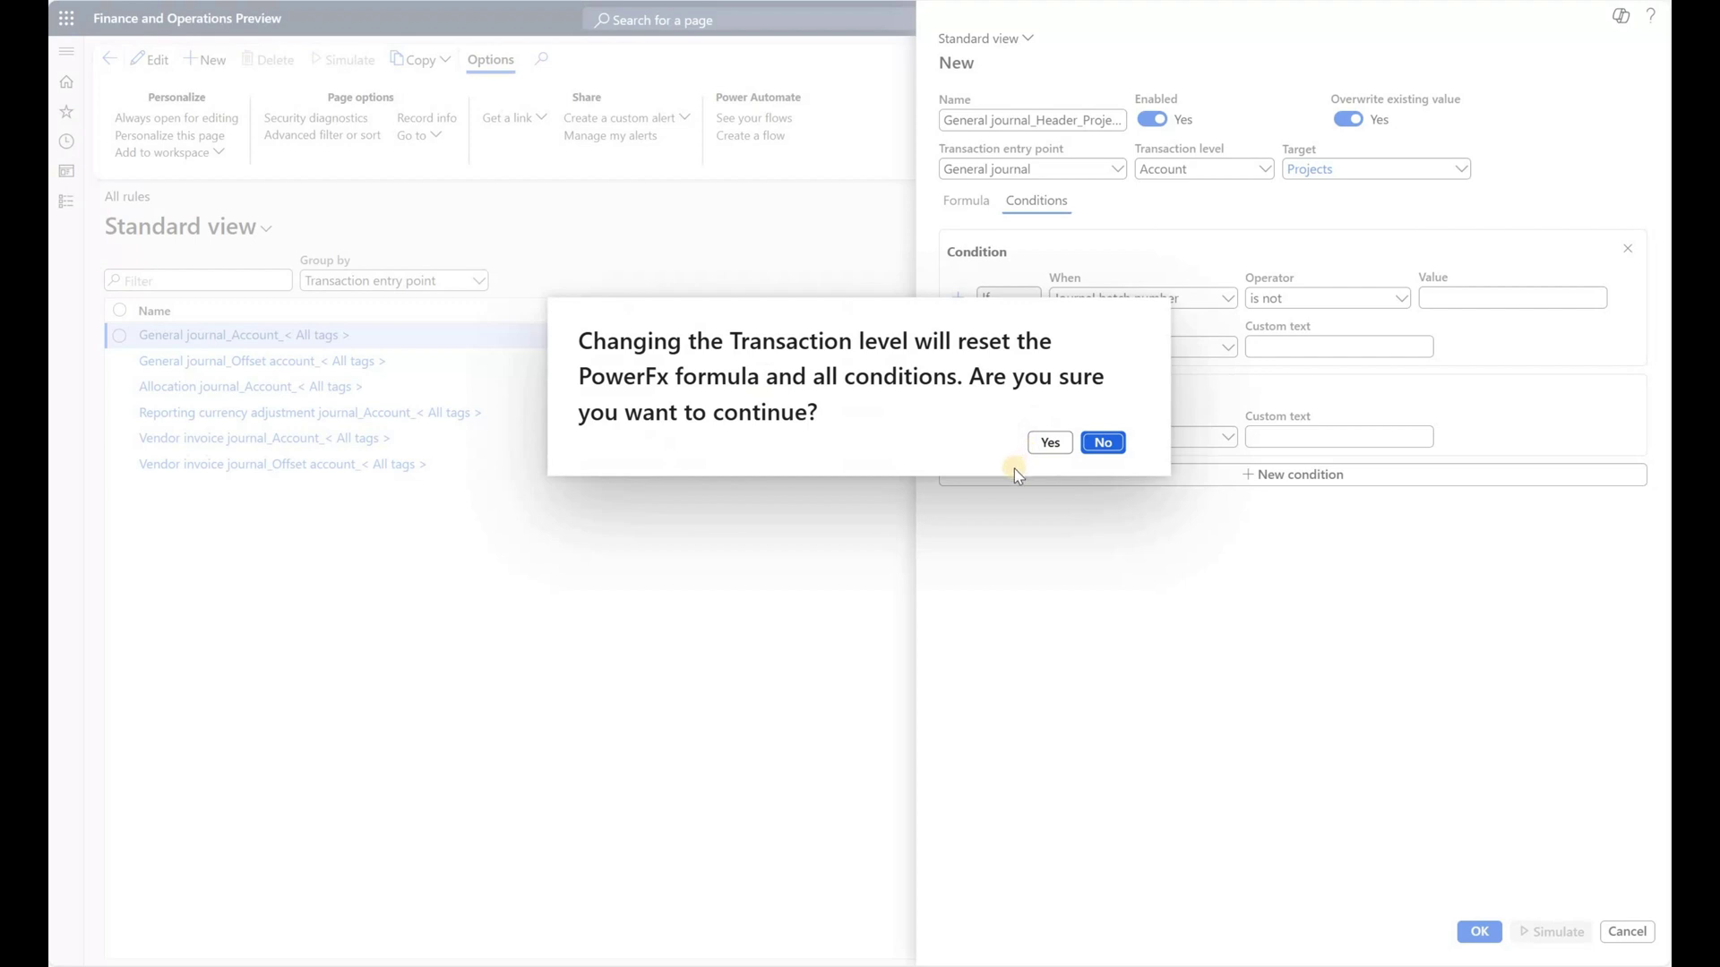
# Step: Confirm the reset, target Purpose, and set Account.MainAccount beginning 11 to Finance
pyautogui.click(1039, 445)
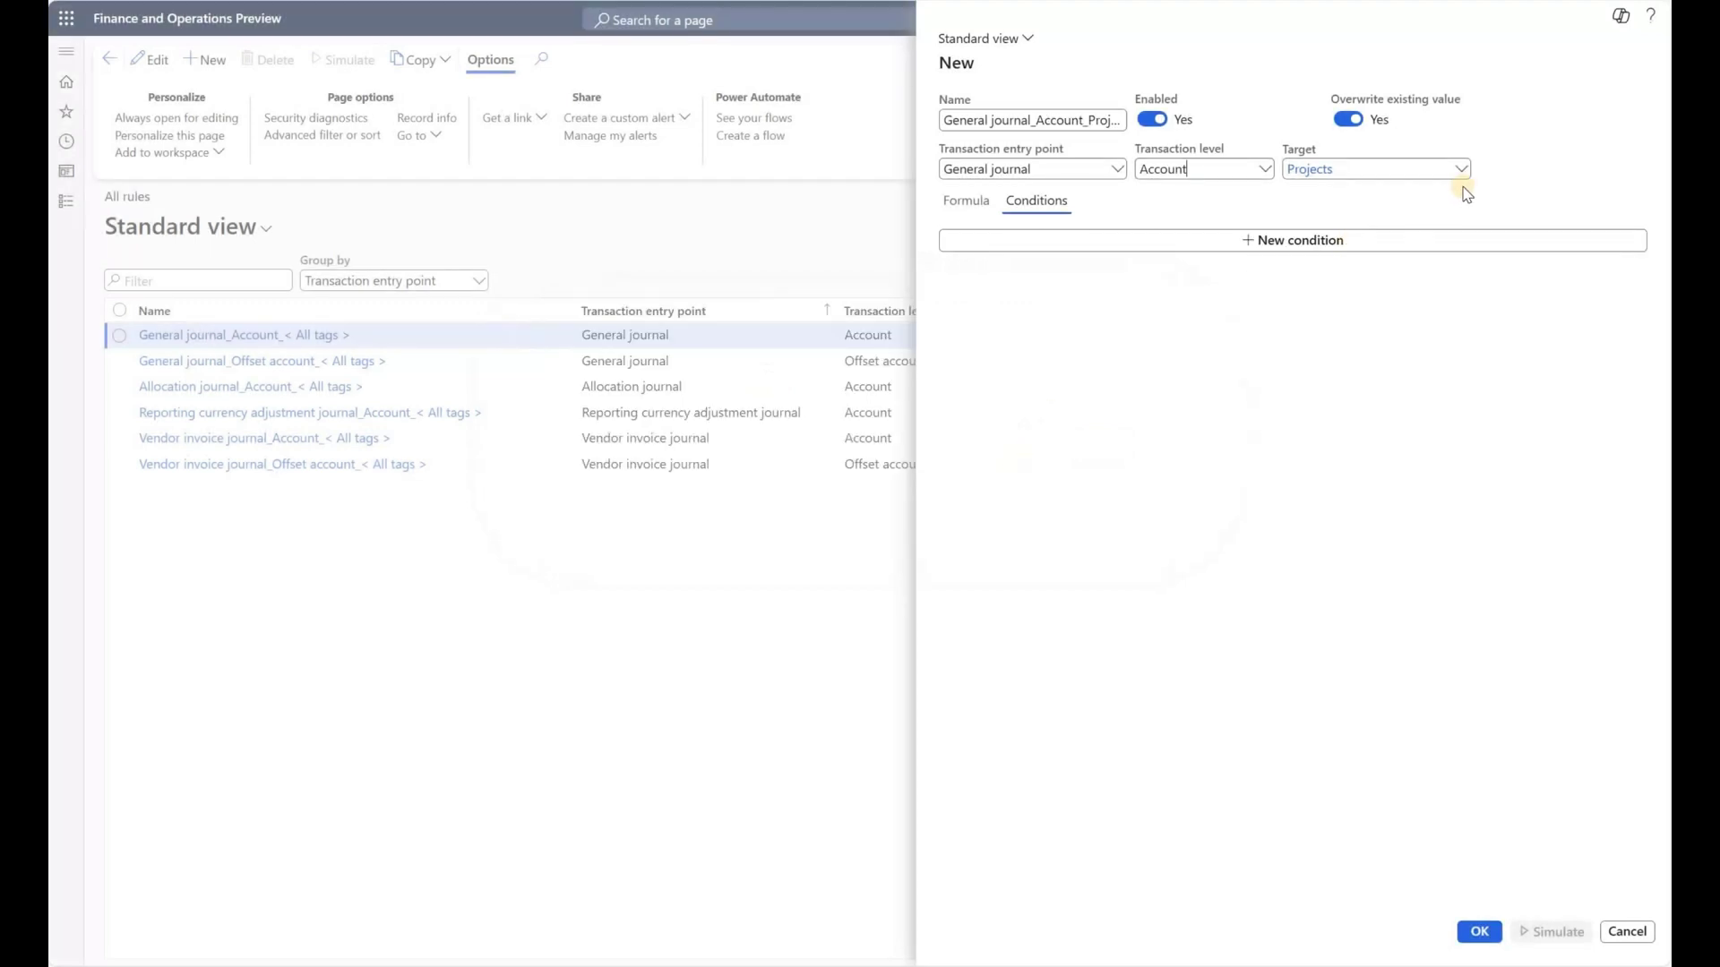
pyautogui.click(1460, 169)
pyautogui.click(1405, 244)
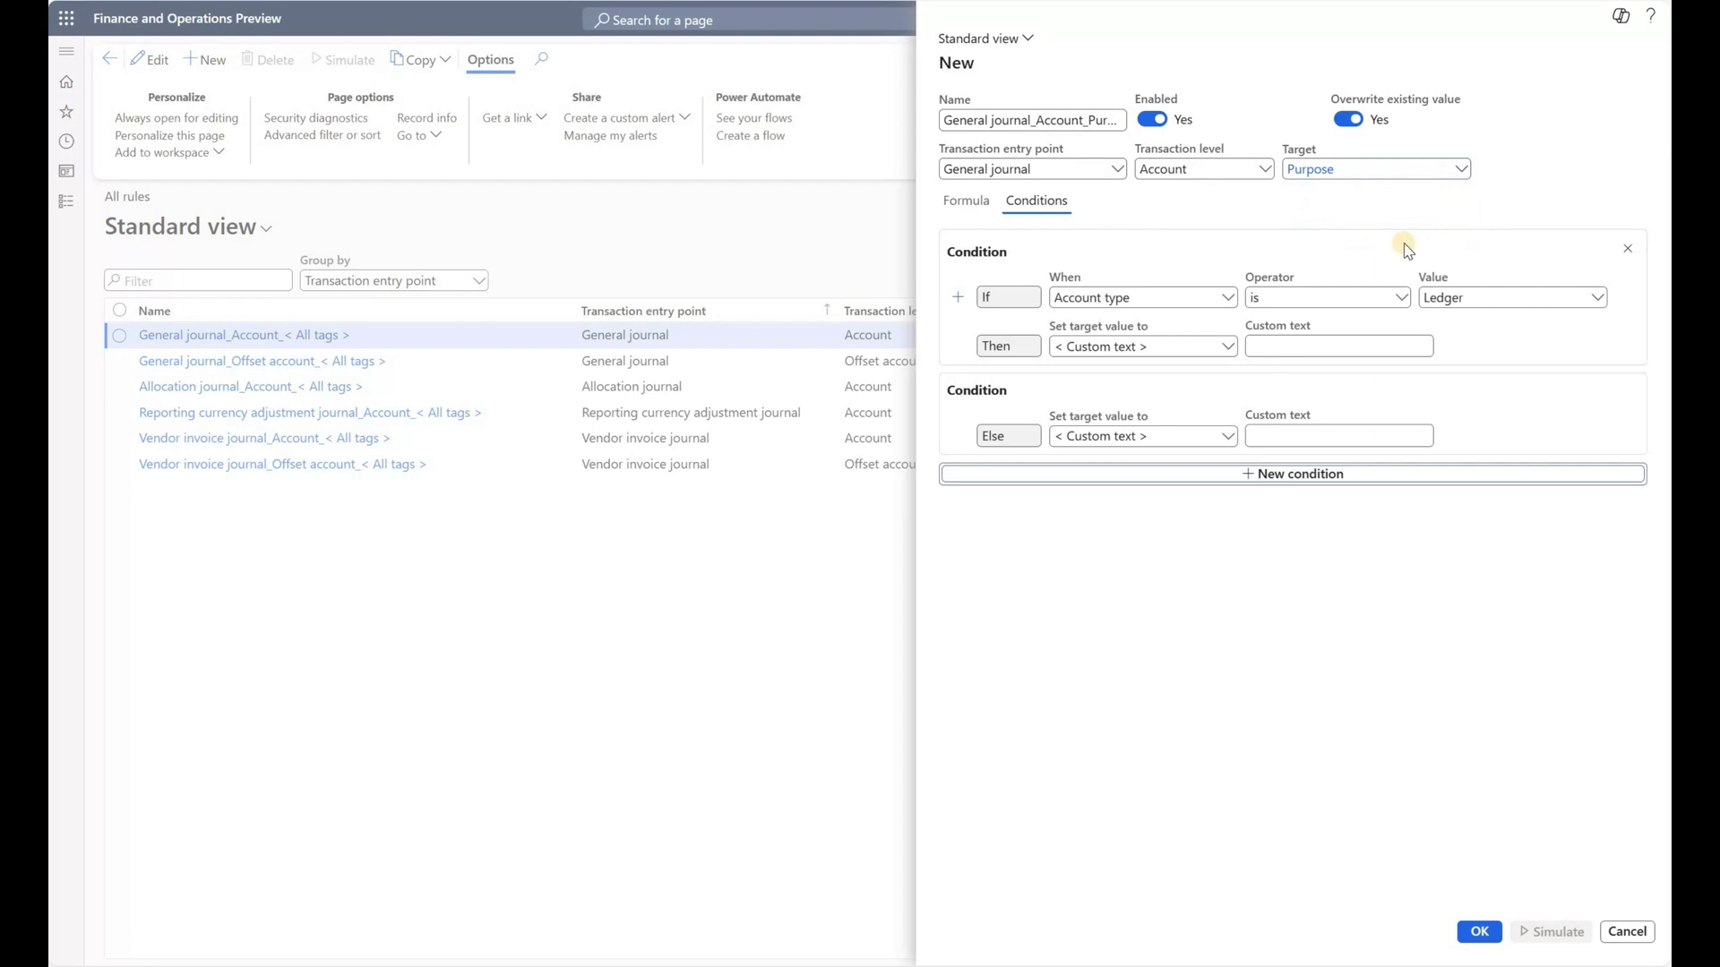
pyautogui.click(1229, 297)
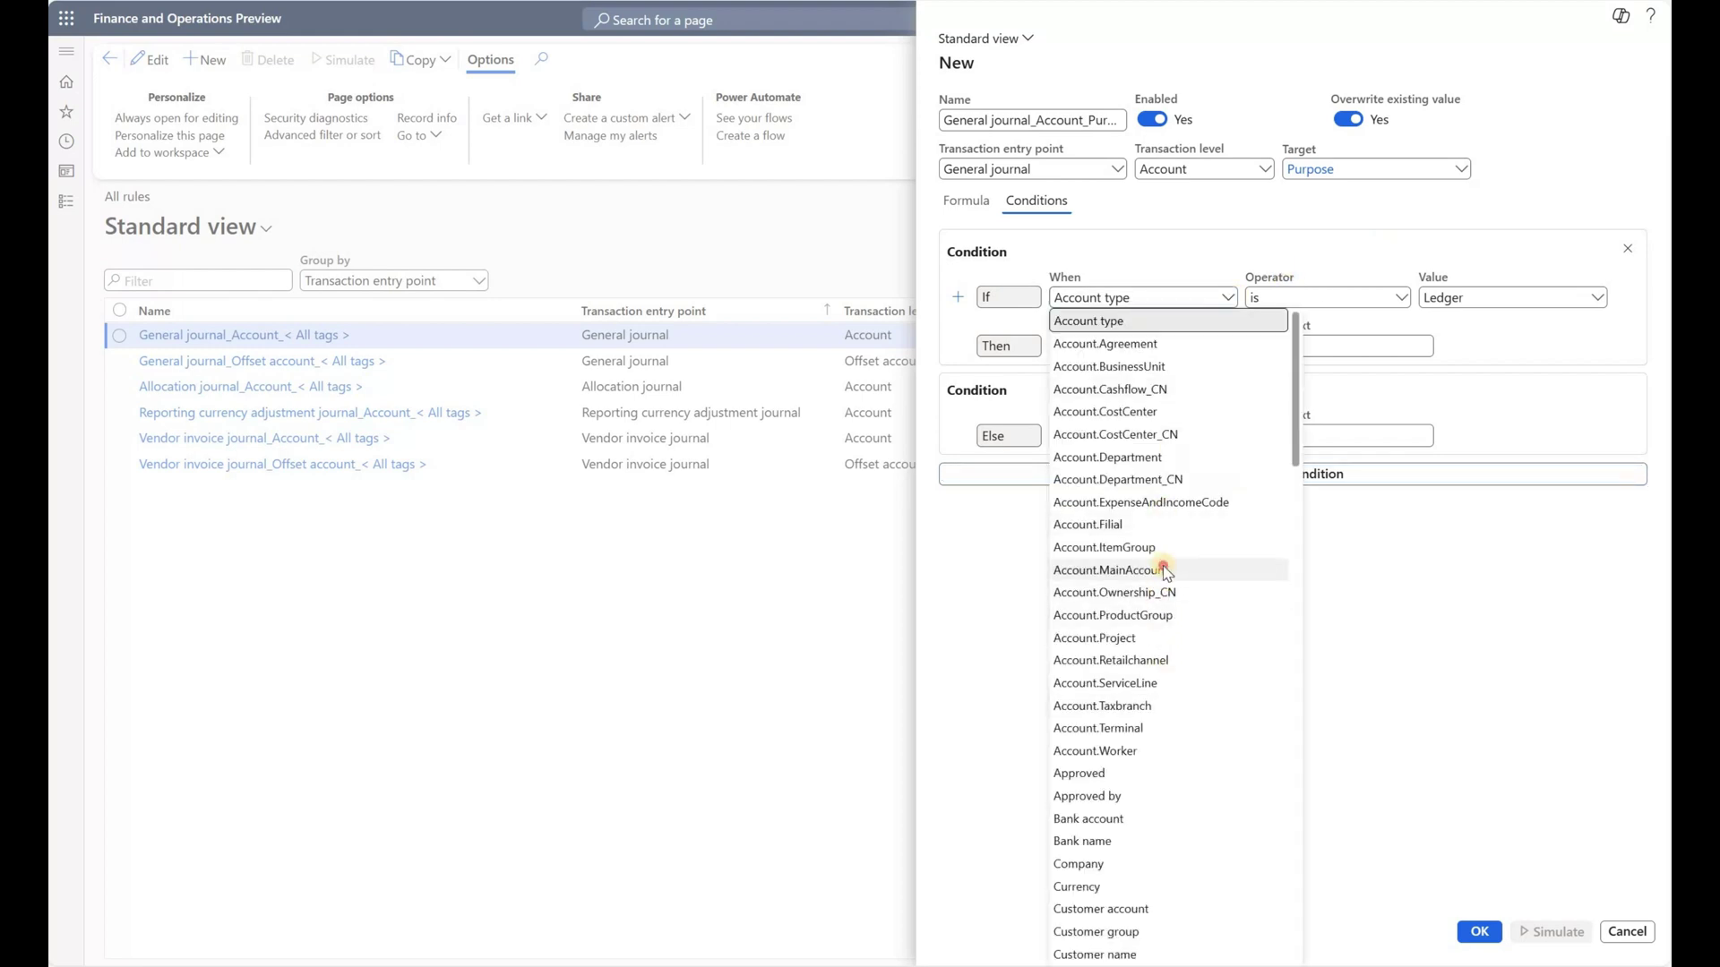
pyautogui.click(1160, 569)
pyautogui.click(1449, 308)
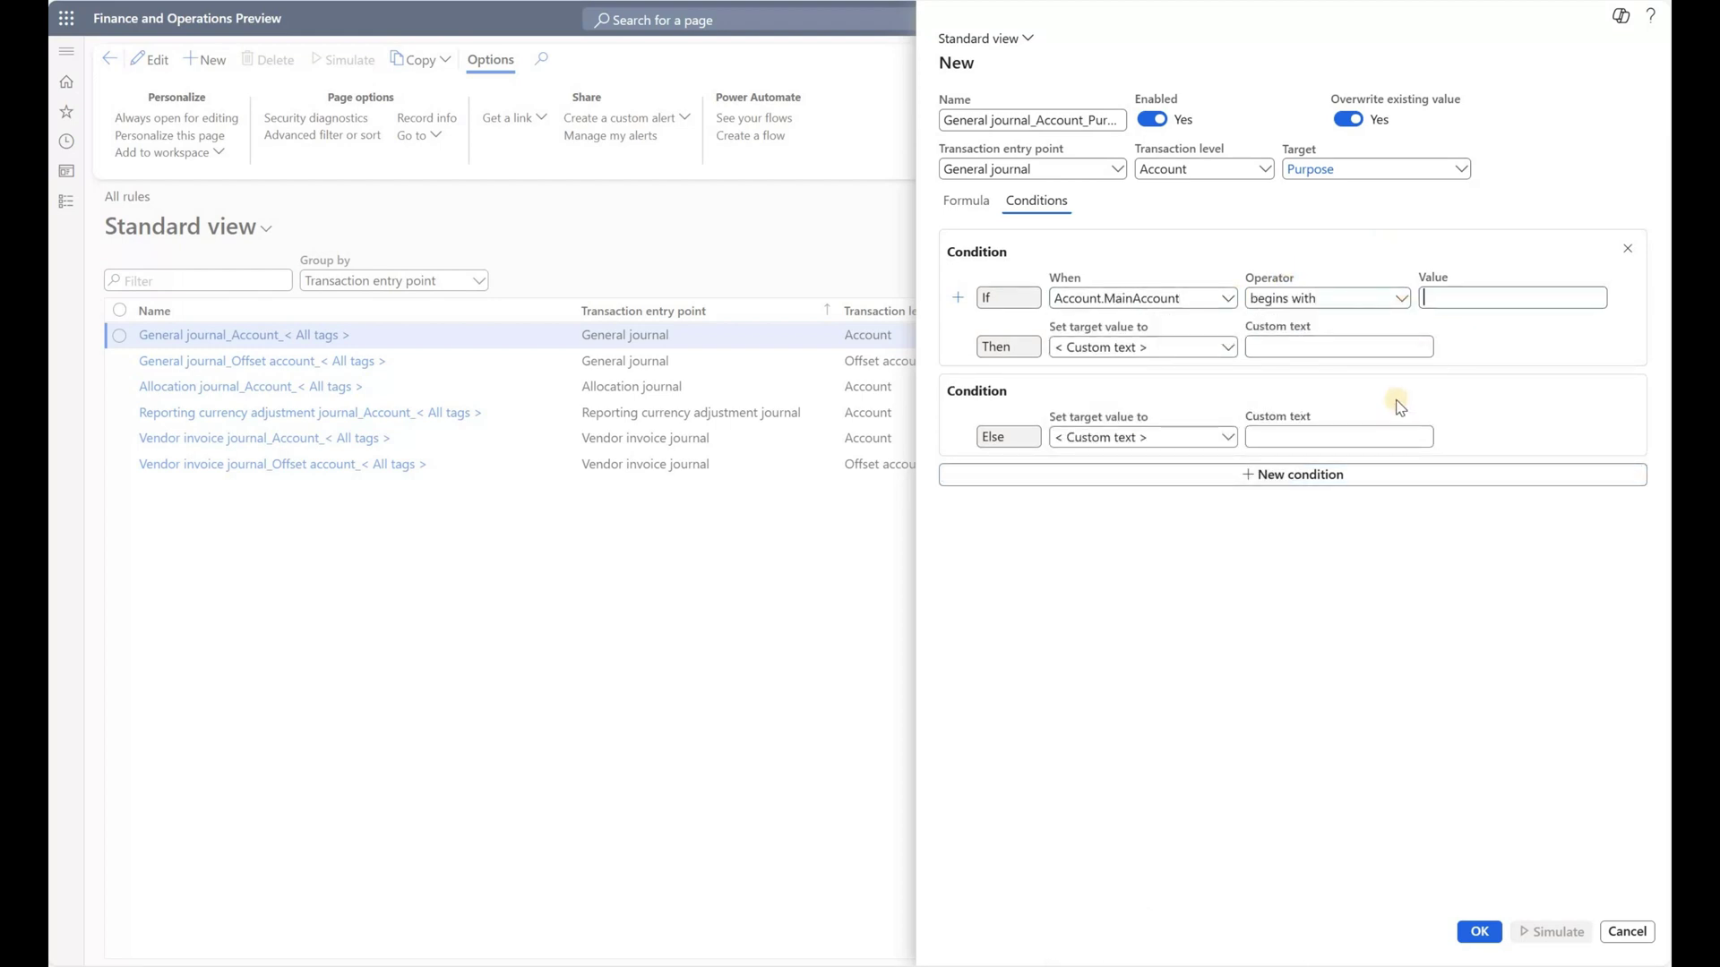
pyautogui.write('111')
pyautogui.press('BackSpace')
pyautogui.click(1300, 348)
pyautogui.write('Finance')
# Step: Add Account.MainAccount begins with 12 → Operations, with Service as the Else value
pyautogui.click(1252, 474)
pyautogui.click(1225, 445)
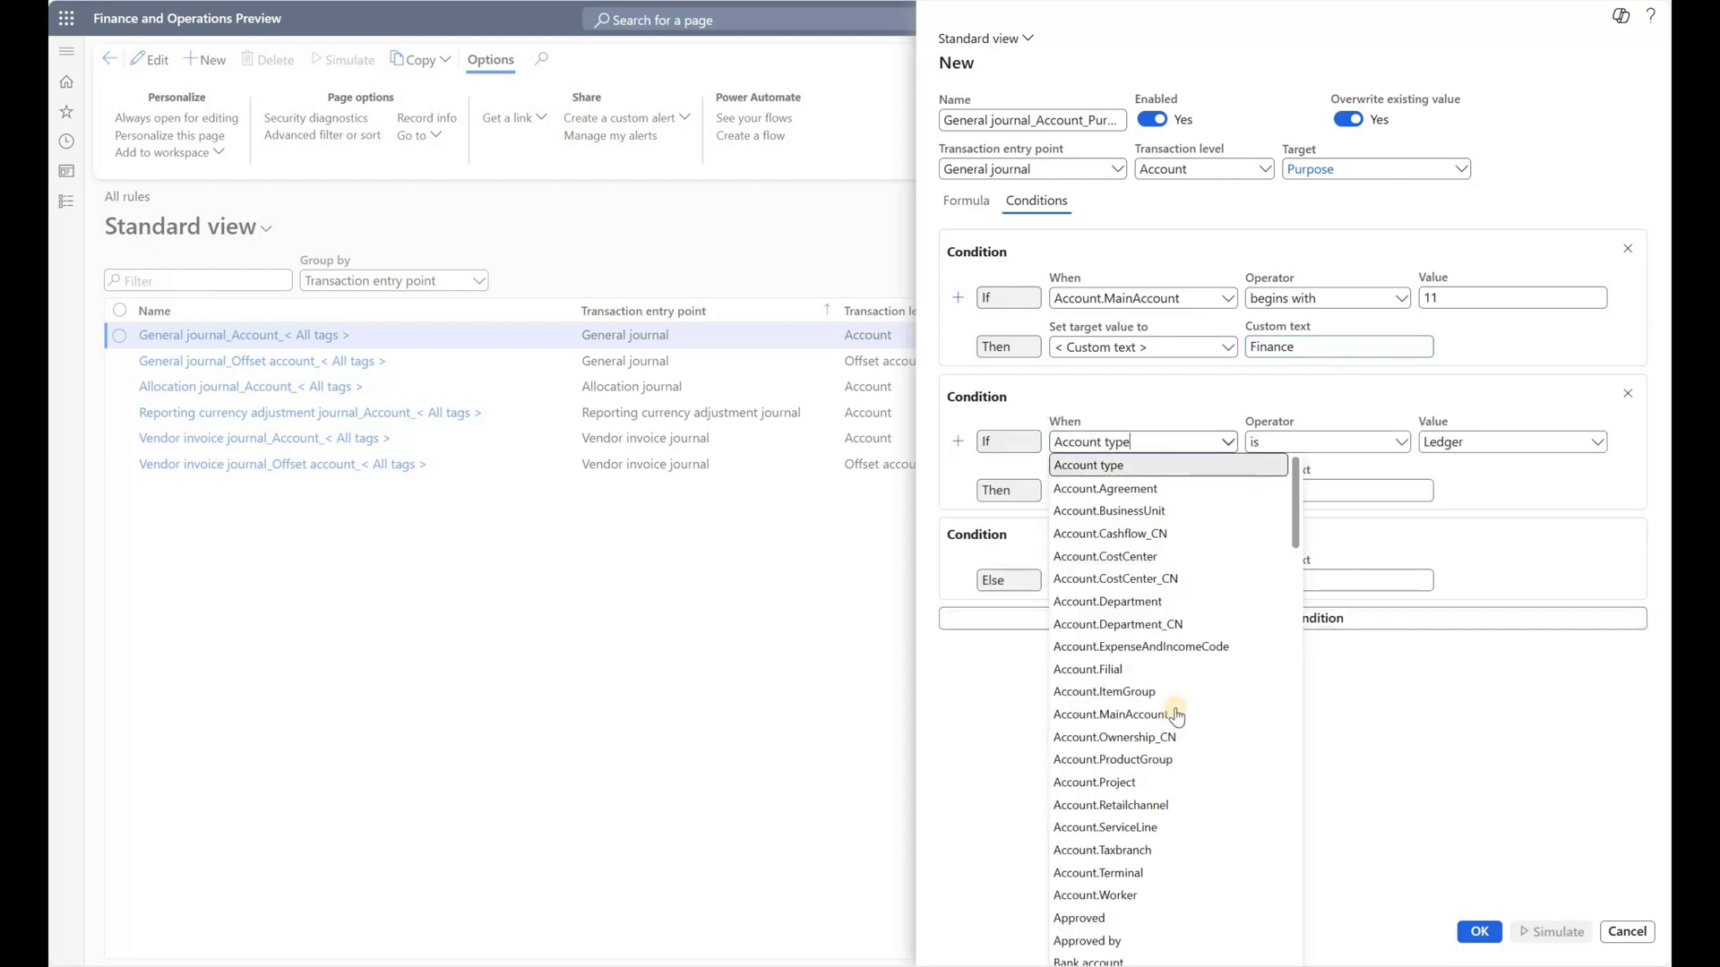
pyautogui.click(1111, 714)
pyautogui.click(1326, 443)
pyautogui.click(1281, 511)
pyautogui.click(1443, 442)
pyautogui.write('12')
pyautogui.click(1338, 500)
pyautogui.write('Operations')
pyautogui.press('Tab')
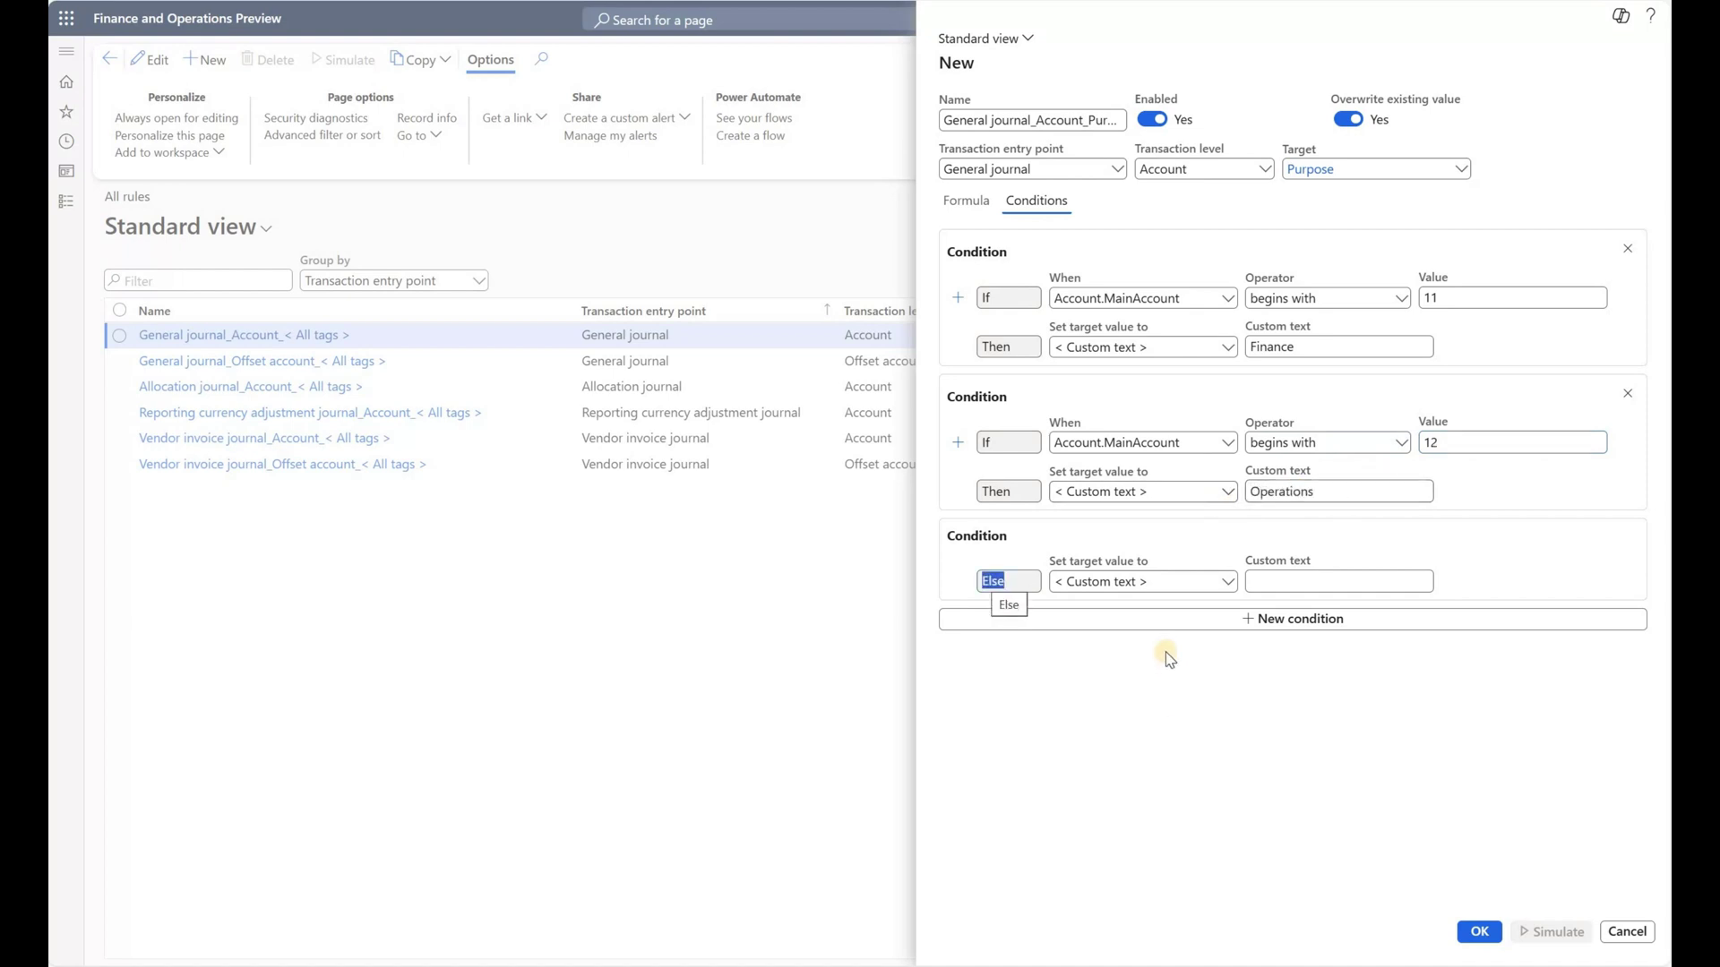
pyautogui.click(1306, 579)
pyautogui.write('Service')
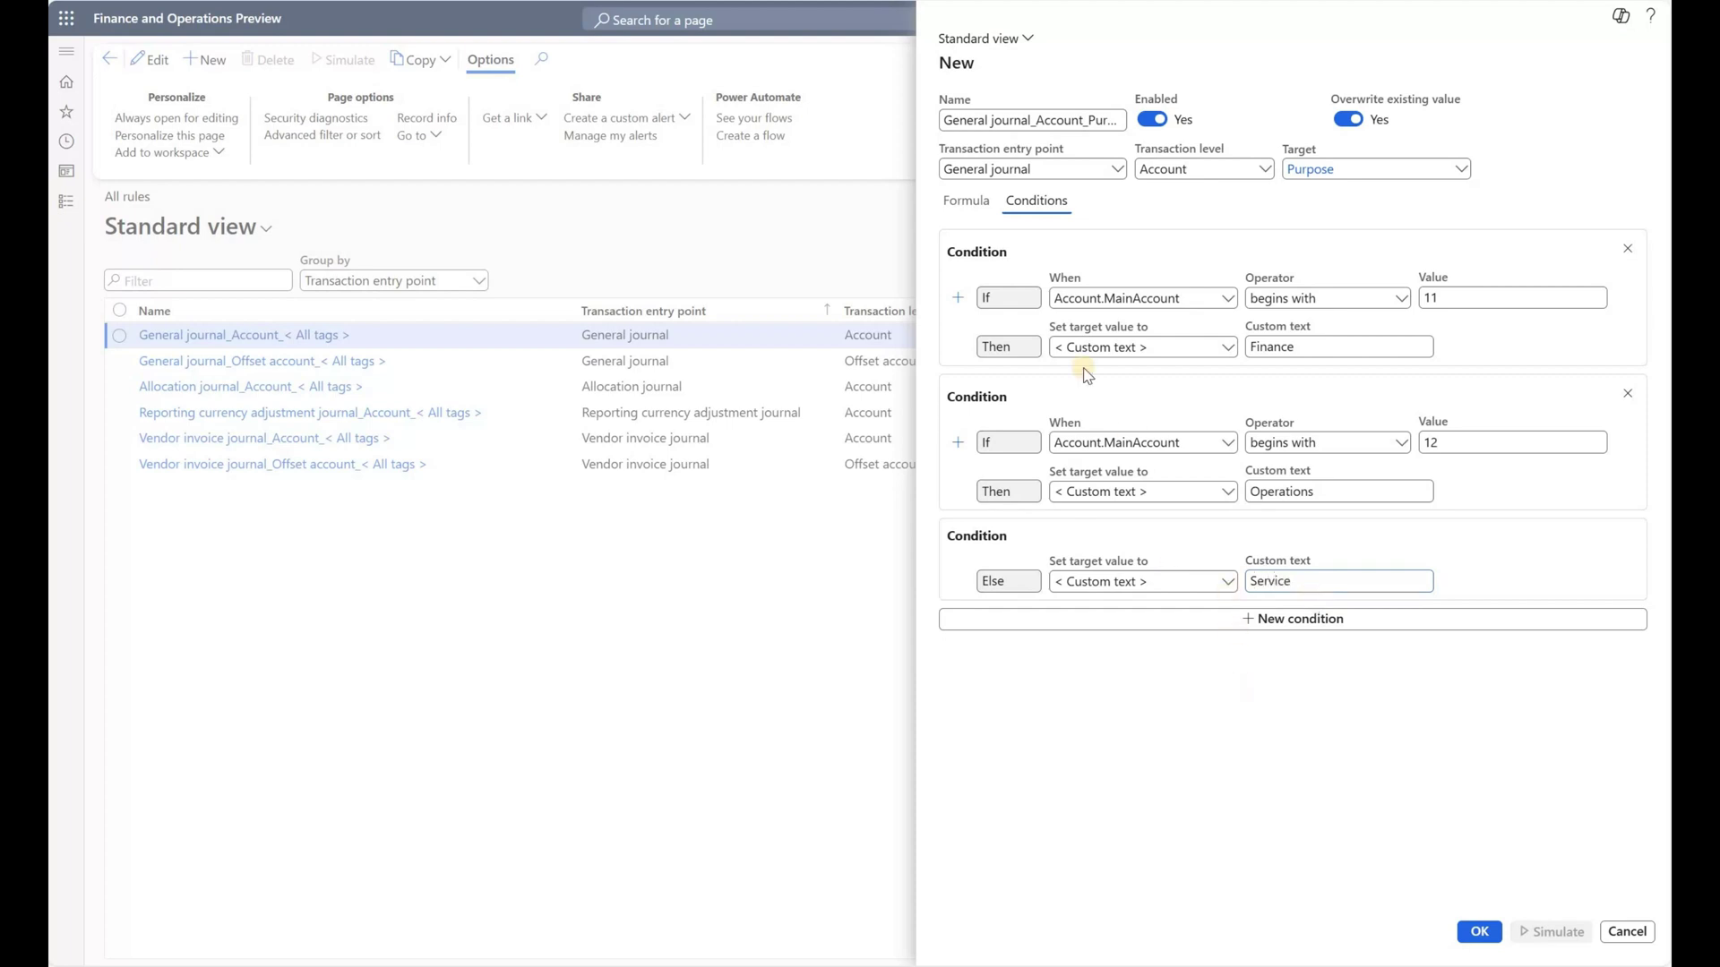
# Step: Review the generated PowerFx formula and save the General journal_Account_Purpose rule
pyautogui.click(969, 201)
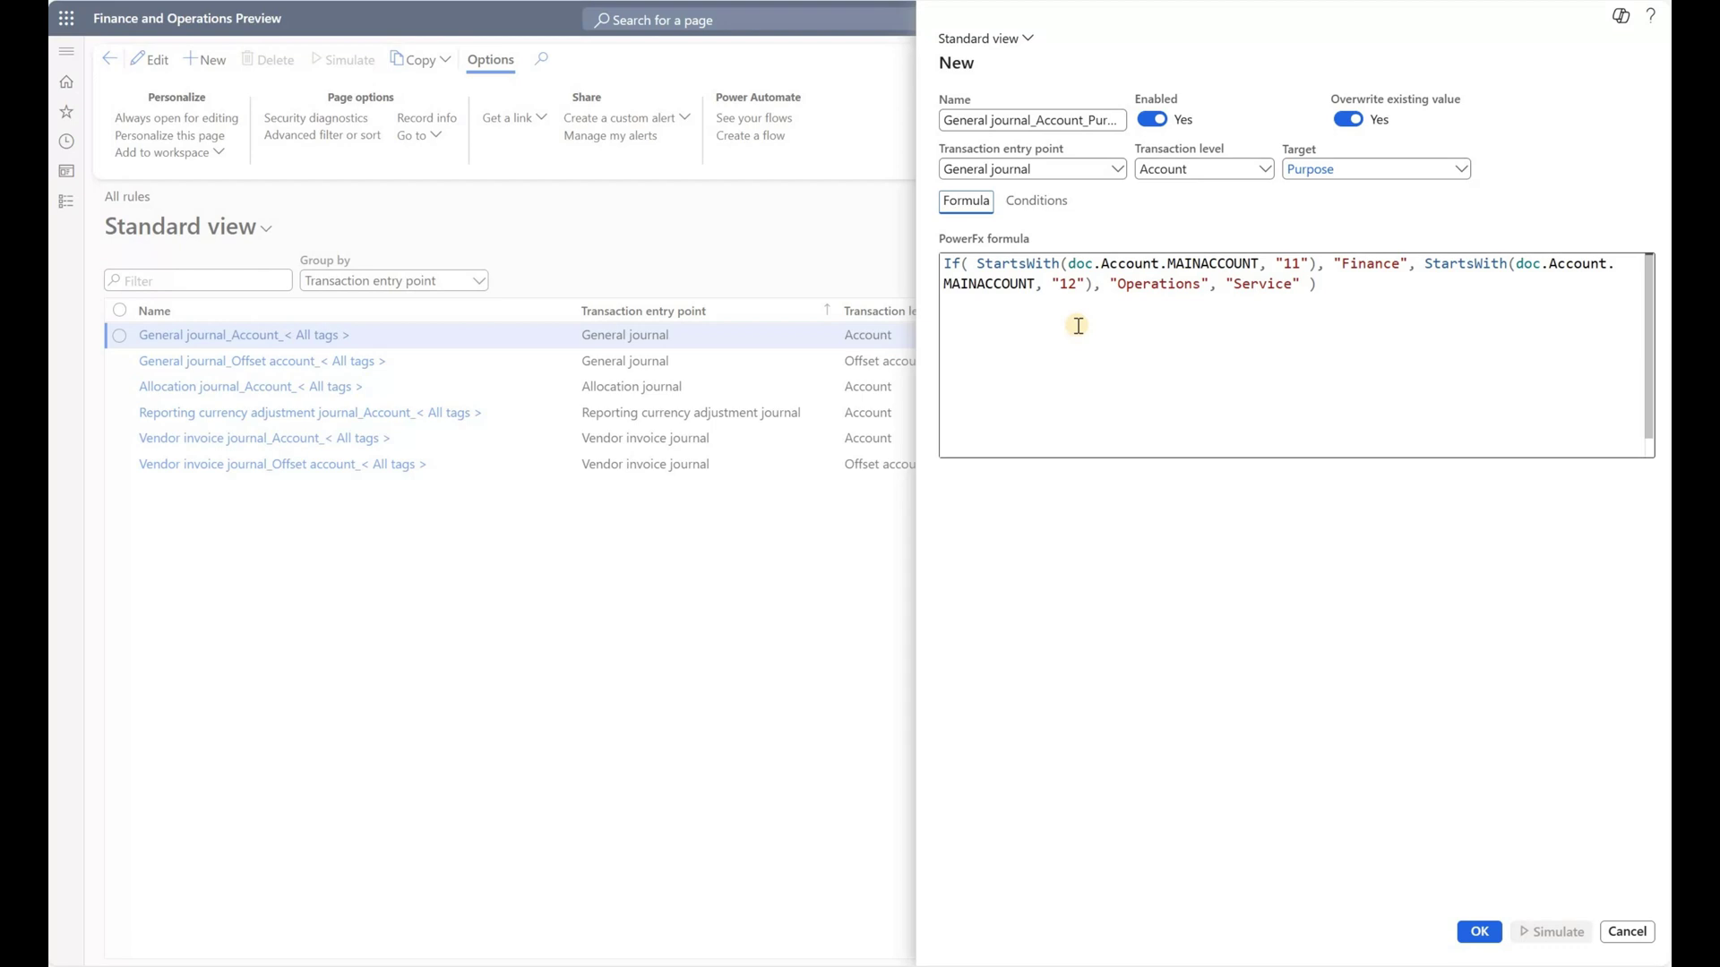
pyautogui.click(1036, 200)
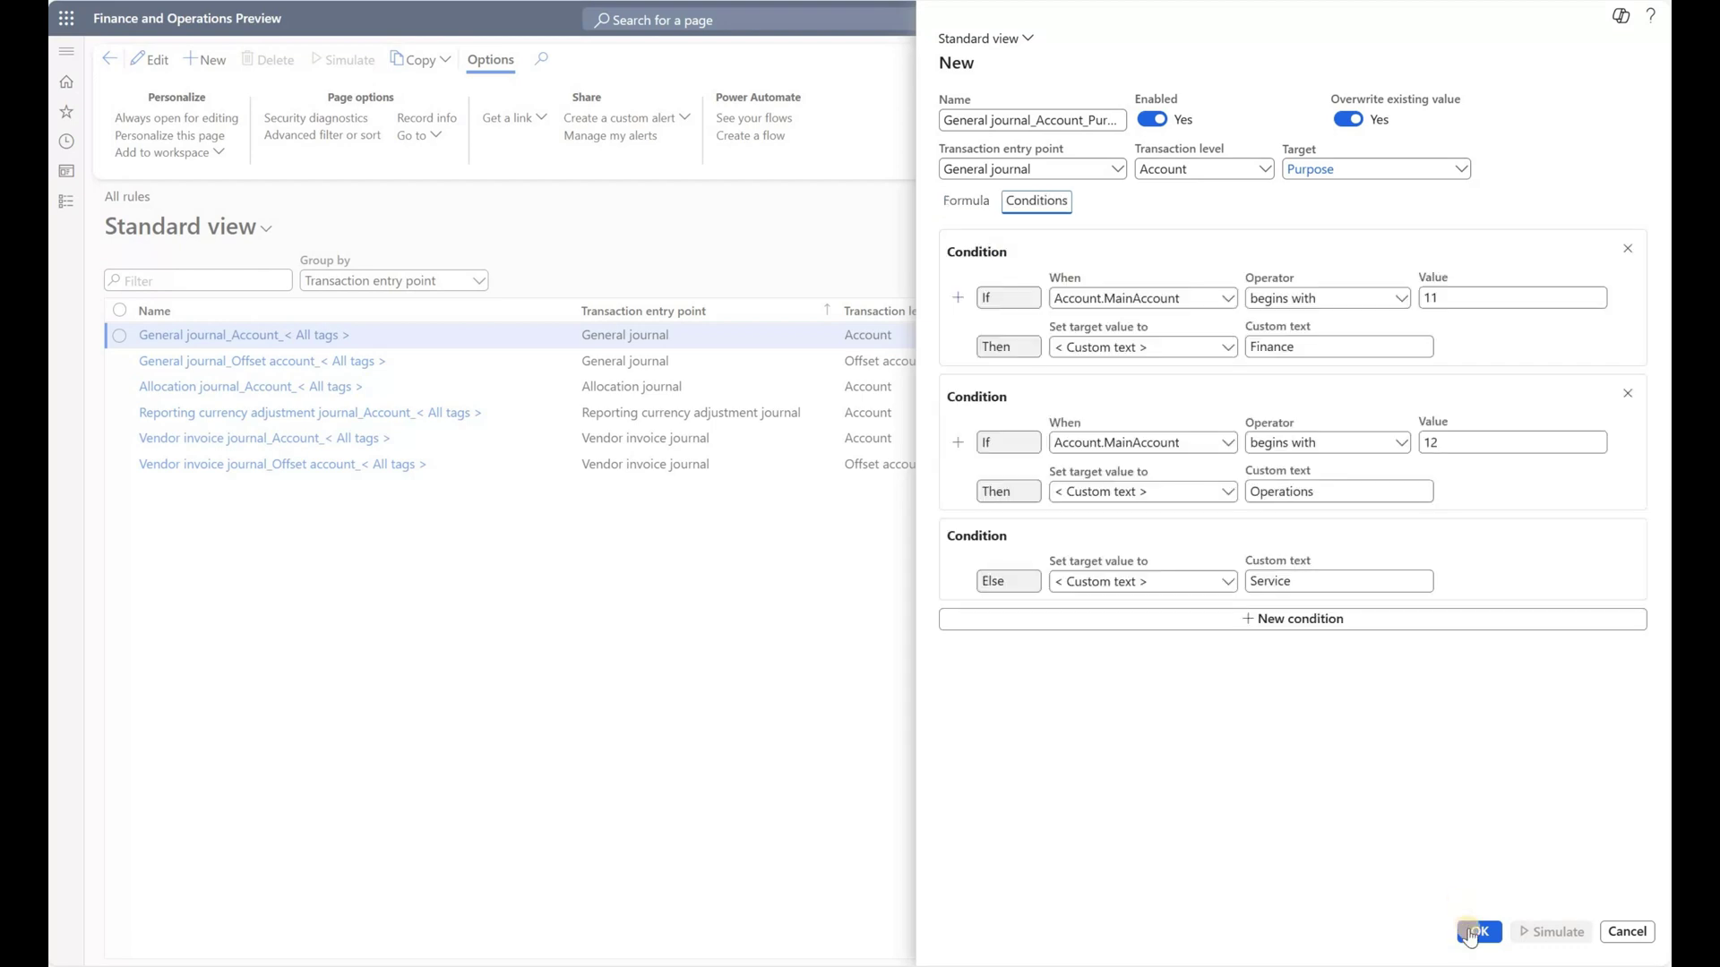
pyautogui.click(1479, 931)
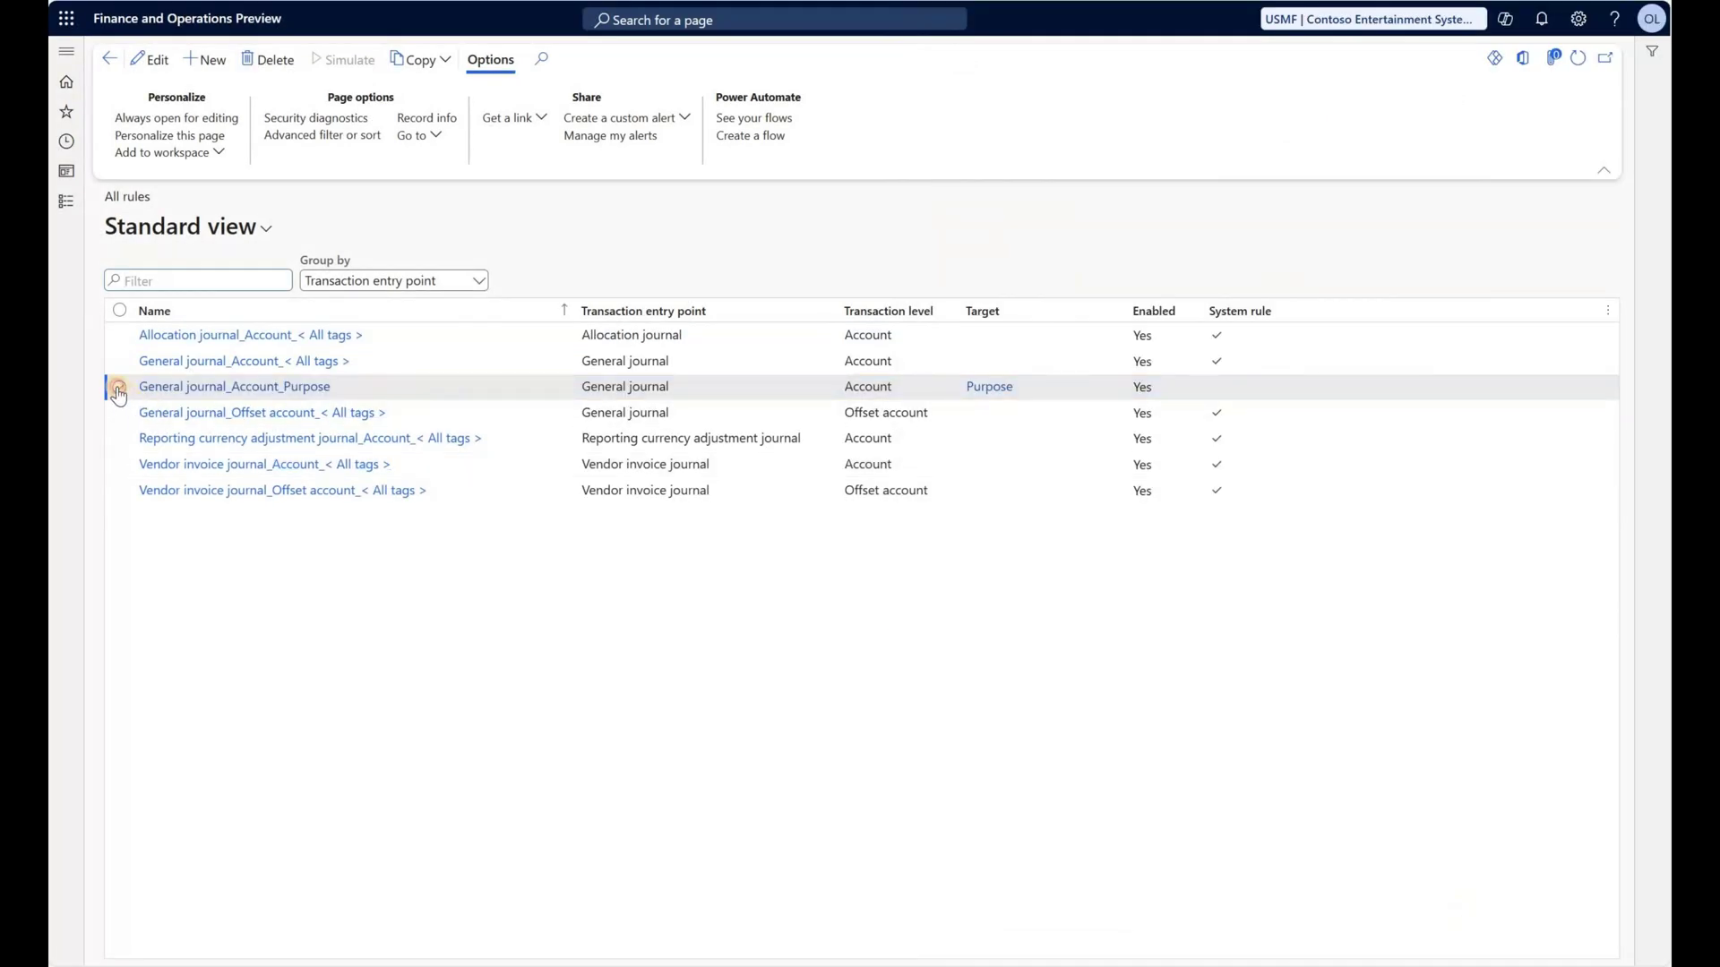
pyautogui.click(119, 387)
pyautogui.moveTo(977, 400)
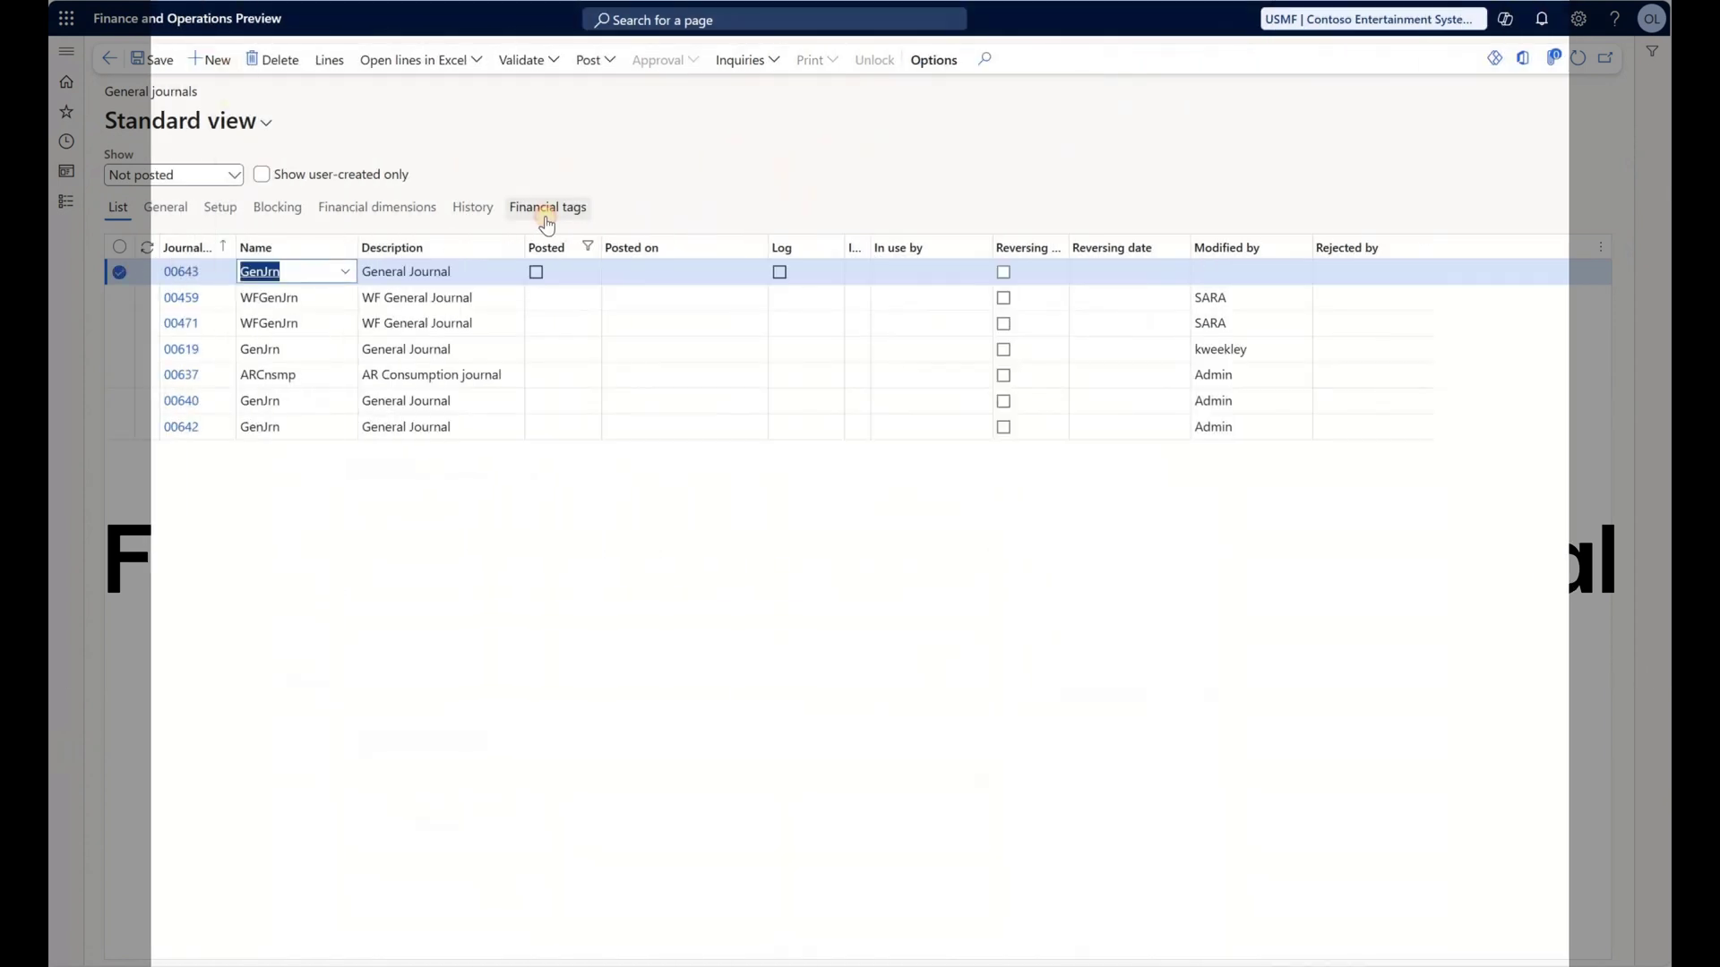
# Step: Set the journal's Projects tag to 000002 and review the available Purpose values
pyautogui.click(547, 212)
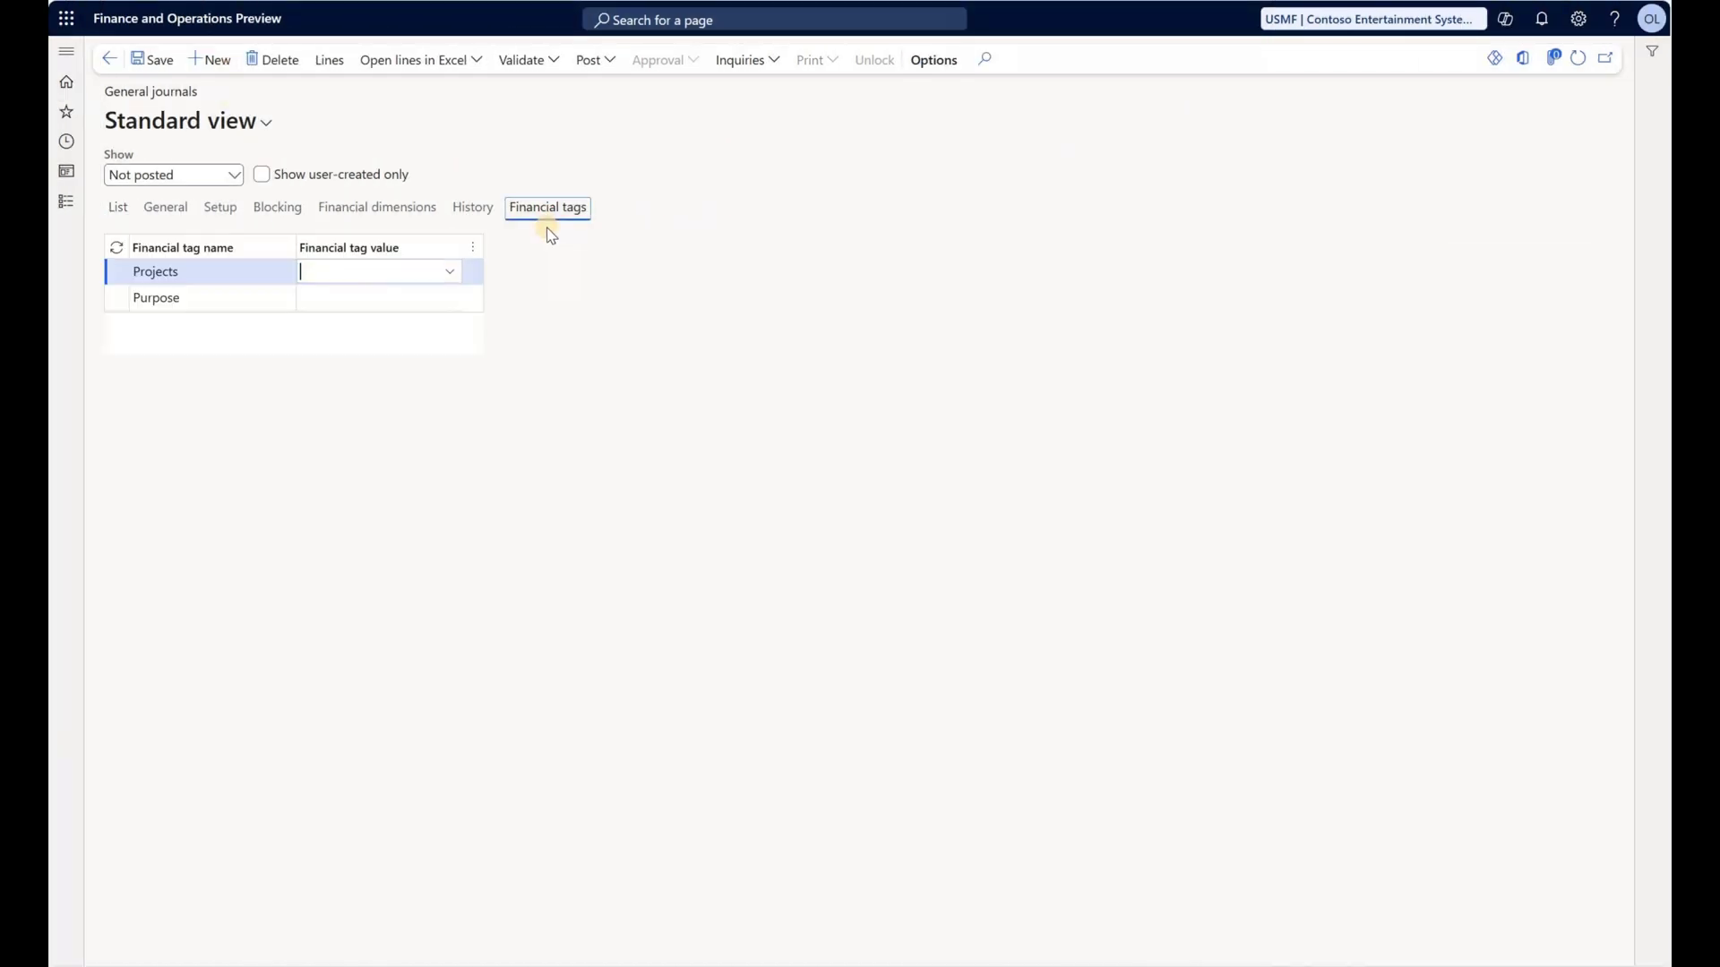
pyautogui.click(453, 274)
pyautogui.click(395, 321)
pyautogui.click(423, 301)
pyautogui.click(449, 298)
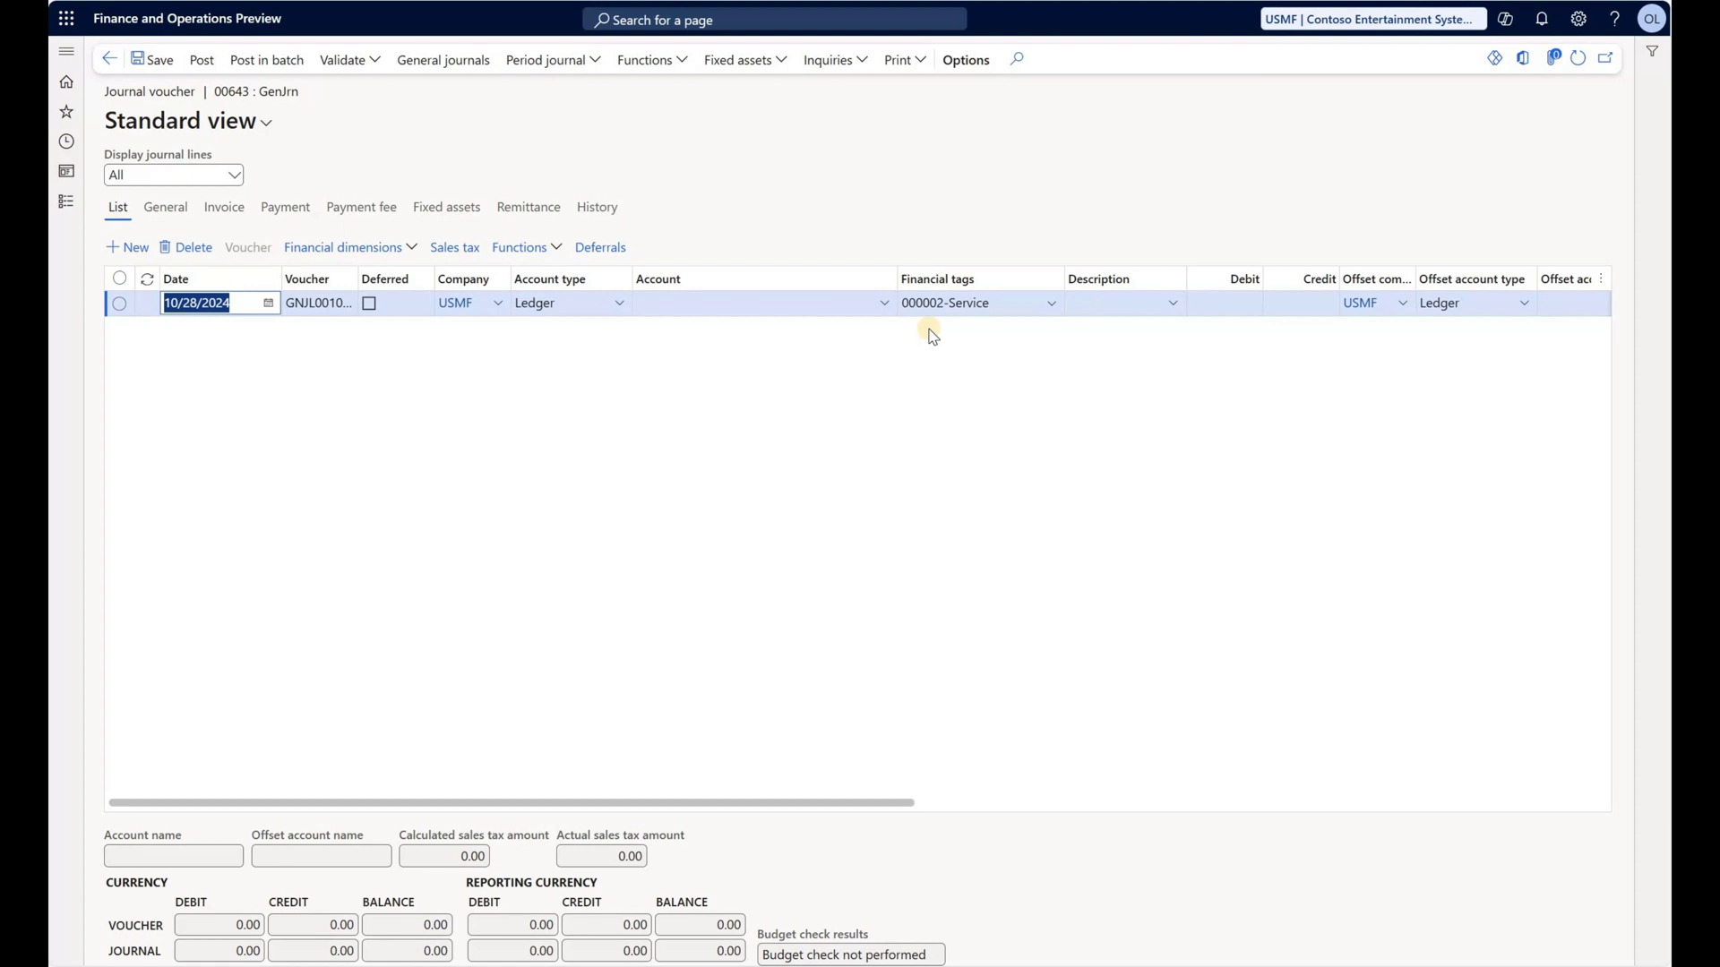
# Step: Enter main account 110110 on the journal line to test the Finance default
pyautogui.click(692, 305)
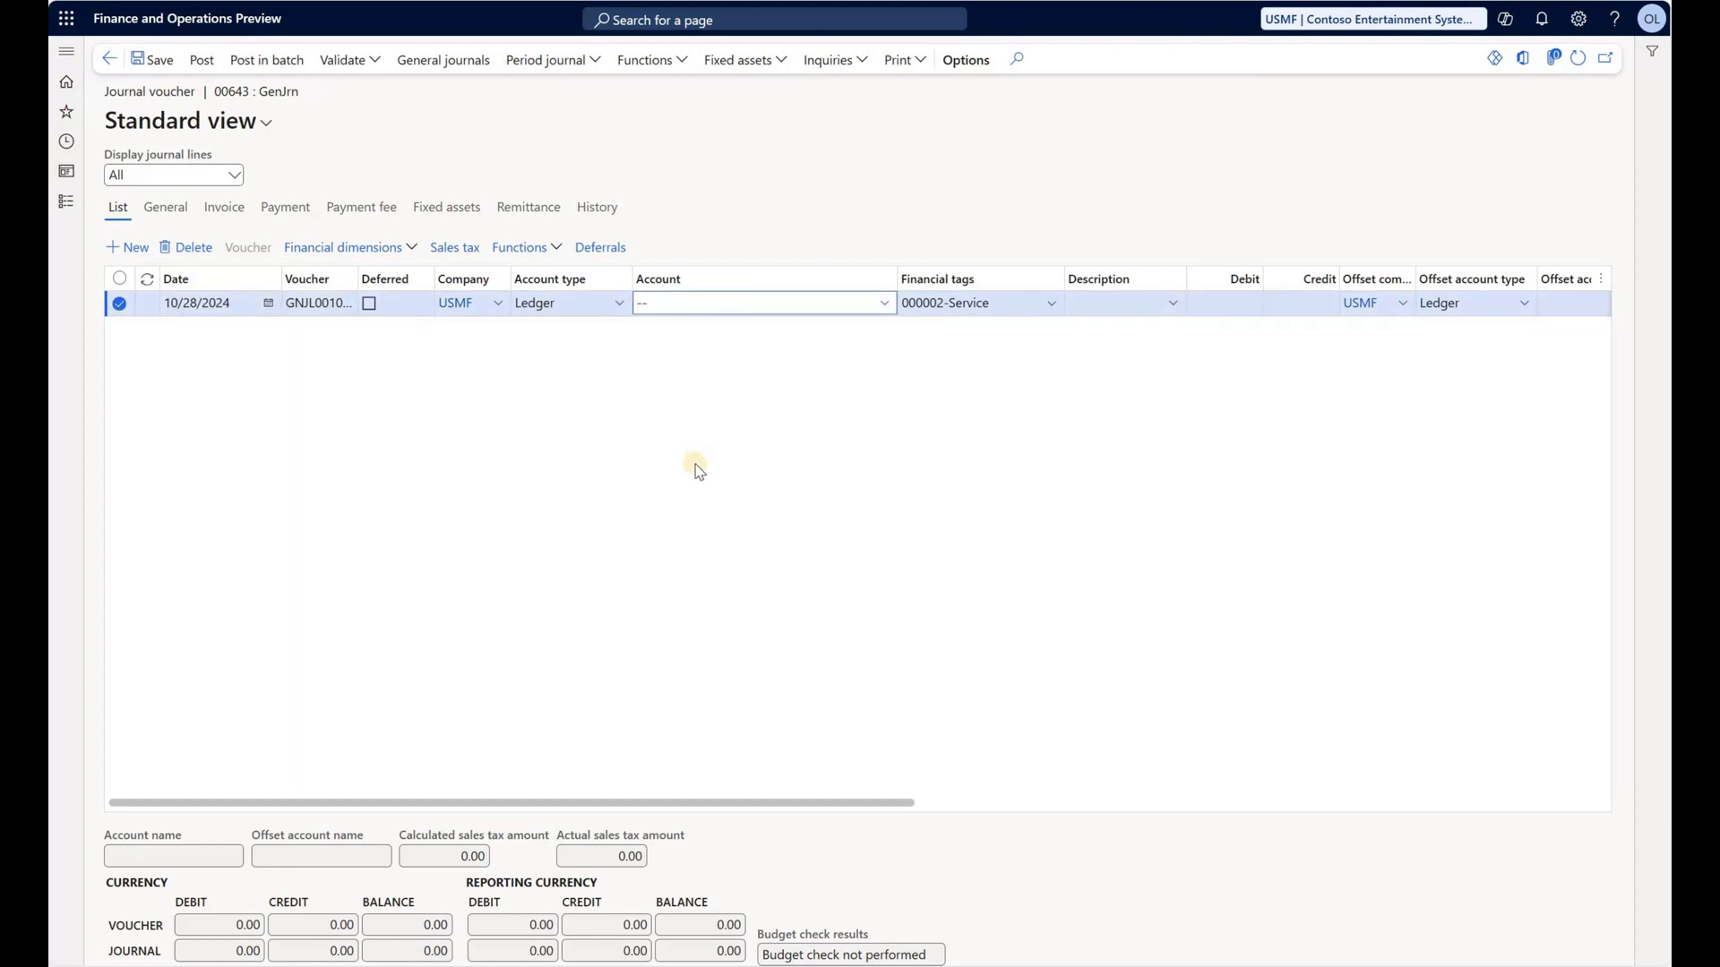
pyautogui.write('11')
pyautogui.click(883, 303)
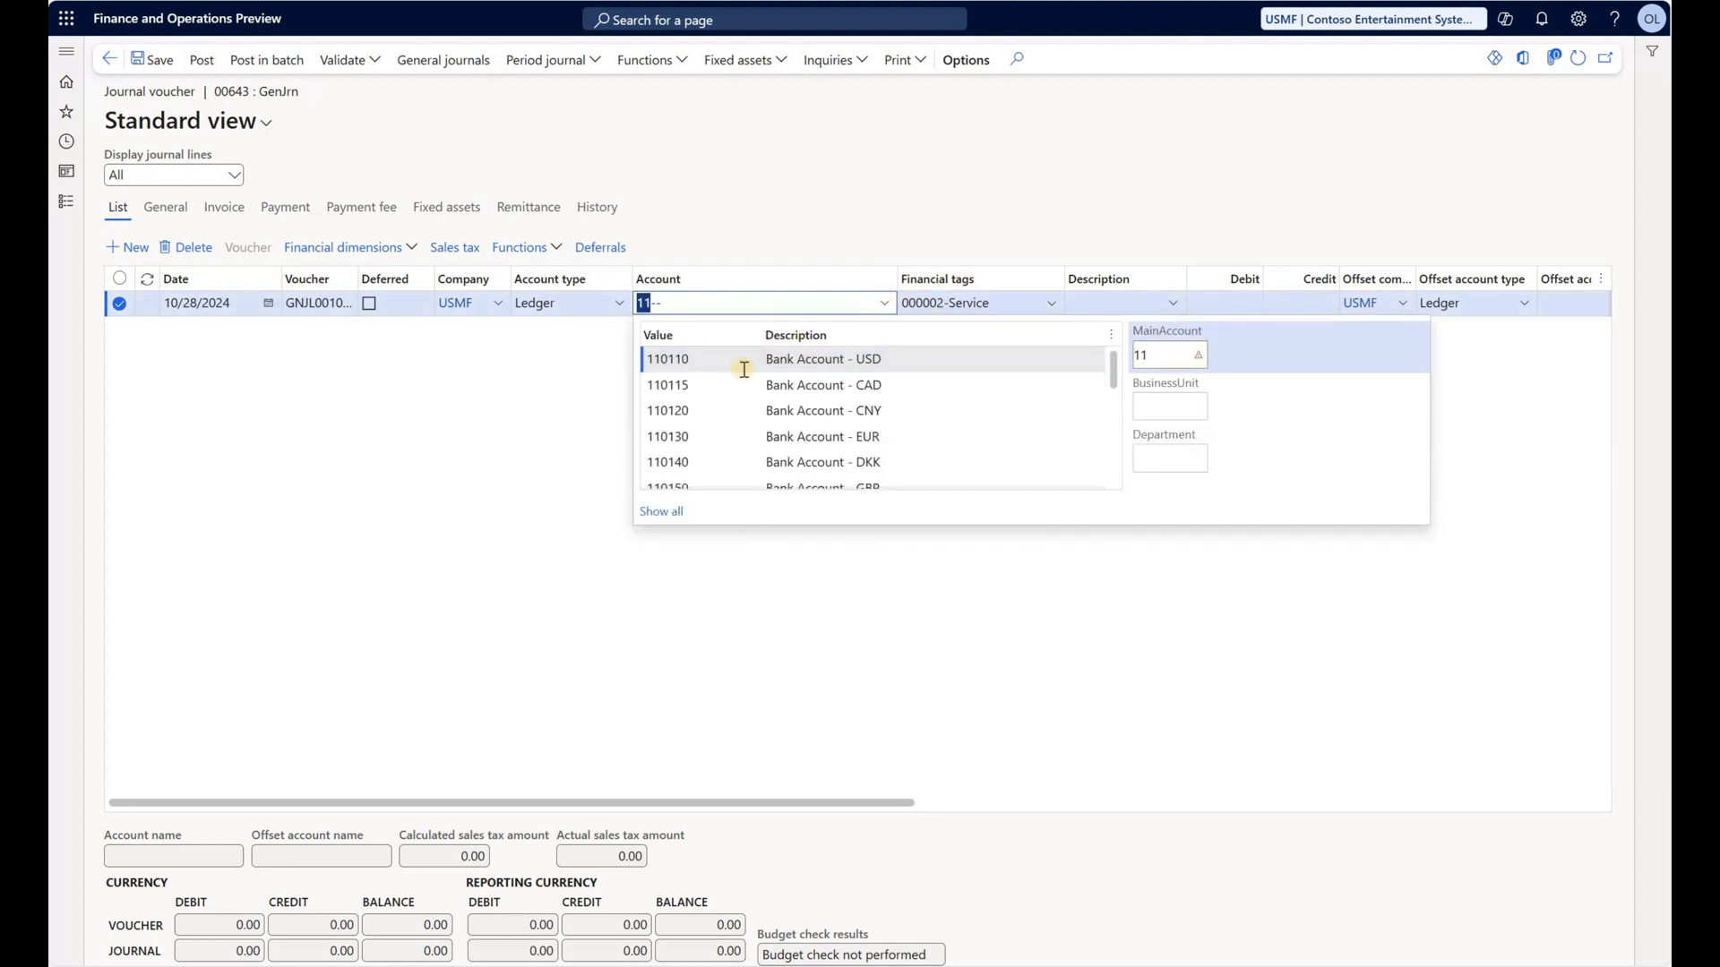
pyautogui.click(734, 361)
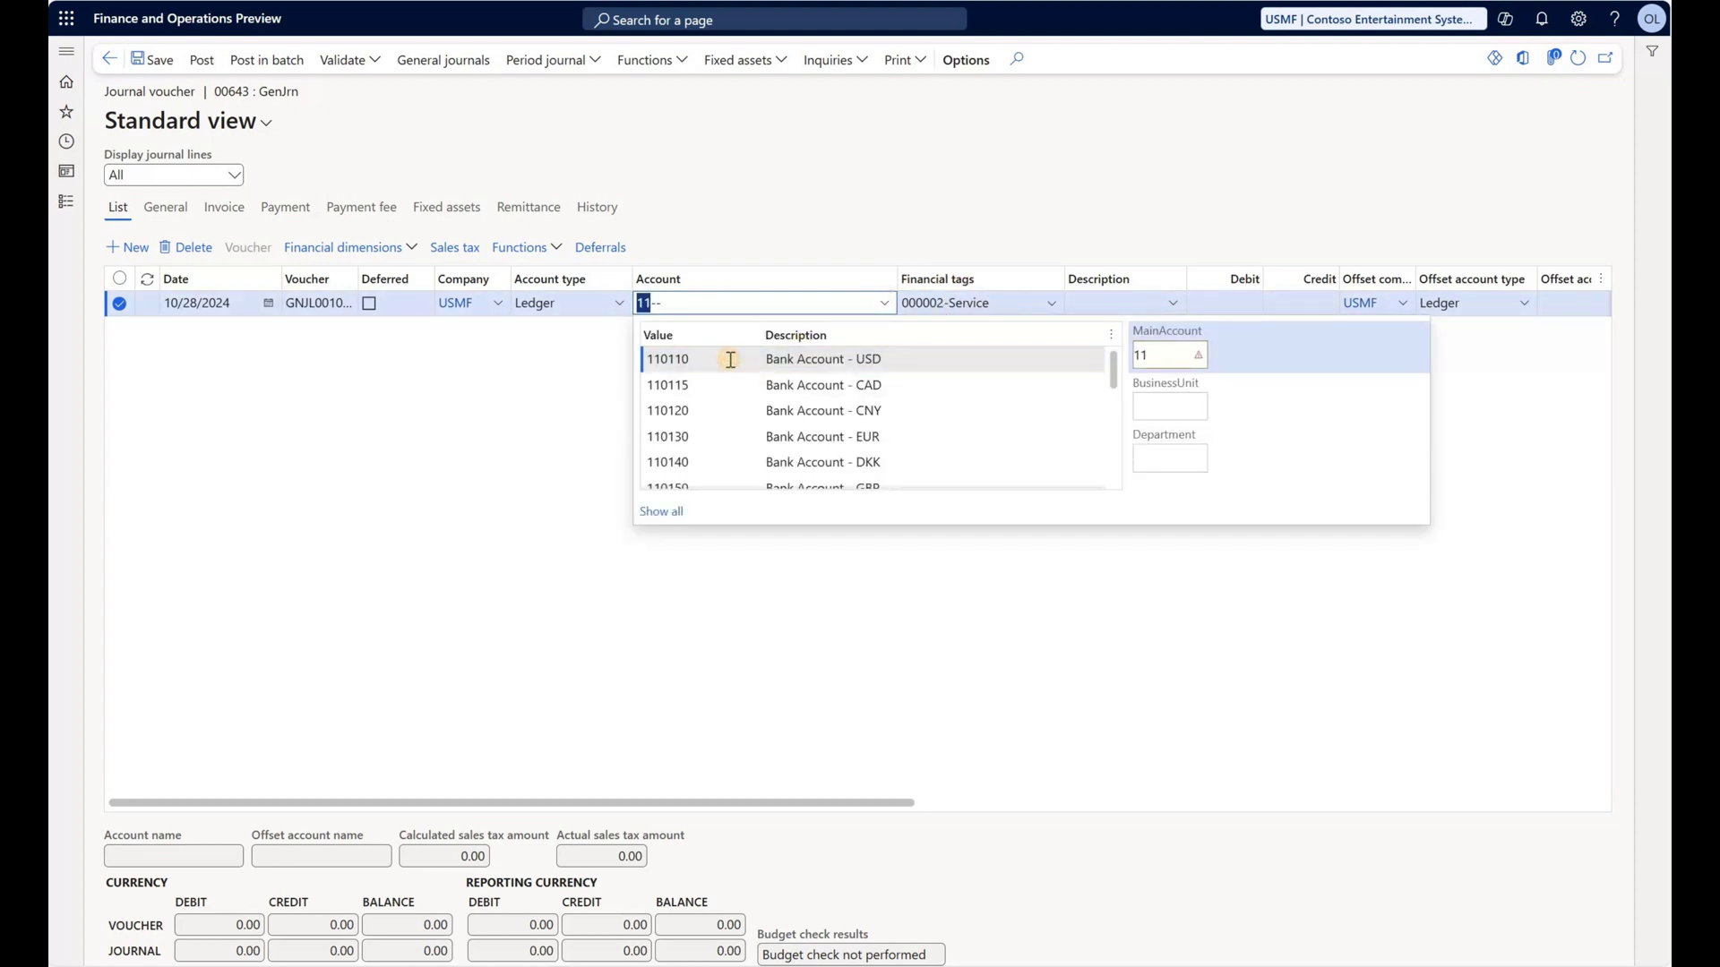
pyautogui.click(419, 467)
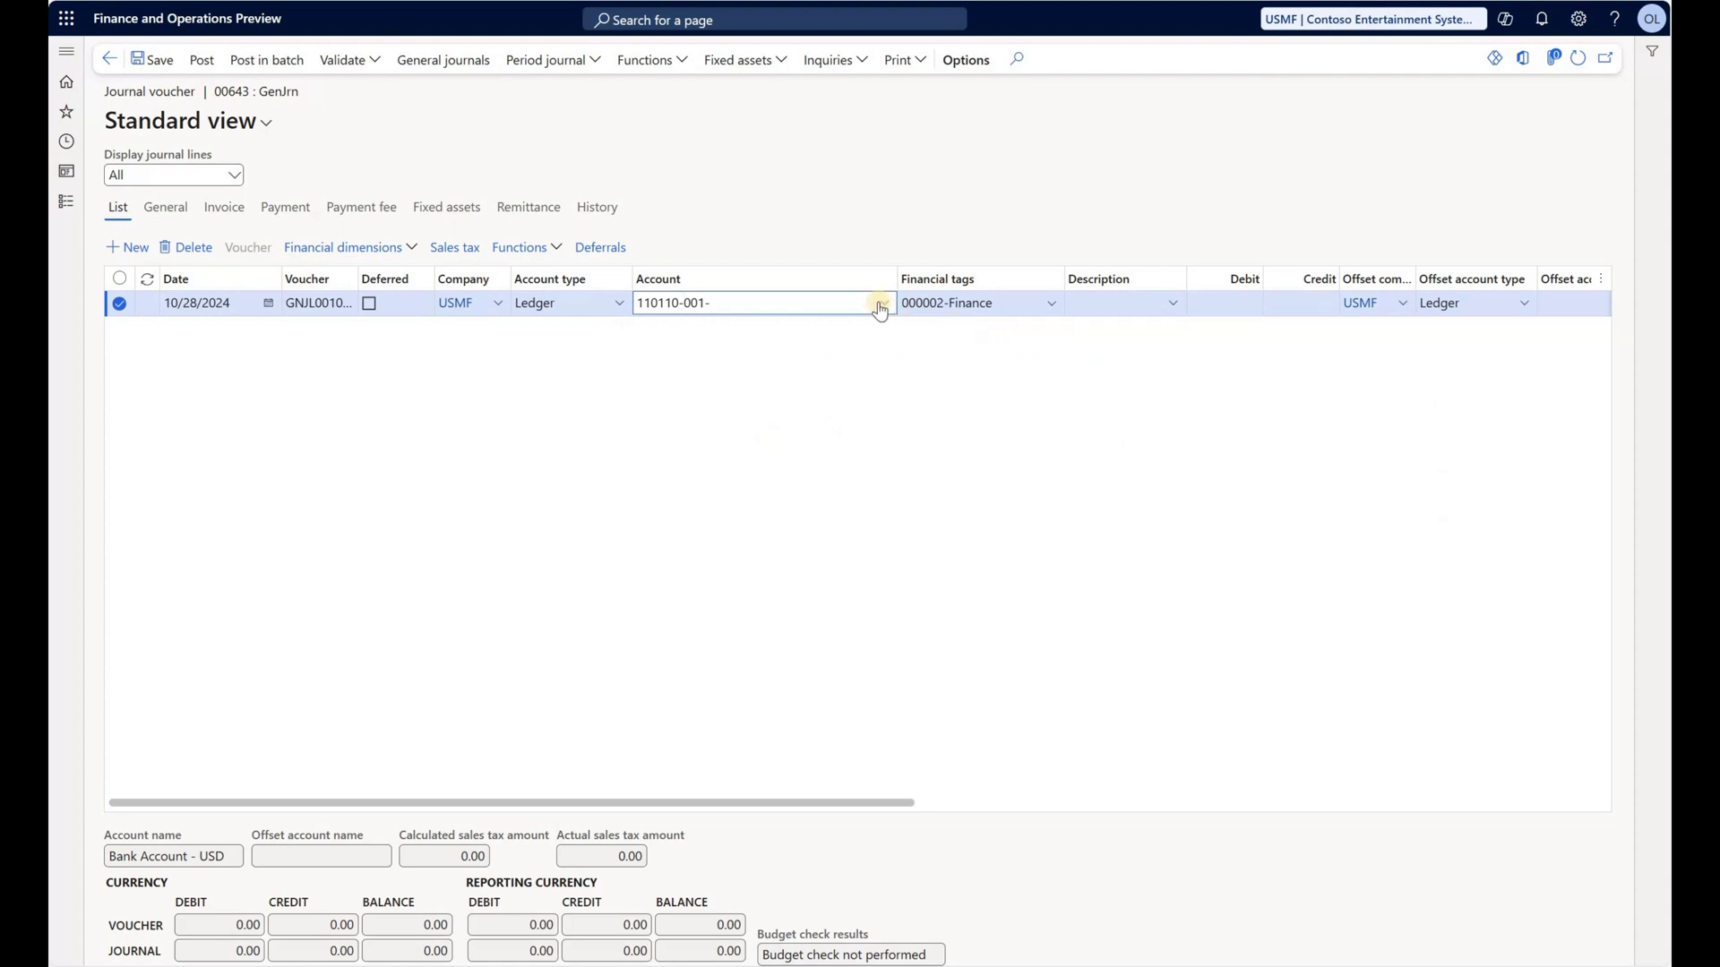
# Step: Replace the line account with 120100-001 to test the Operations default
pyautogui.click(650, 298)
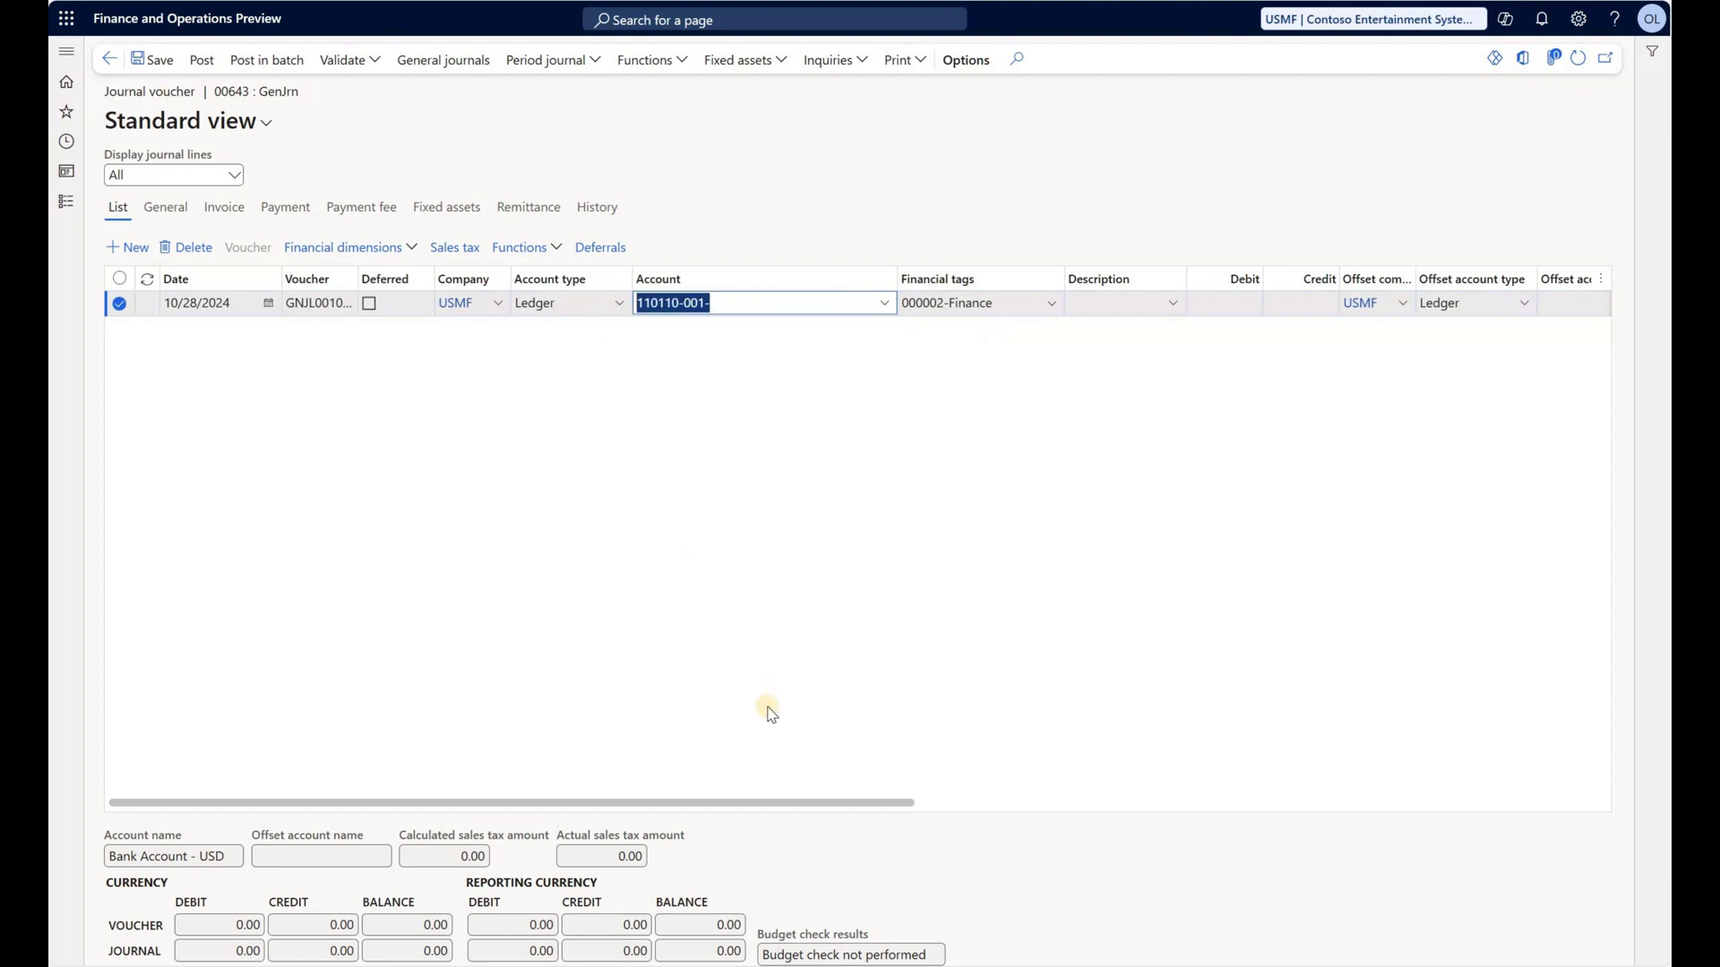
pyautogui.press('BackSpace')
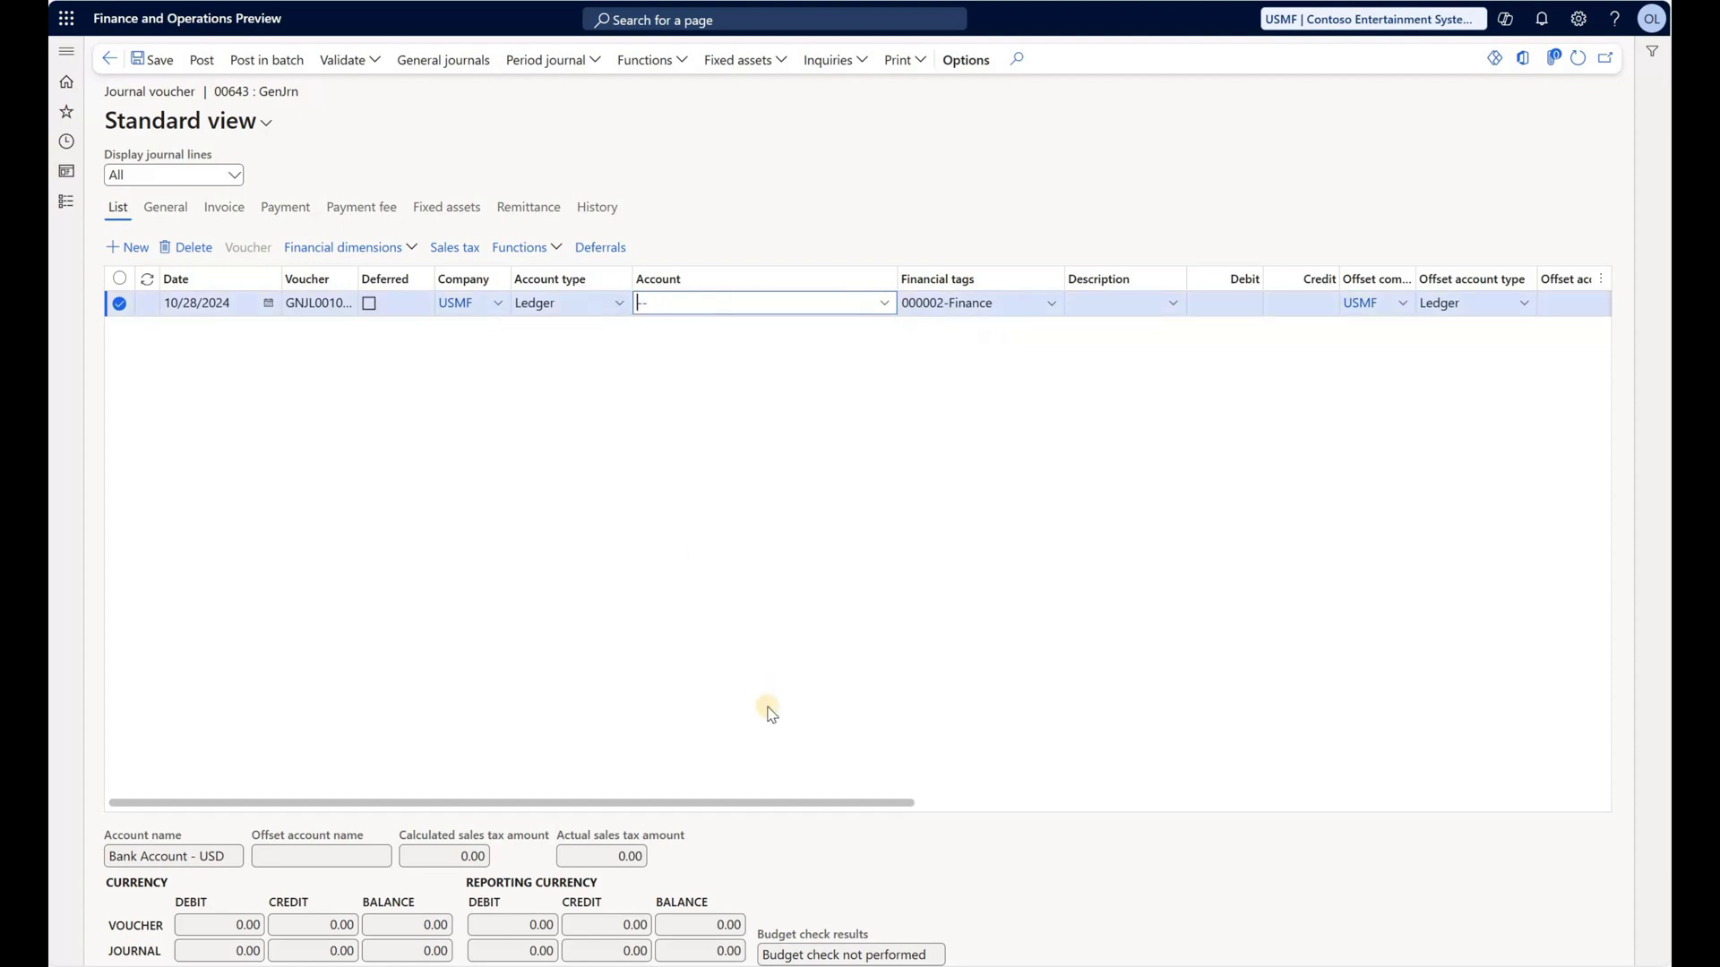
pyautogui.write('12')
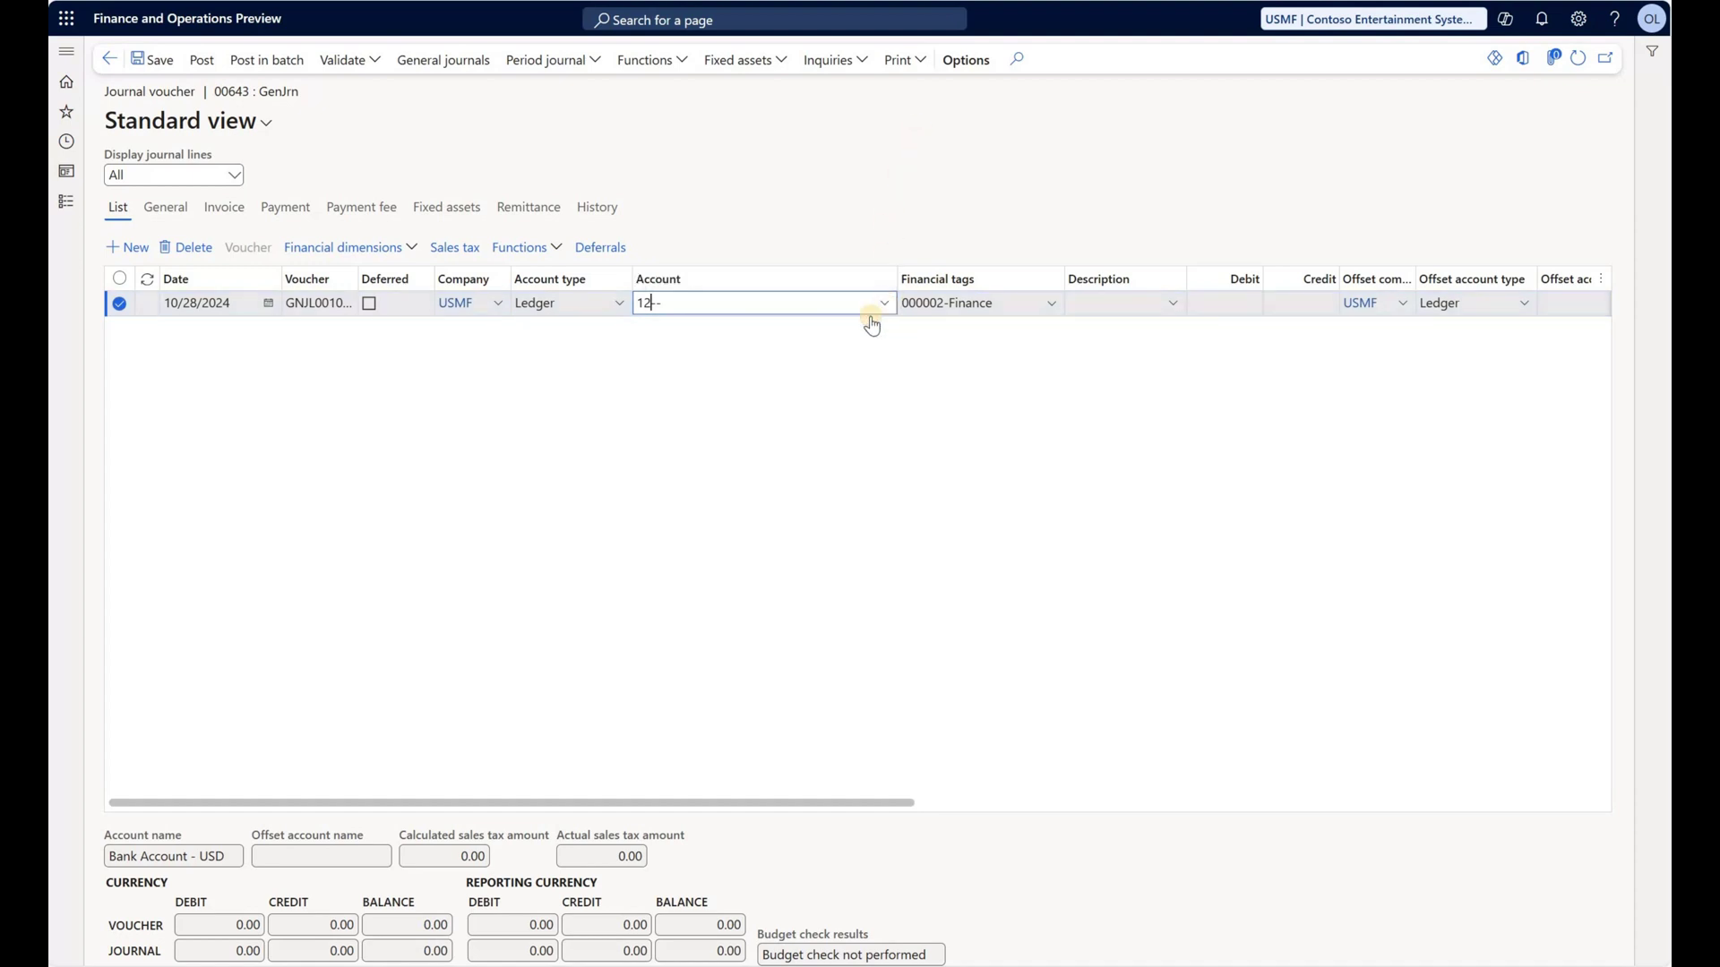
pyautogui.click(683, 361)
pyautogui.write('001')
pyautogui.press('Return')
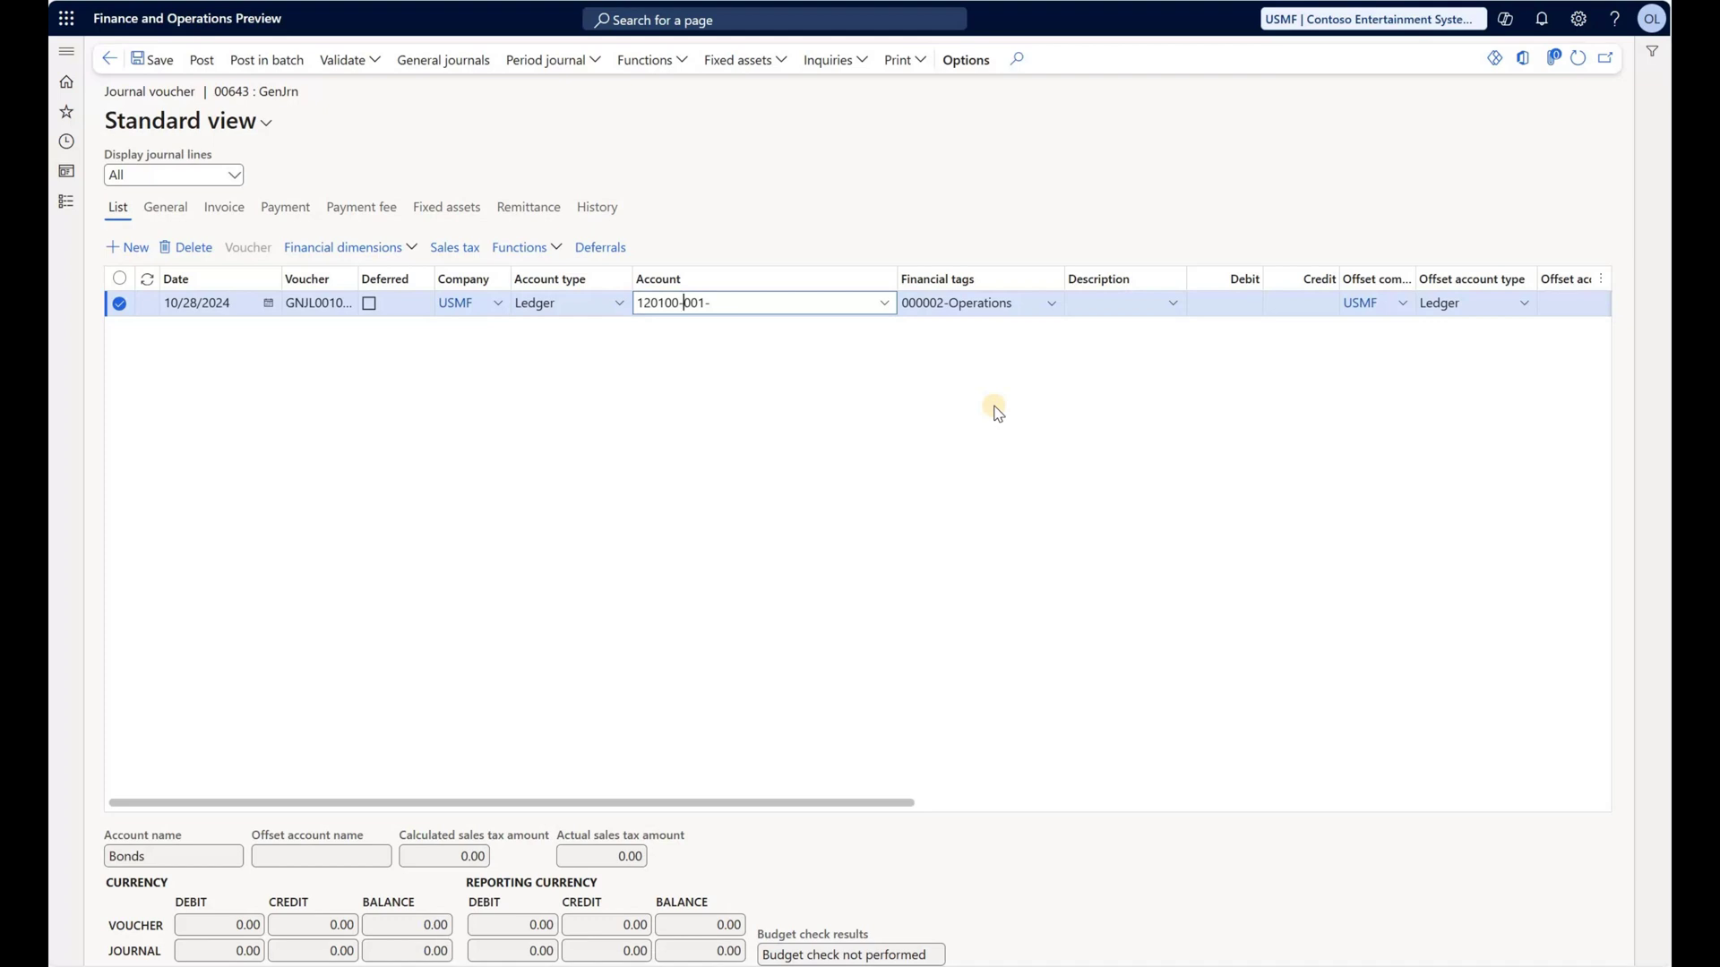
# Step: Change the line account to 130400, then 200125, to check the Service default
pyautogui.press('BackSpace')
pyautogui.press('BackSpace')
pyautogui.press('BackSpace')
pyautogui.press('BackSpace')
pyautogui.press('BackSpace')
pyautogui.press('BackSpace')
pyautogui.press('BackSpace')
pyautogui.write('130400')
pyautogui.click(736, 303)
pyautogui.hotkey('ctrl', 'a')
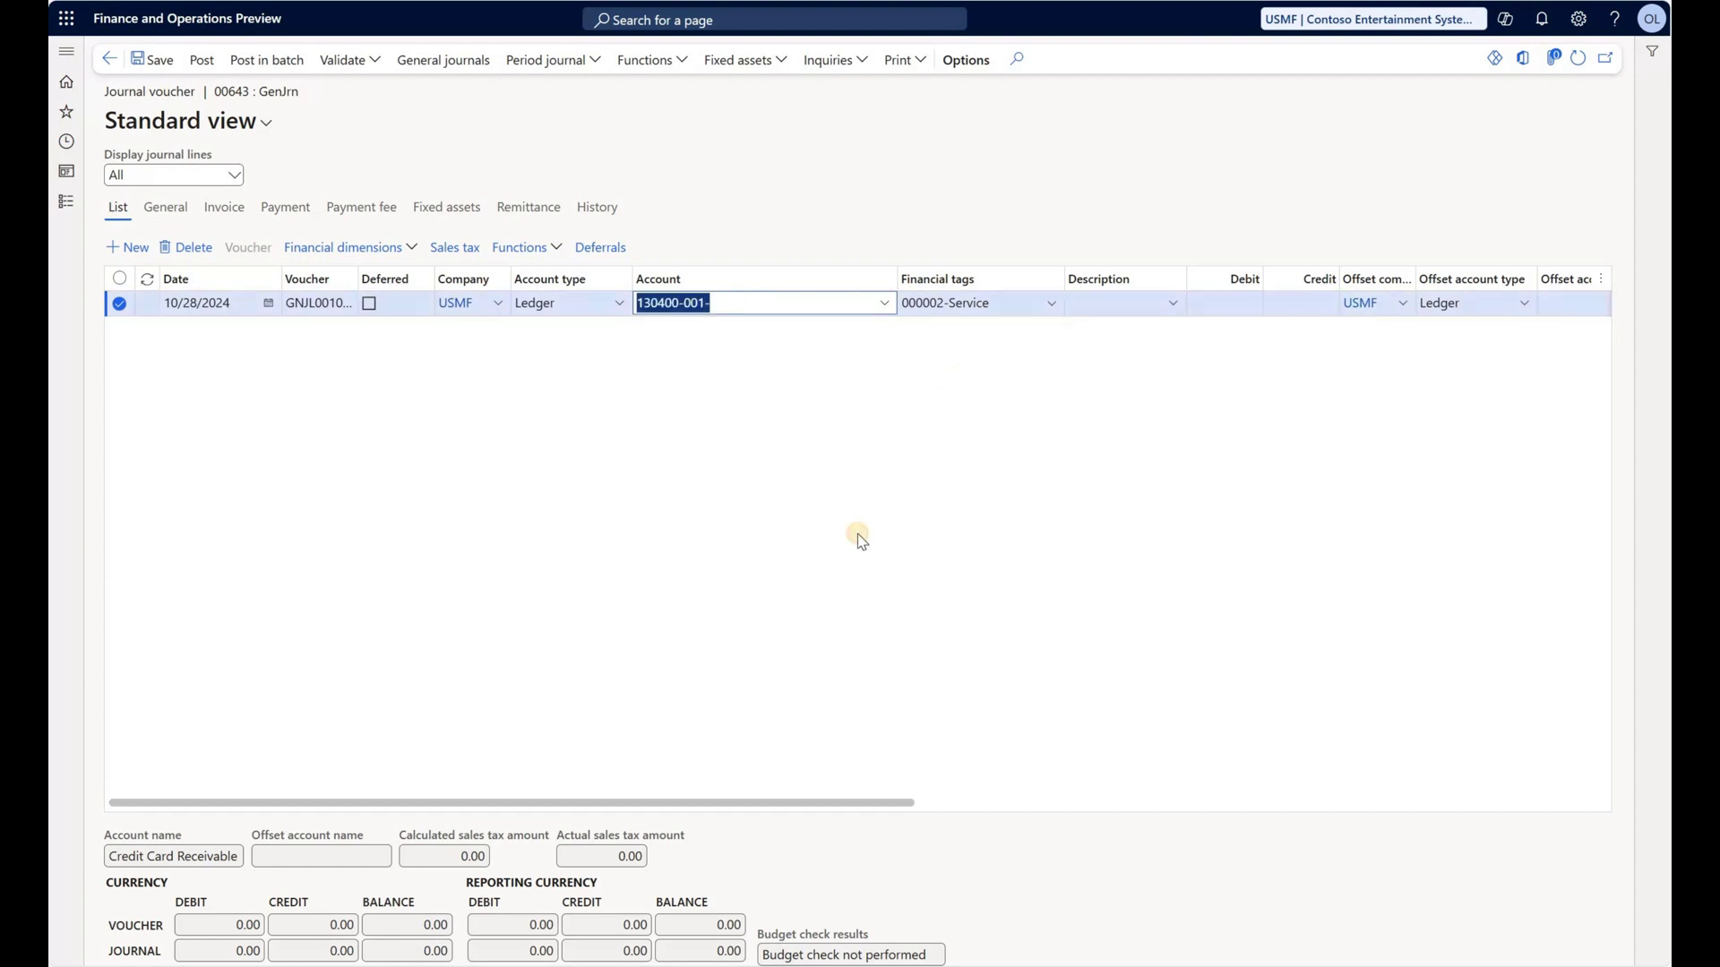
pyautogui.press('BackSpace')
pyautogui.write('200125')
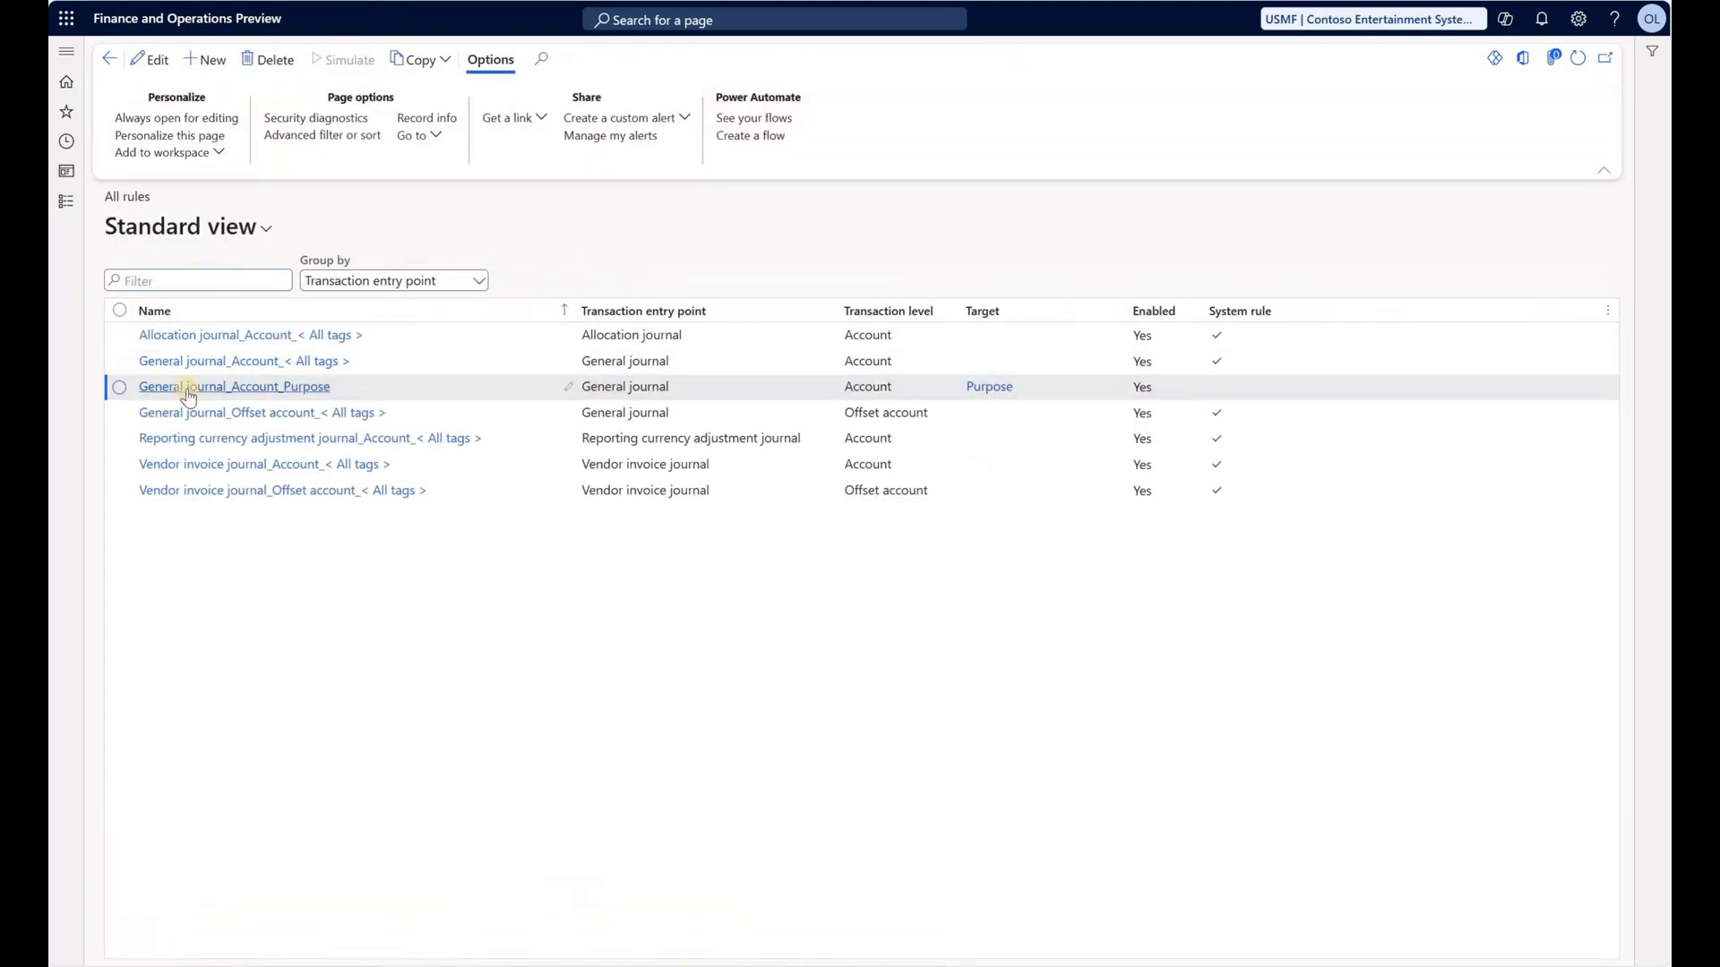
# Step: Set Overwrite existing value to No on the General journal_Account_Purpose rule and return to the journal
pyautogui.click(188, 393)
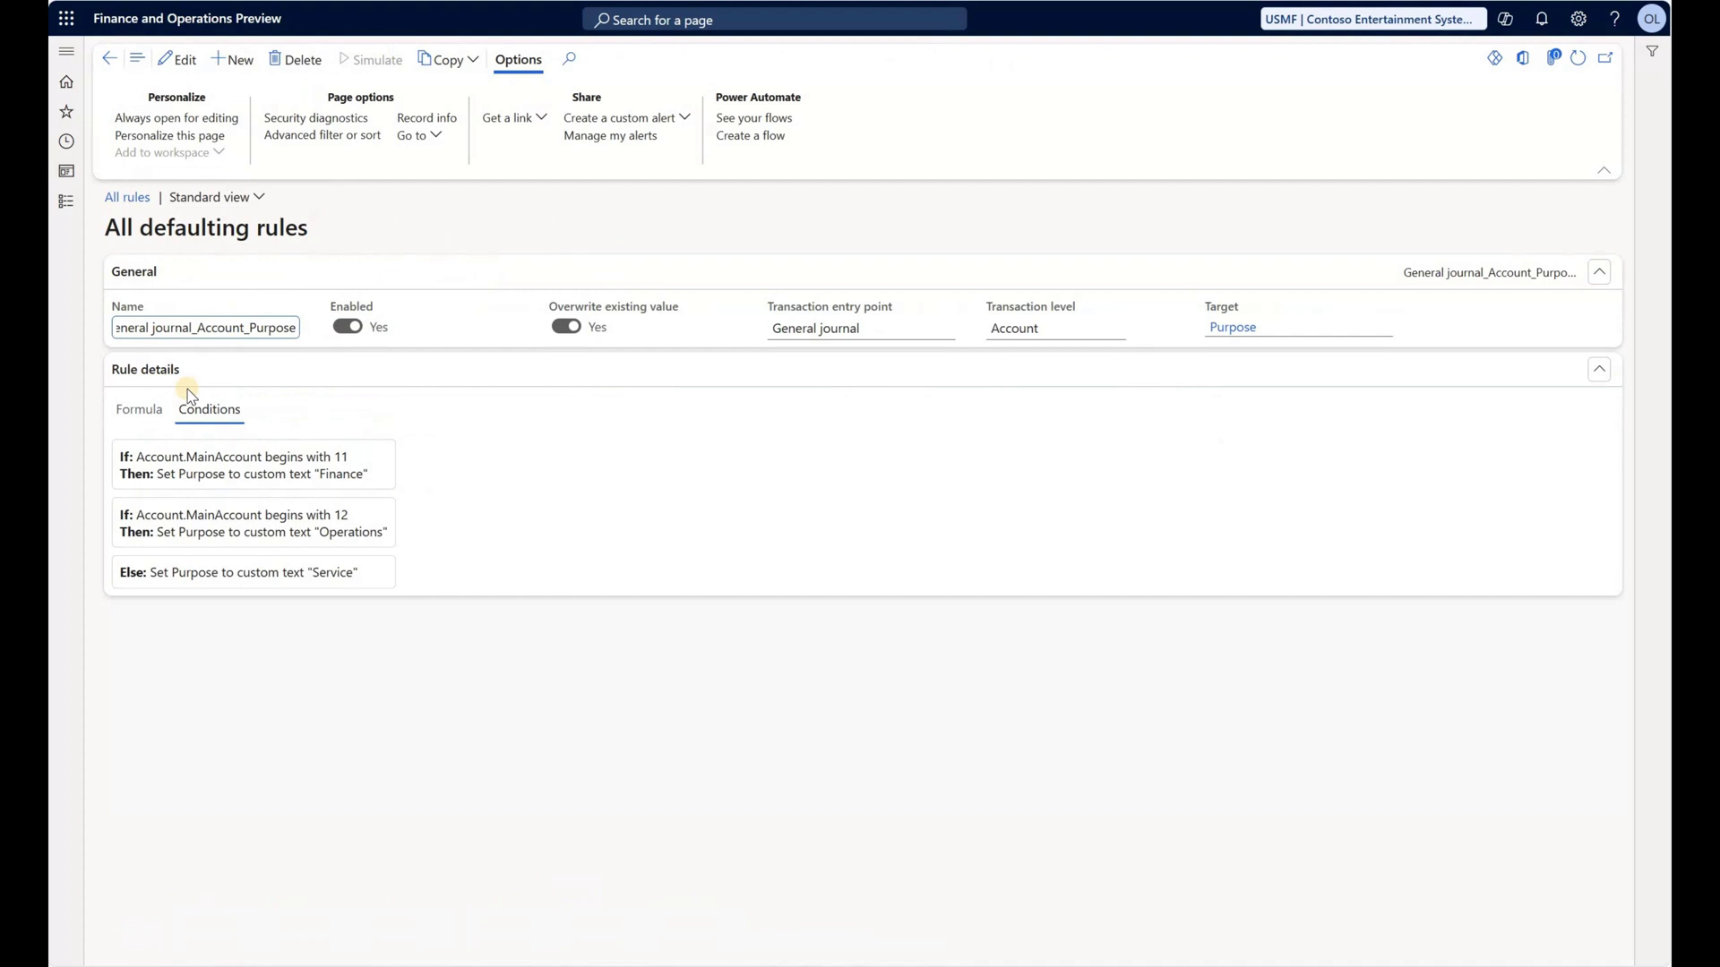
pyautogui.click(184, 59)
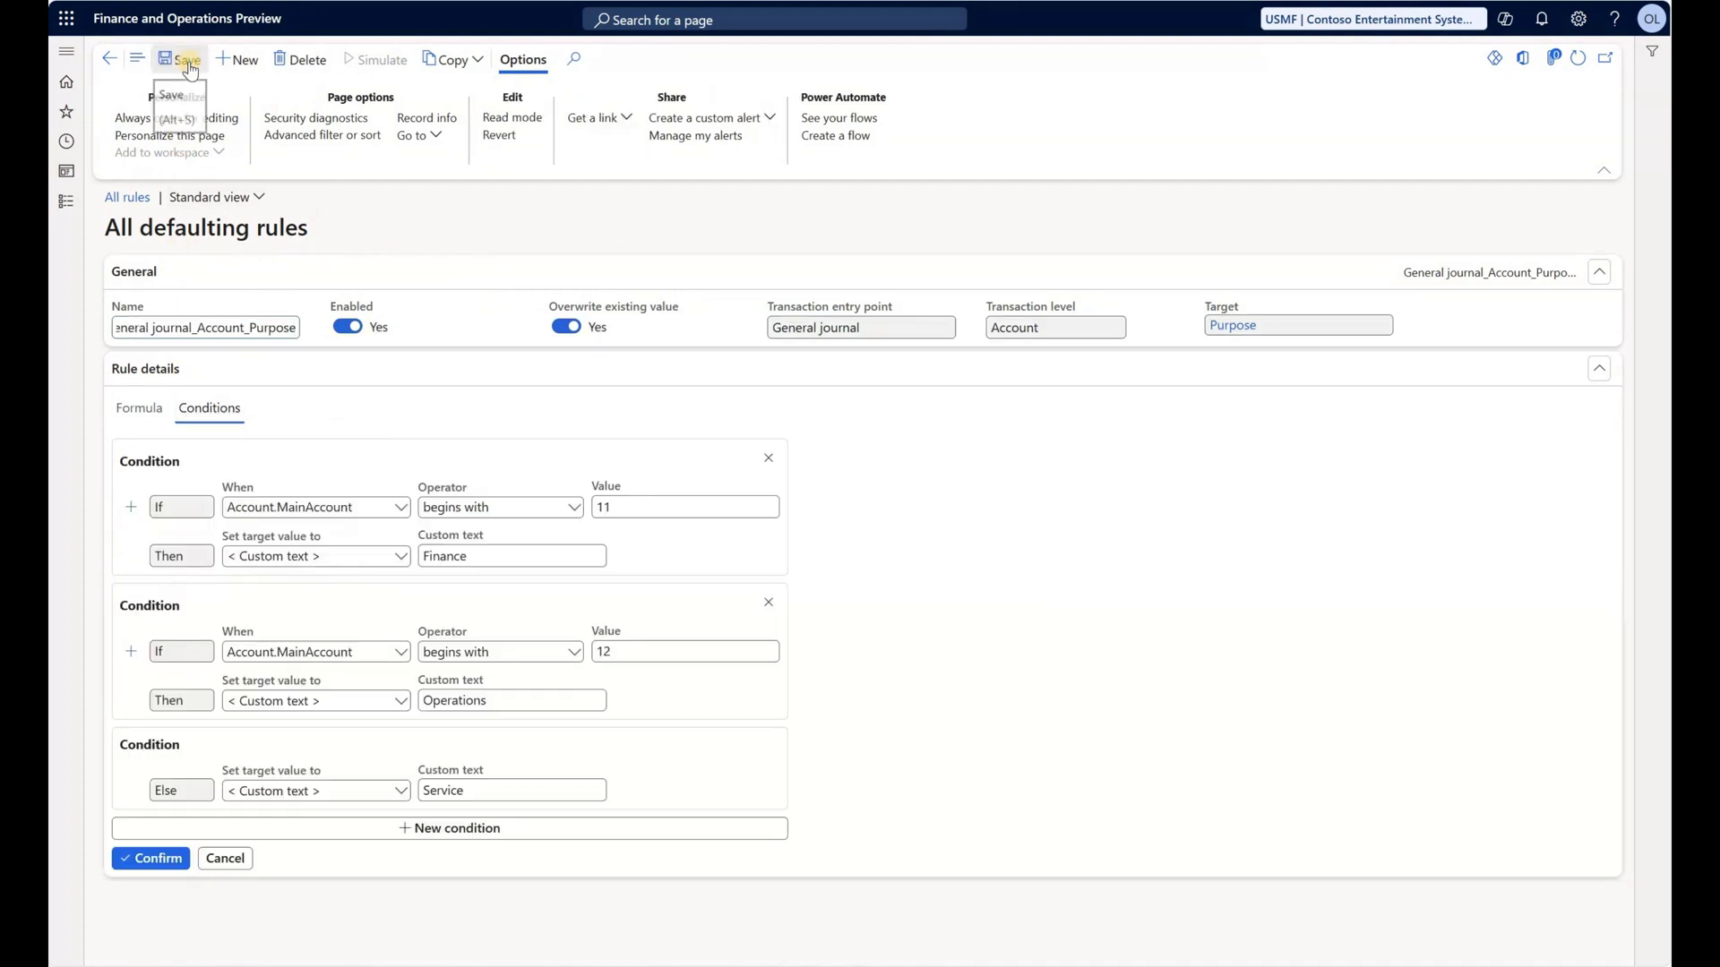
pyautogui.click(565, 328)
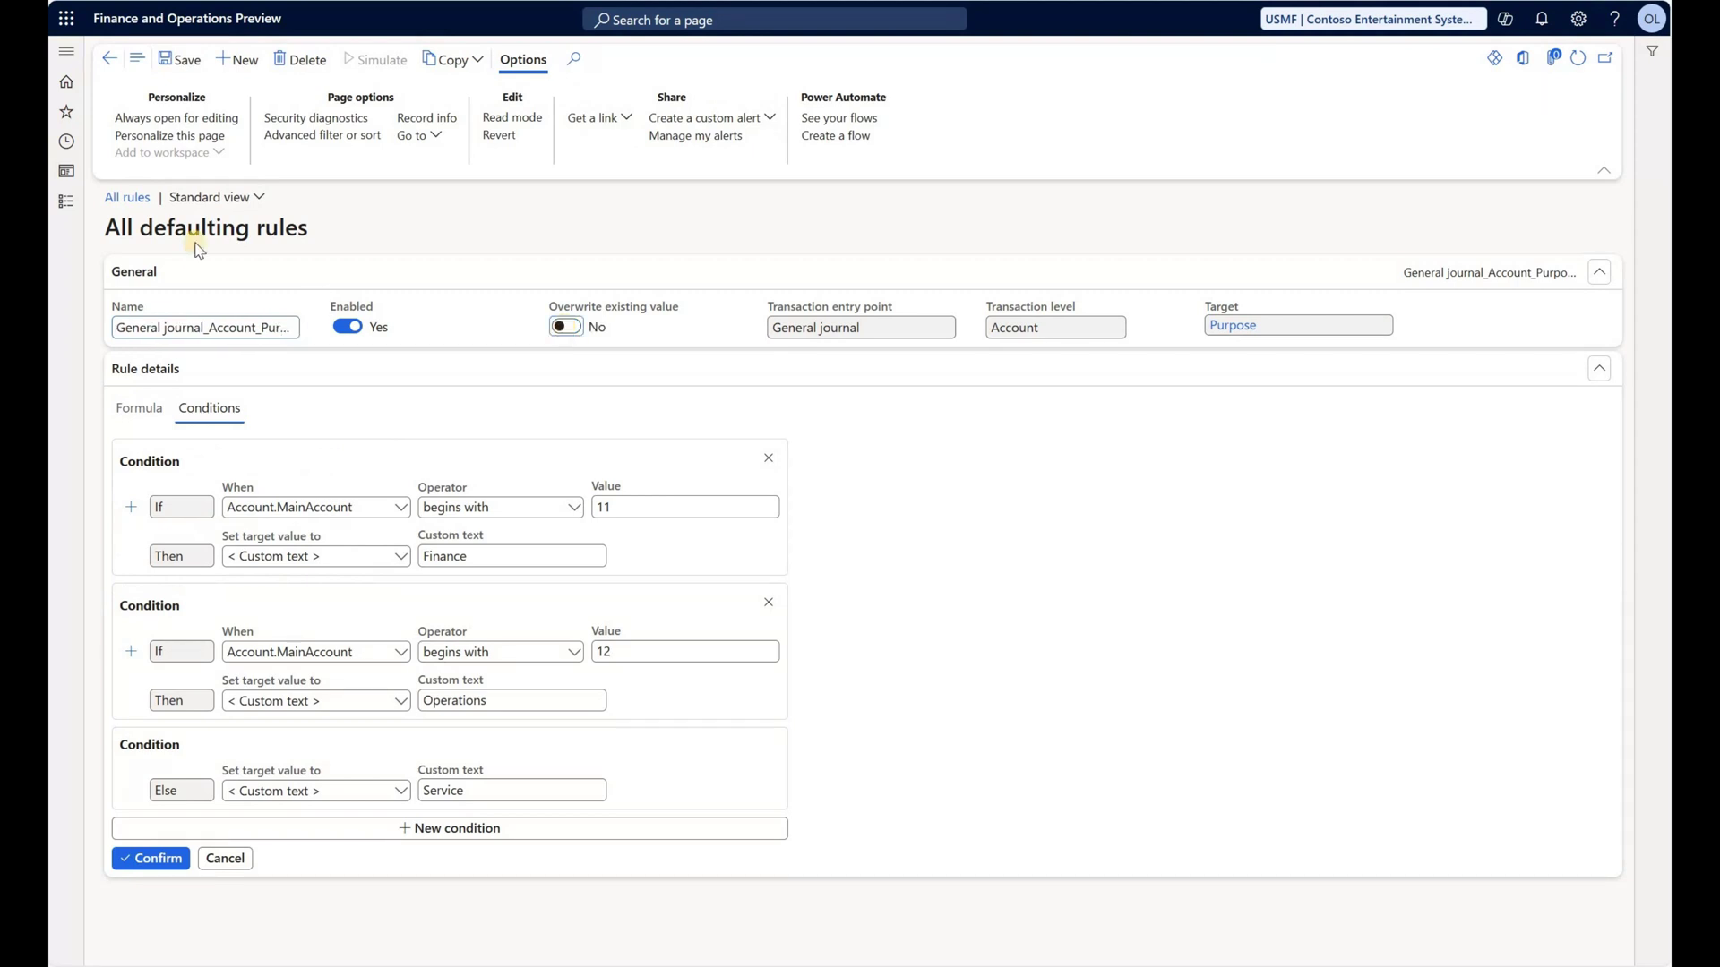
pyautogui.click(109, 58)
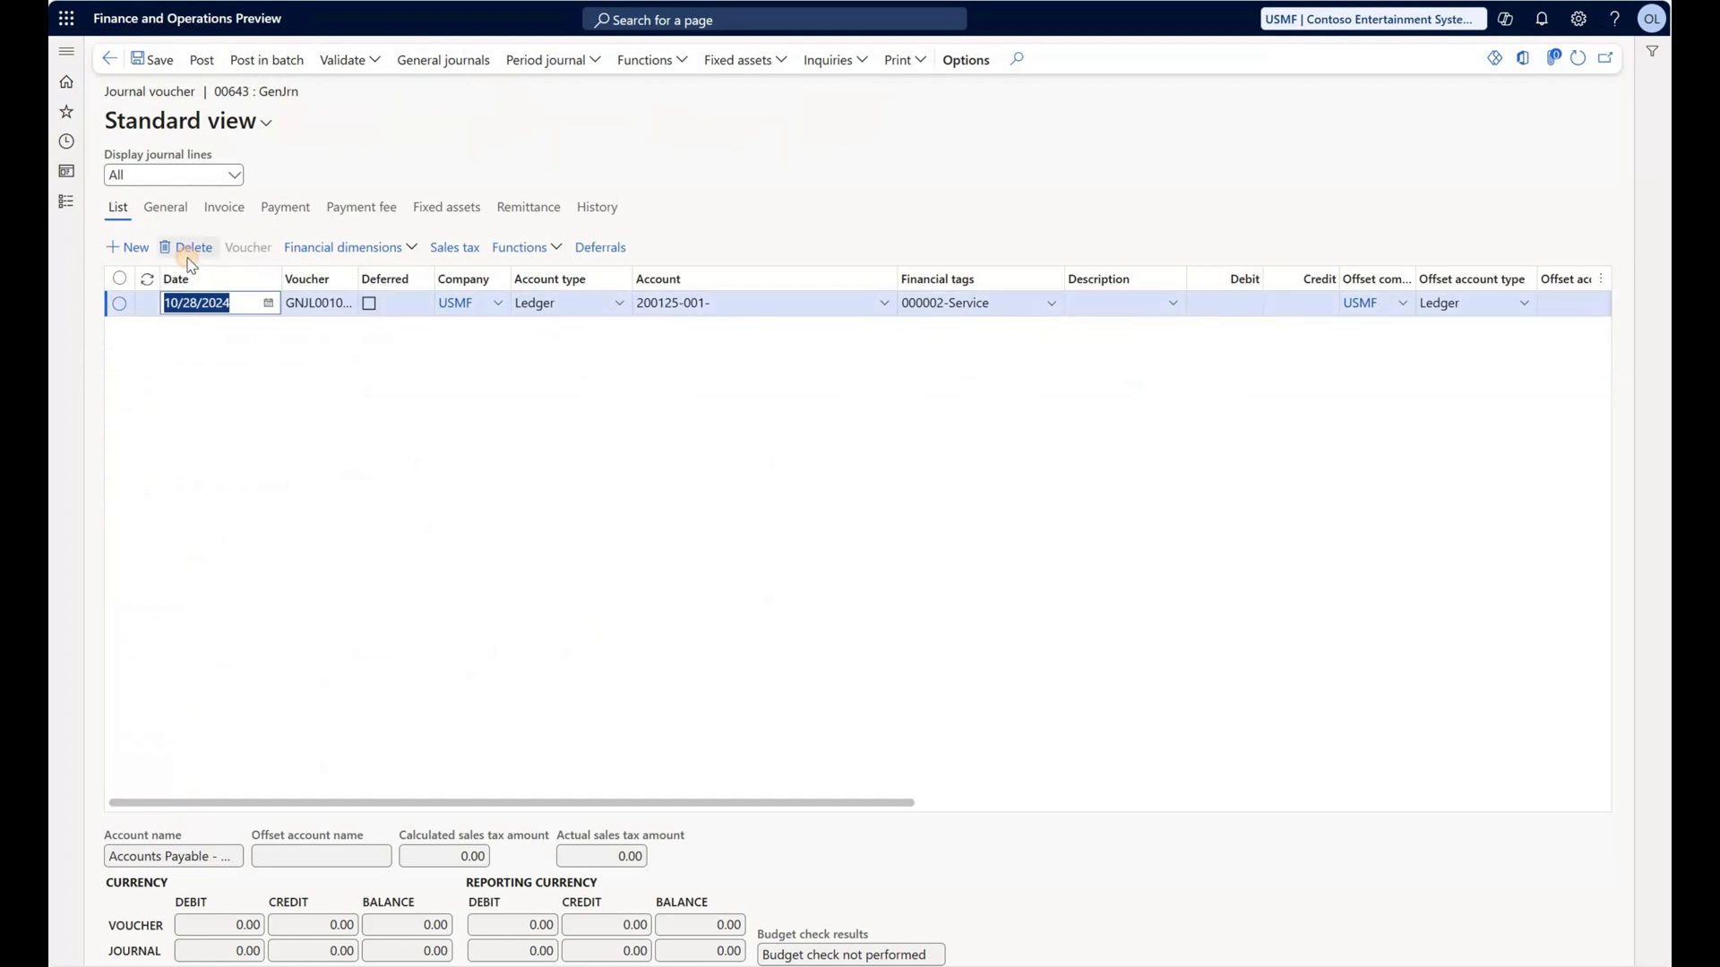
# Step: Replace the journal line with a new one on account 110110-001, keeping the Purpose tag at Service
pyautogui.hotkey('alt', 'Delete')
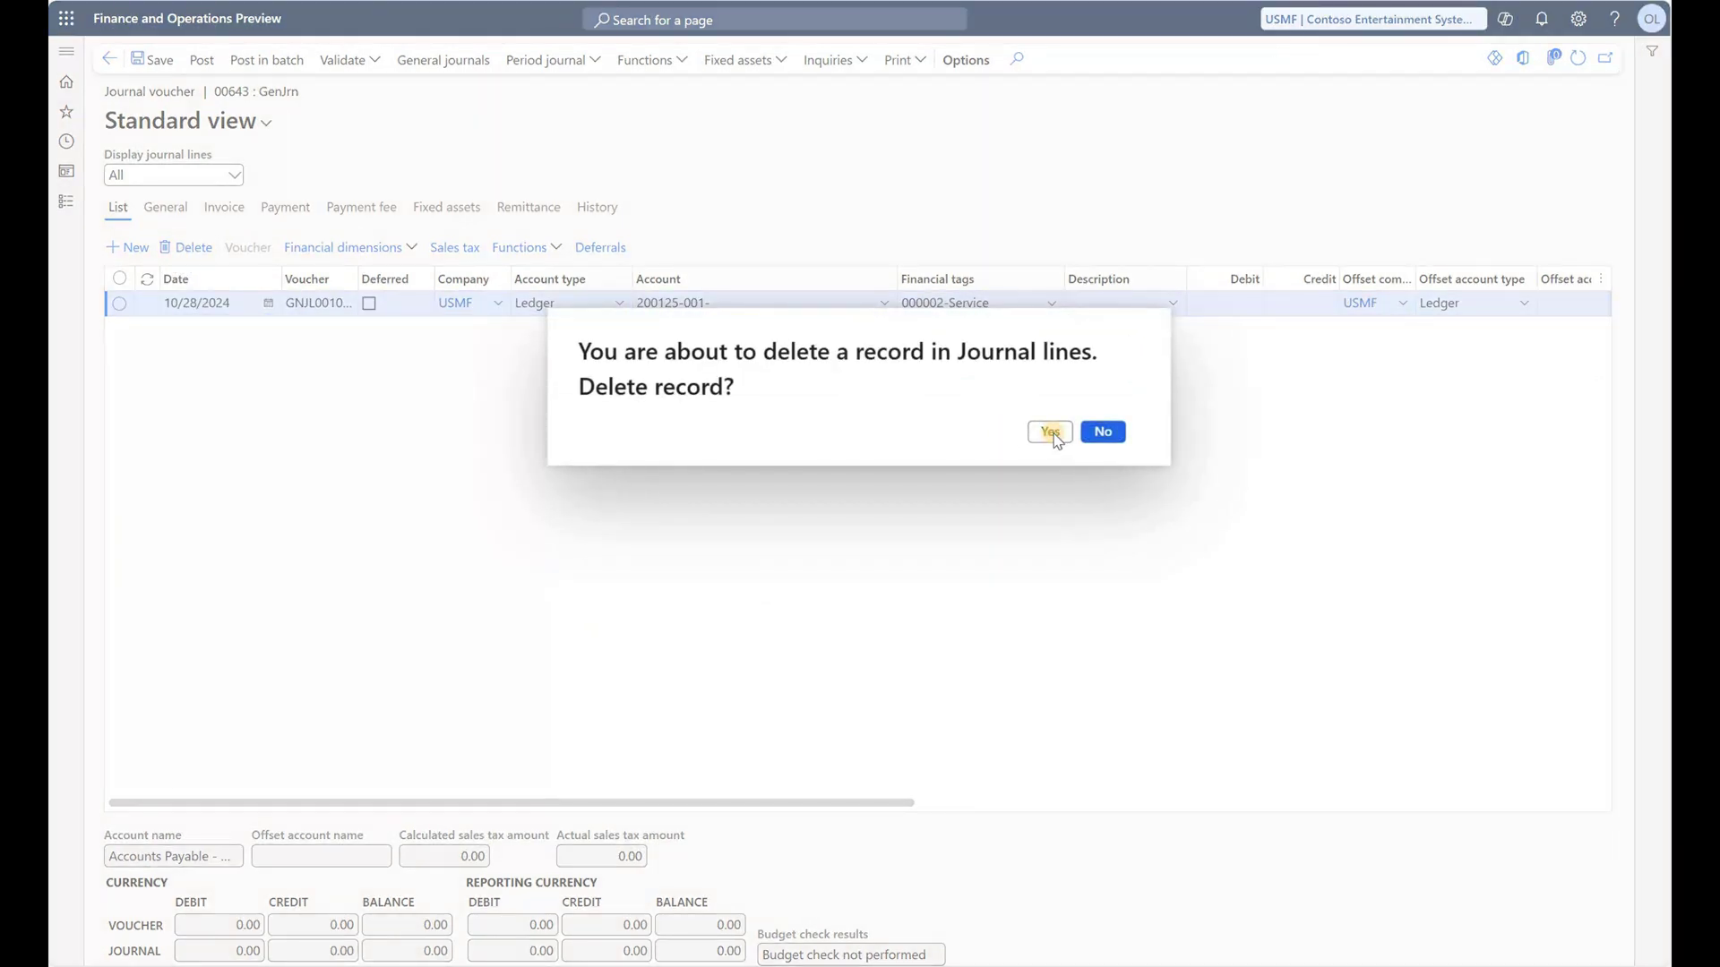
pyautogui.click(1048, 432)
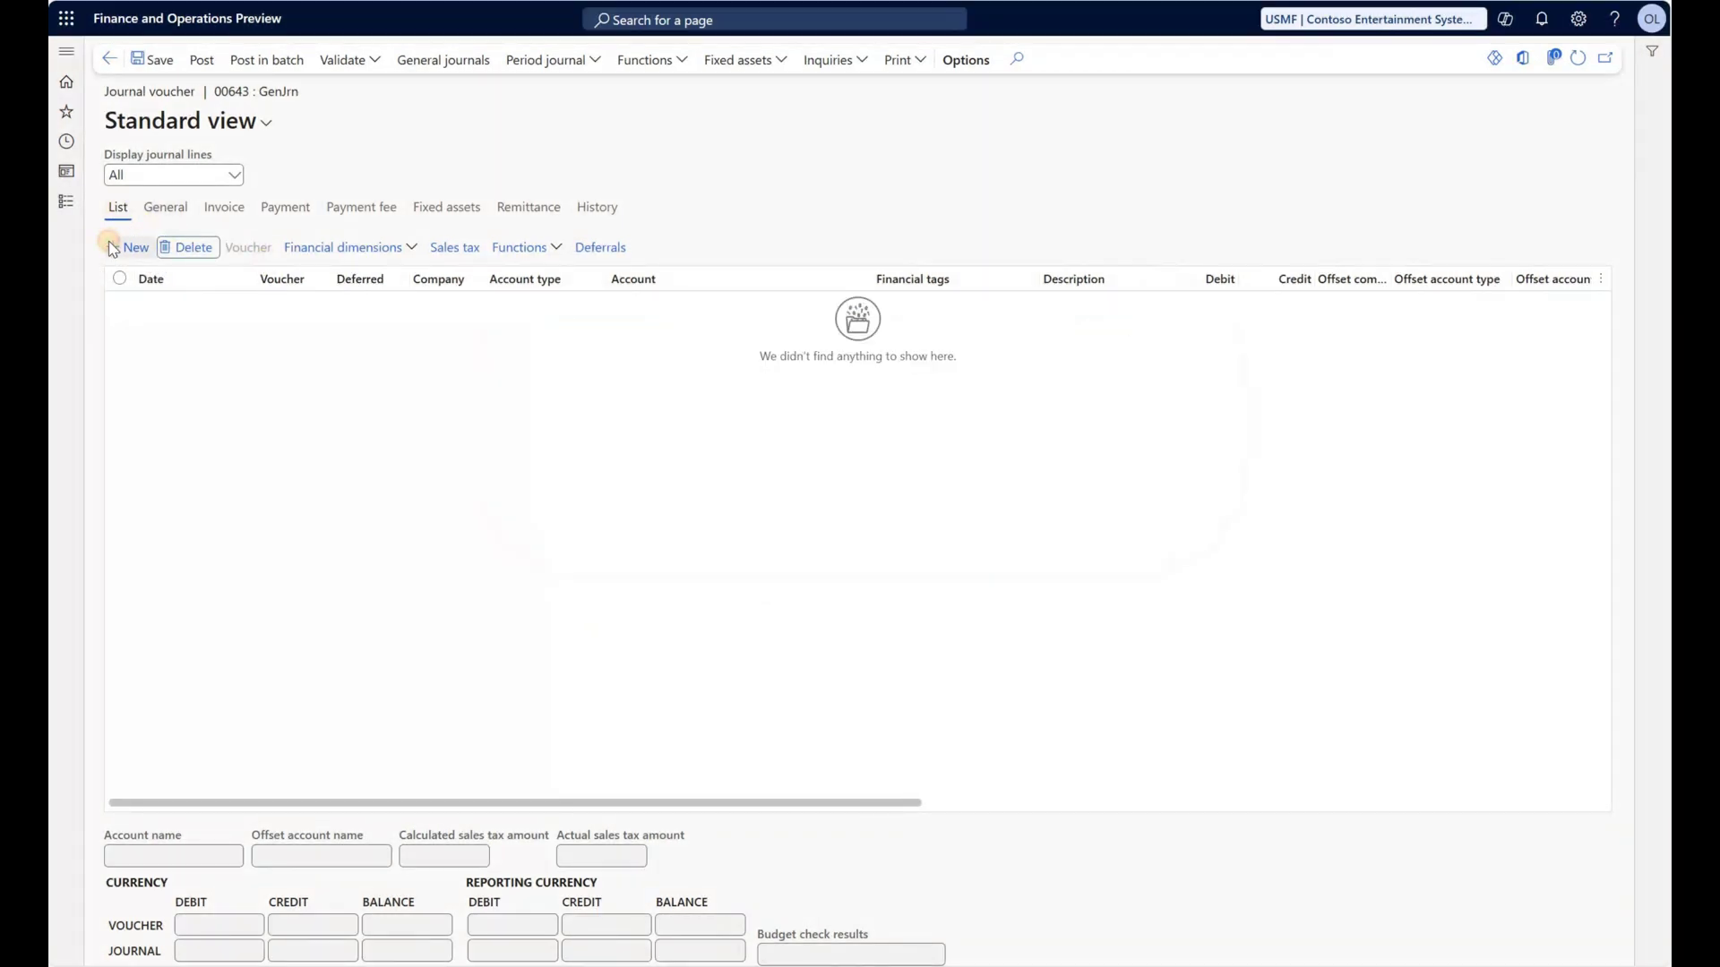
pyautogui.click(112, 248)
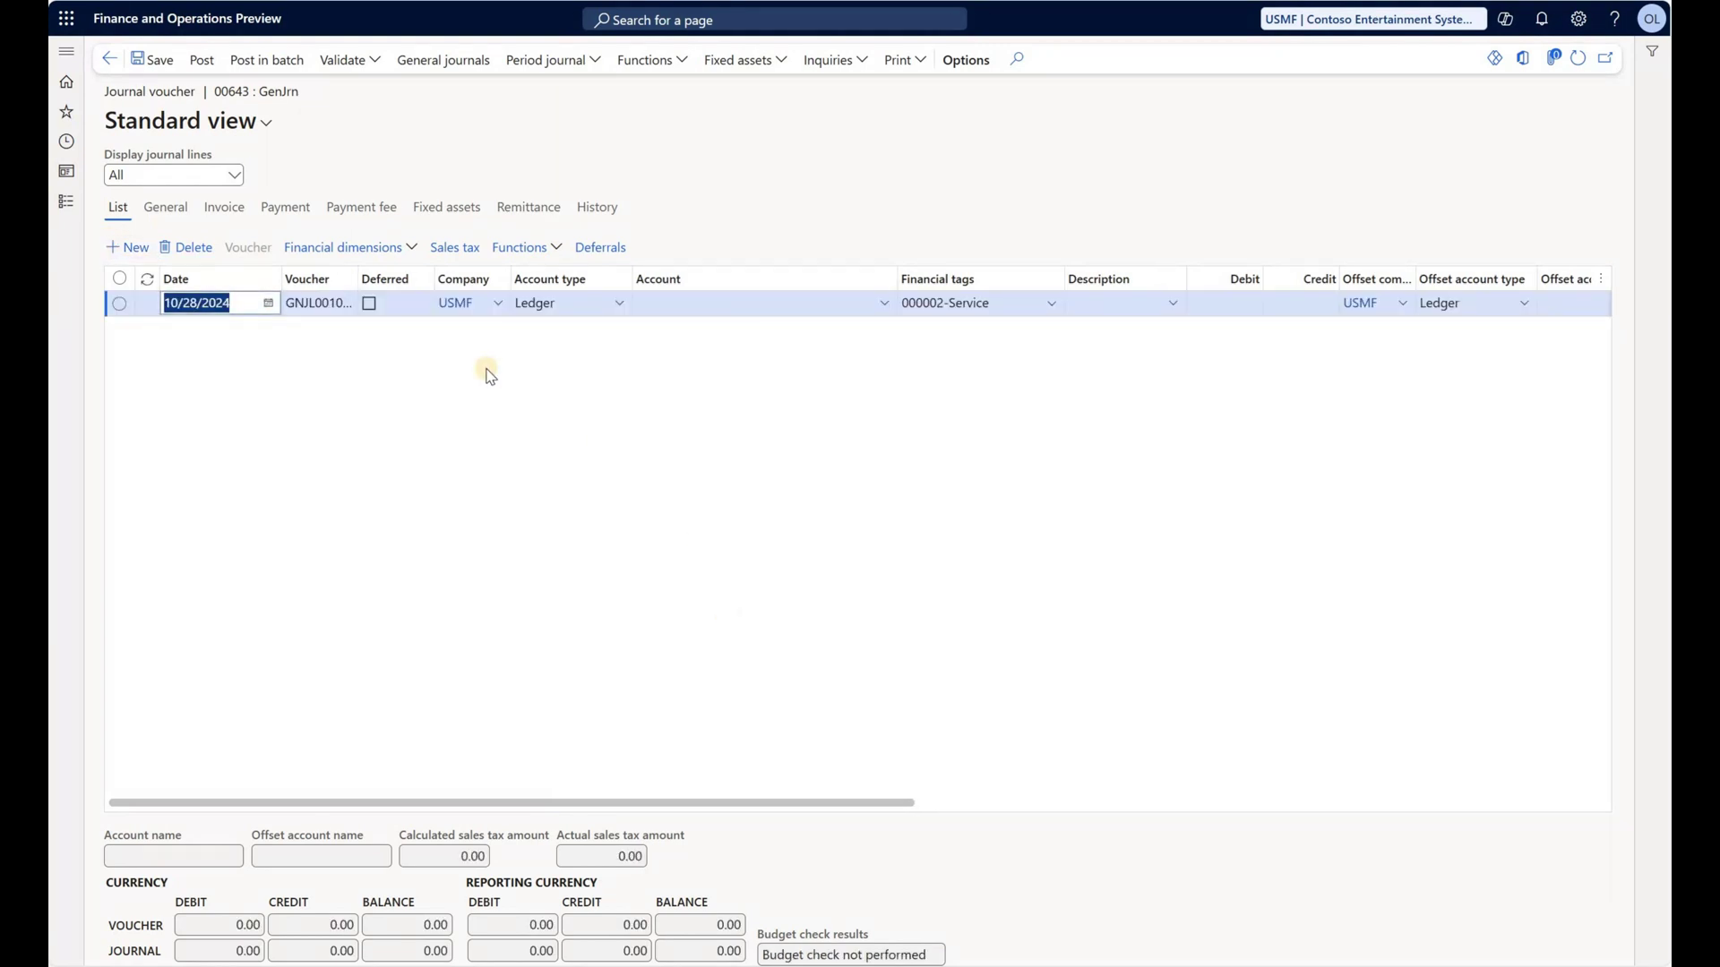
pyautogui.click(880, 303)
pyautogui.write('11--')
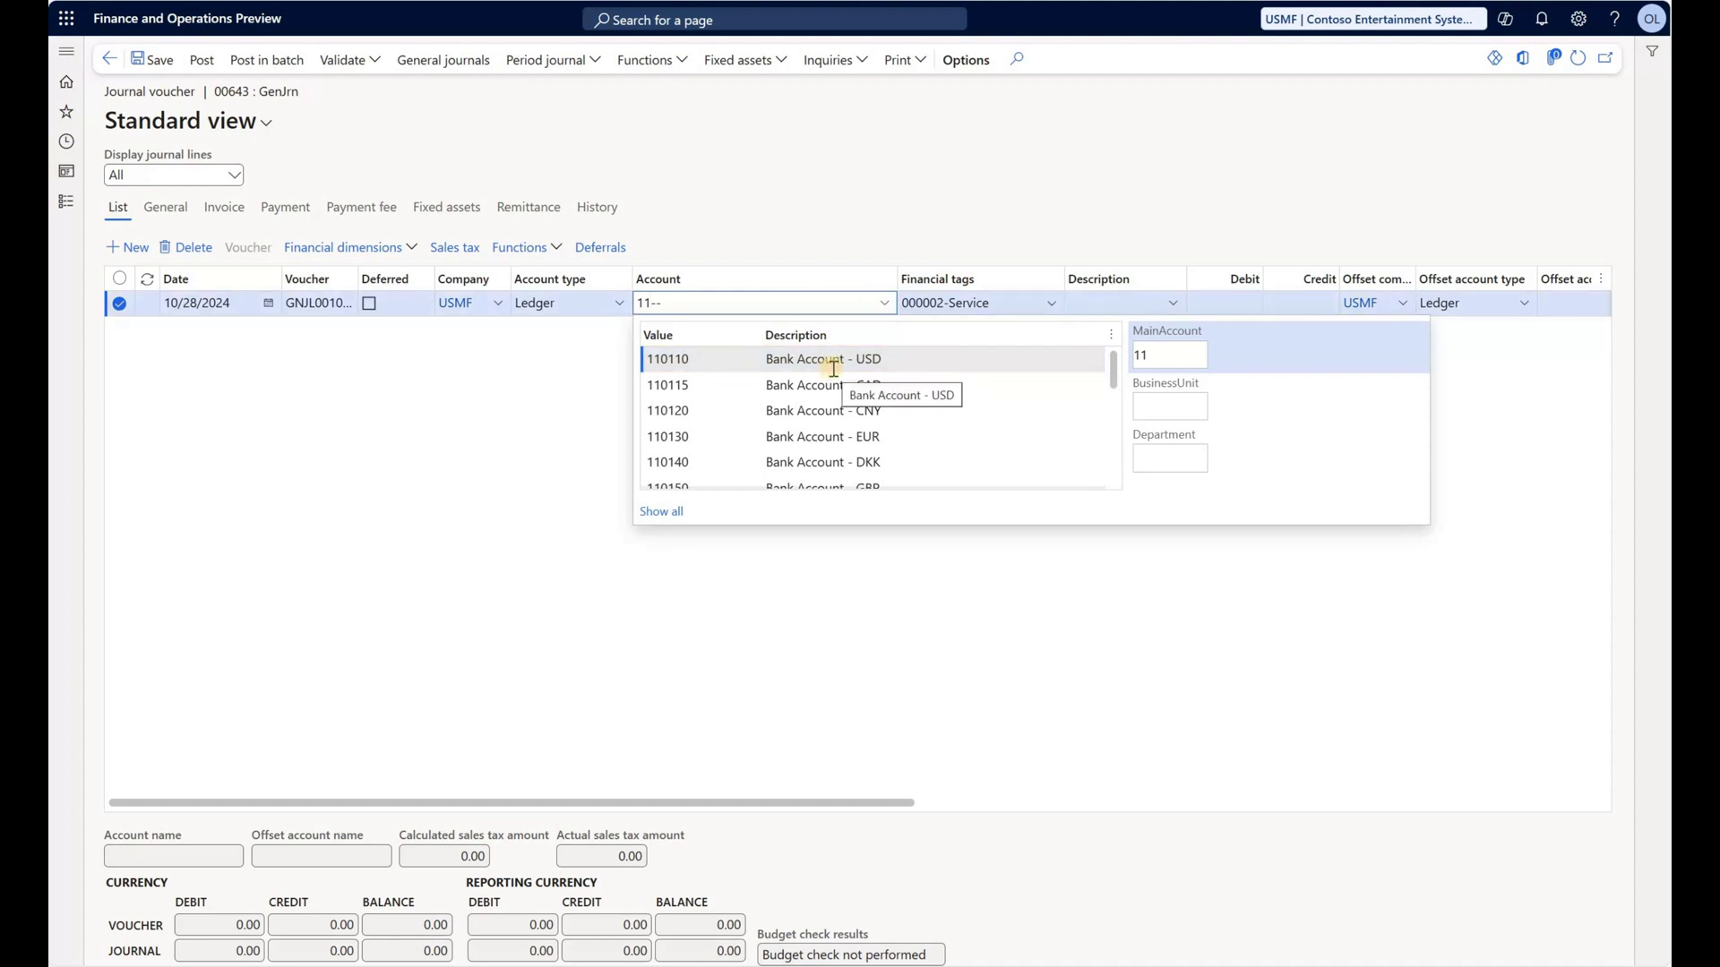
pyautogui.click(833, 367)
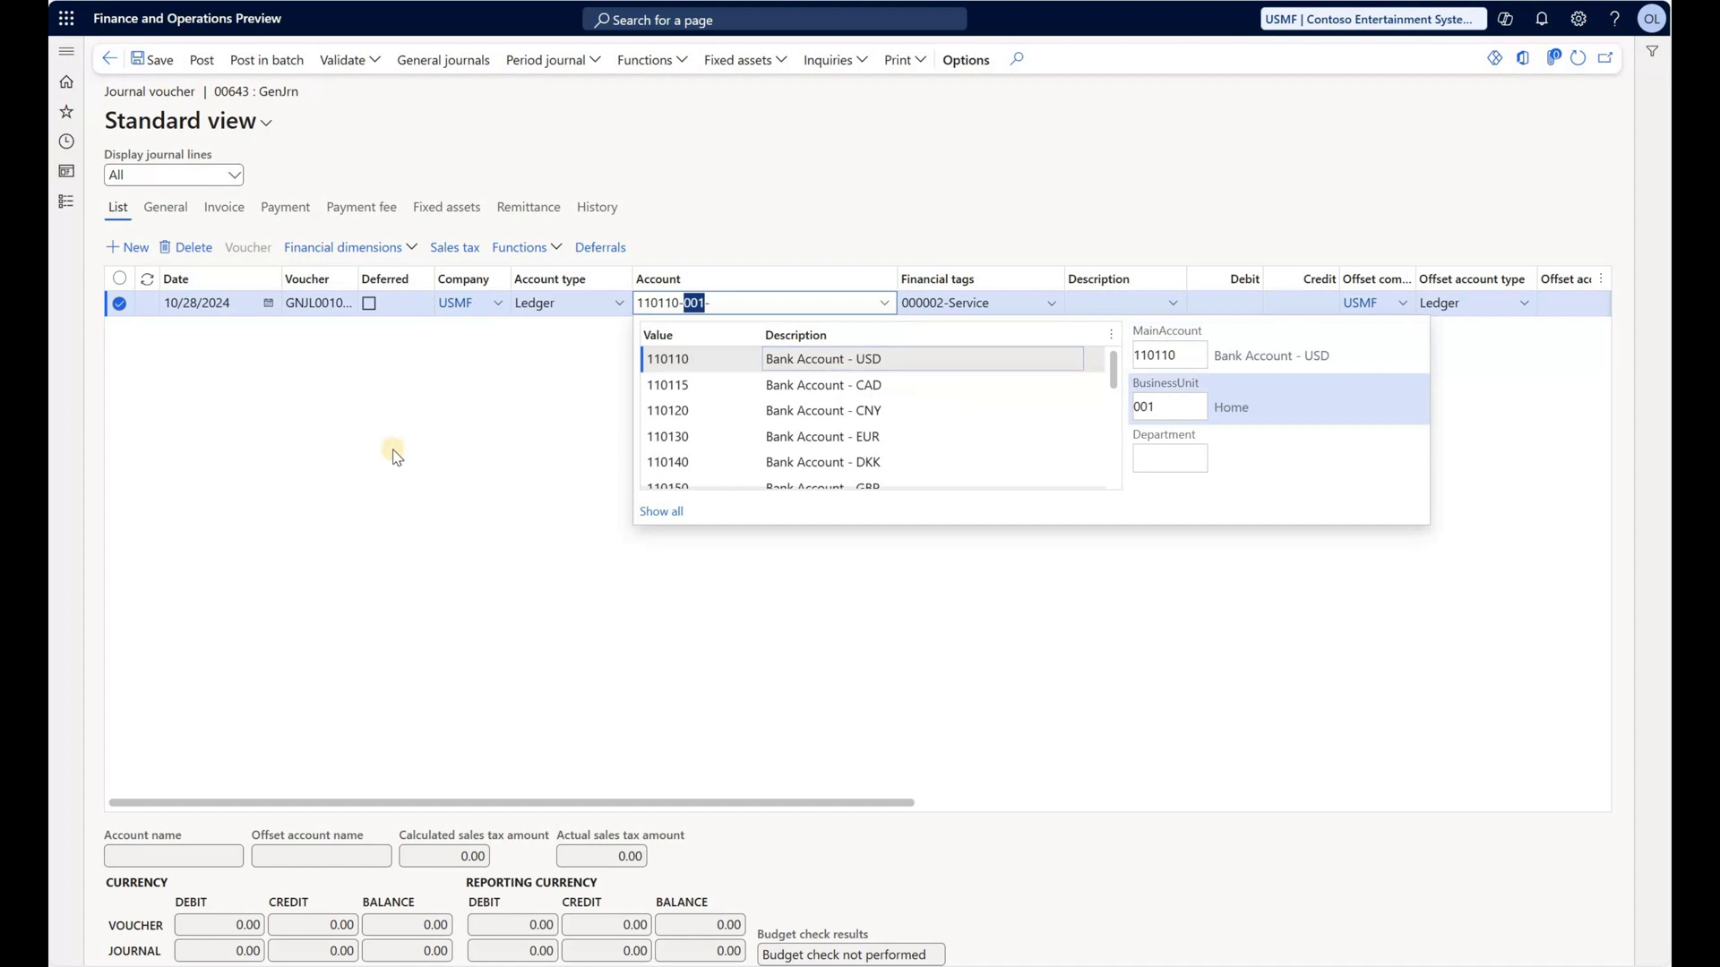
pyautogui.click(473, 488)
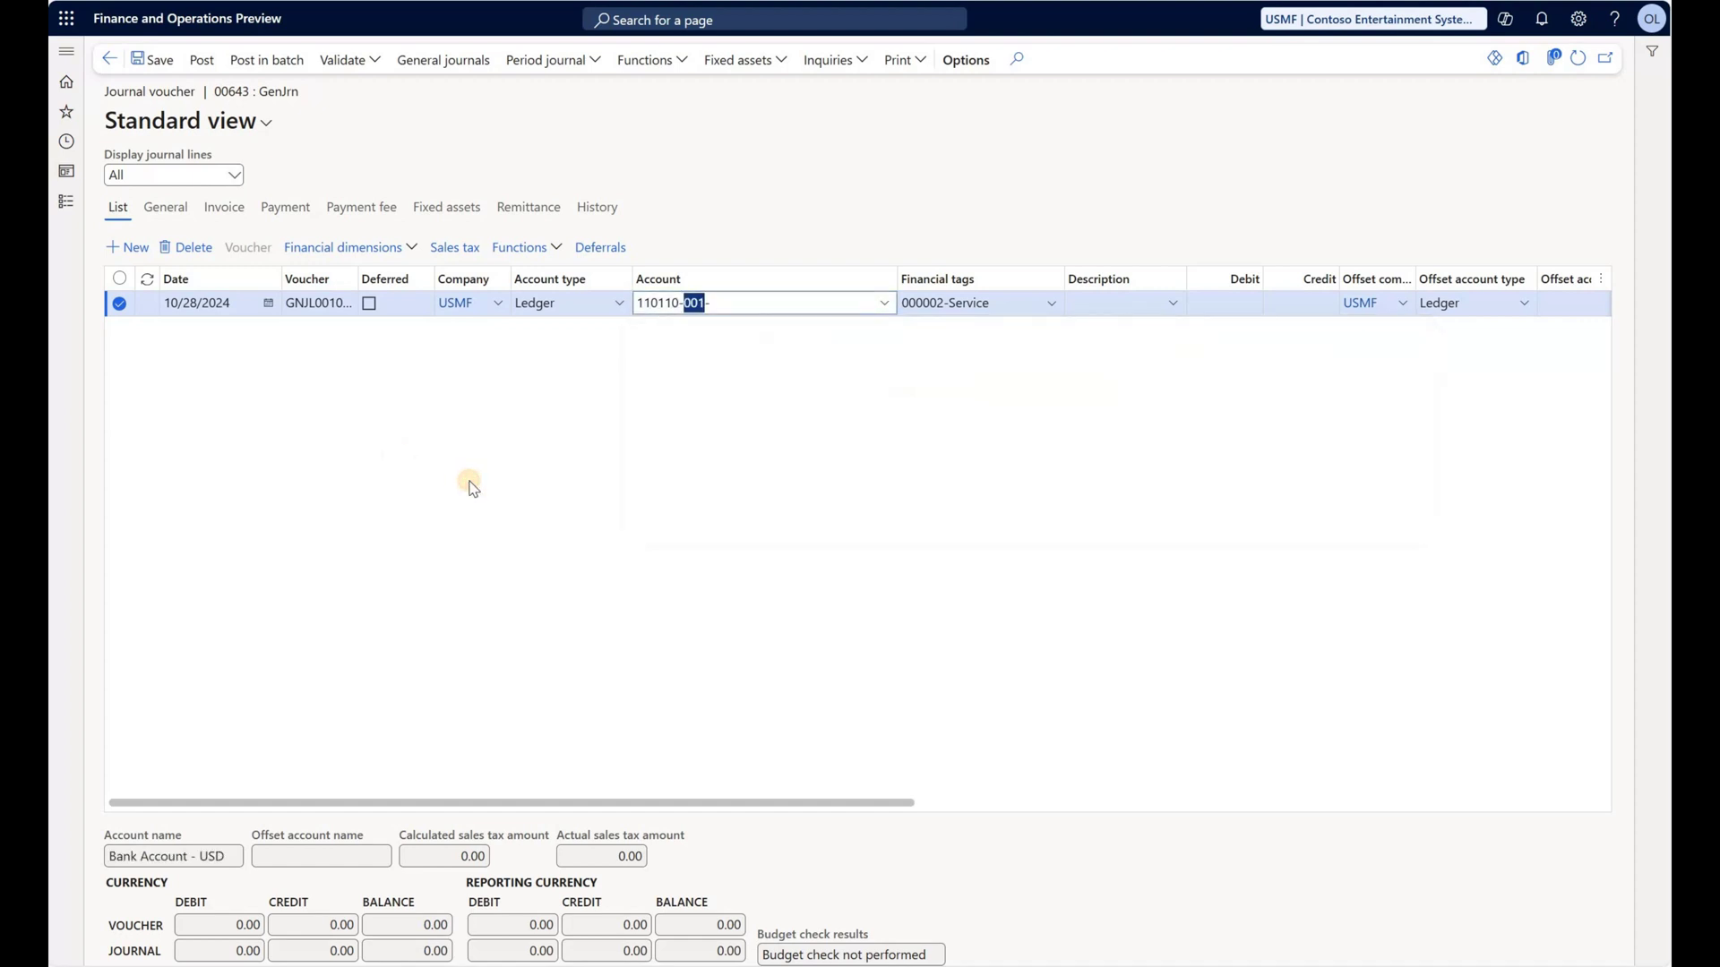